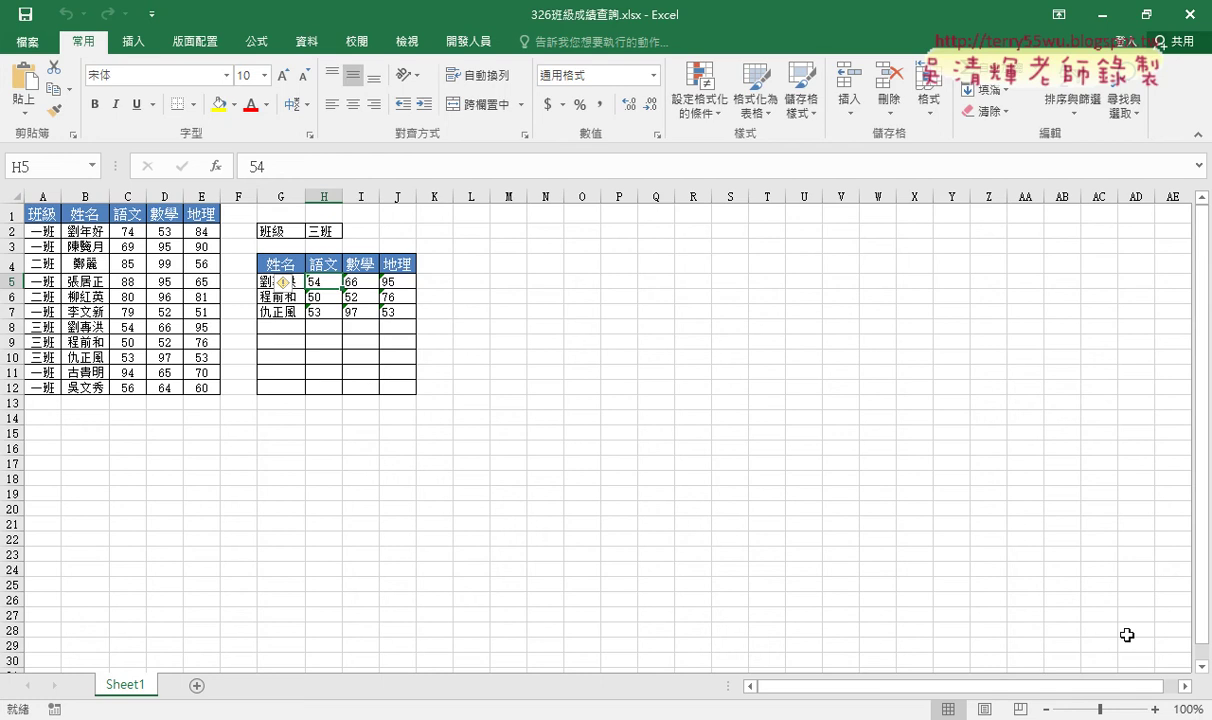
Zoom the sheet in, clear the old names and scores from G5:J7, and open H2's class dropdown
left_click(1154, 709)
left_click(1154, 709)
left_click(1154, 709)
left_click(1154, 709)
left_click(1154, 709)
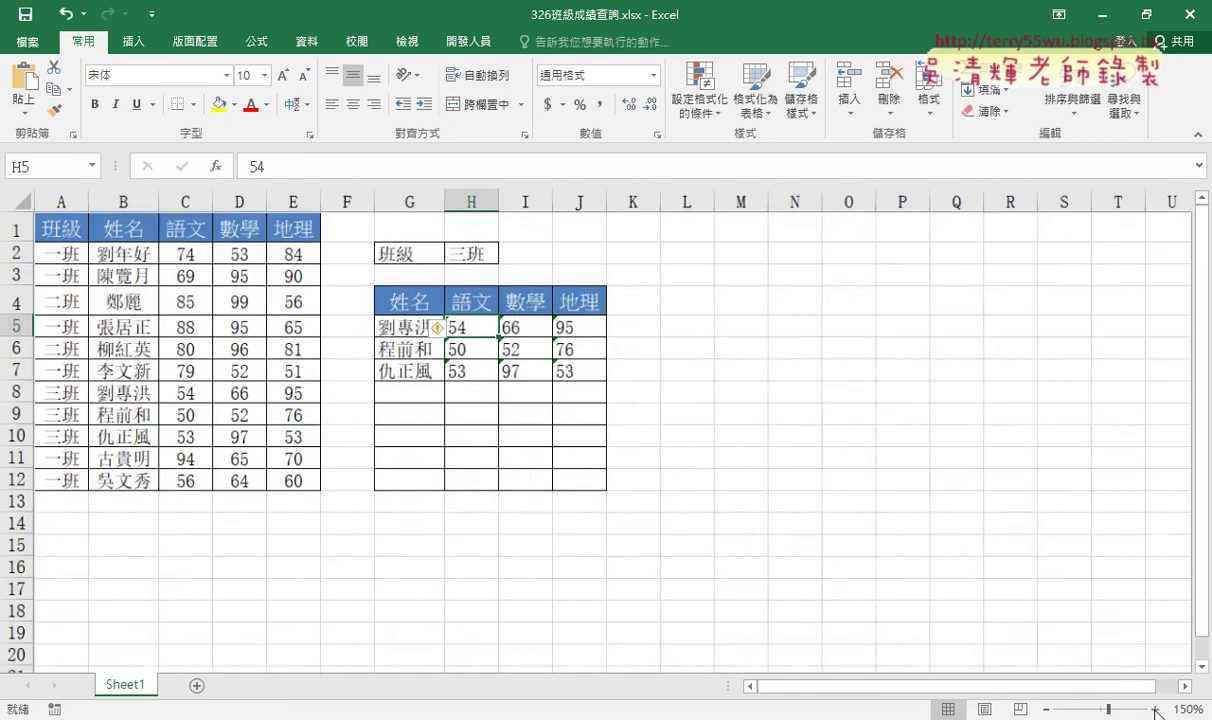
left_click(1154, 709)
left_click(800, 338)
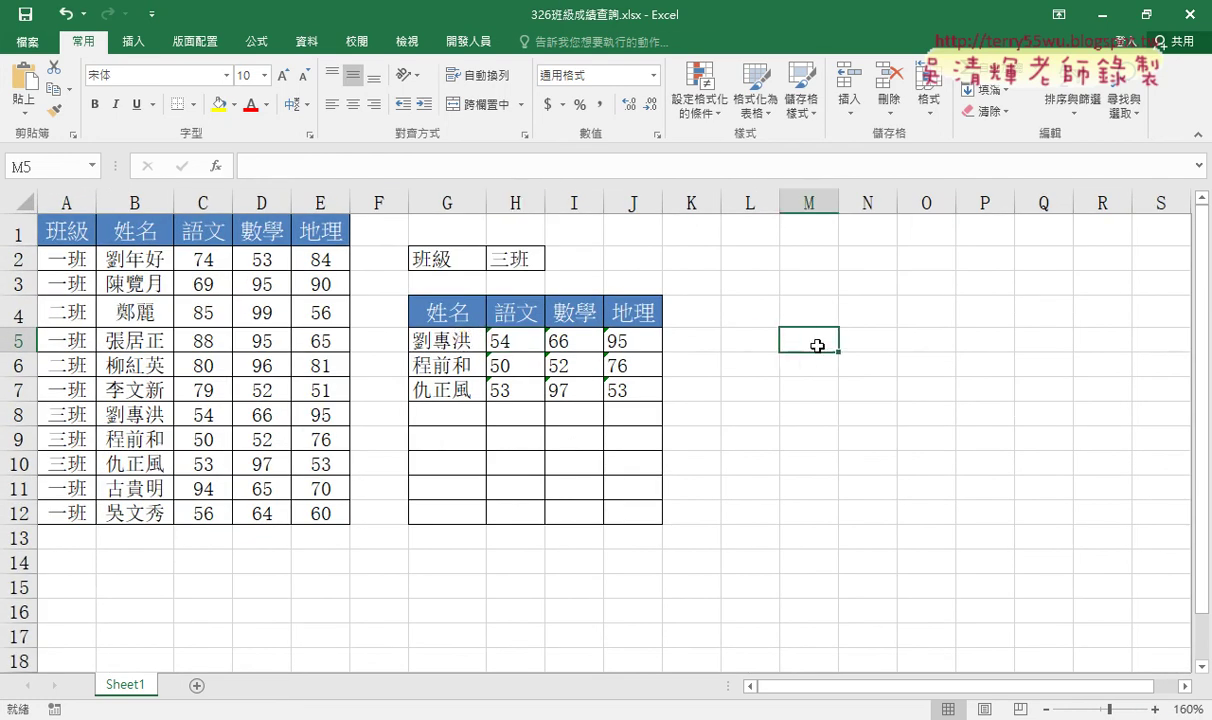
left_click_drag(418, 340, 620, 398)
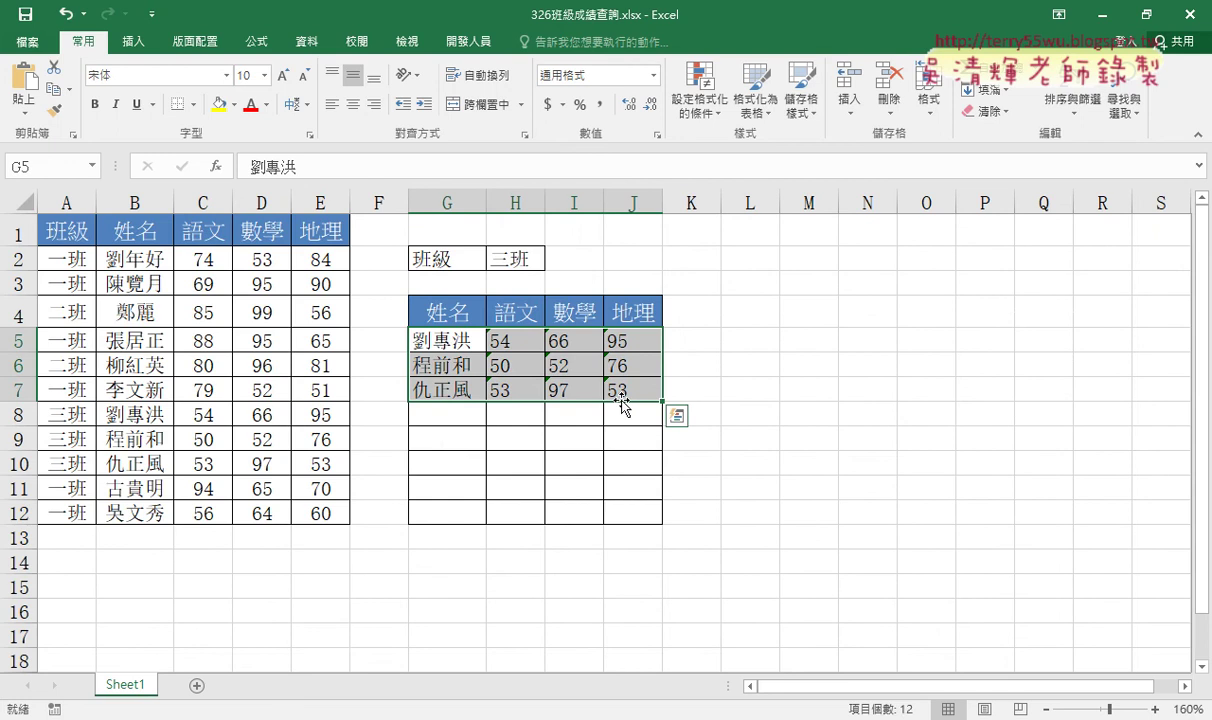
key("Delete")
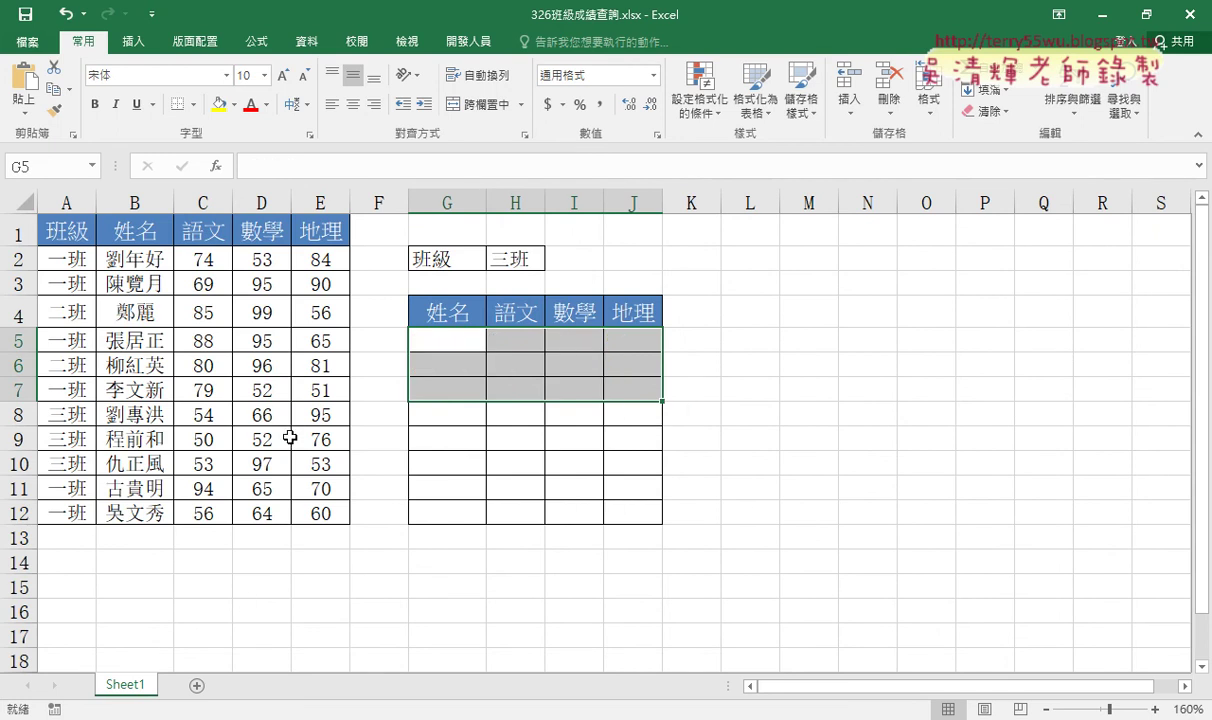
left_click(520, 258)
left_click(554, 261)
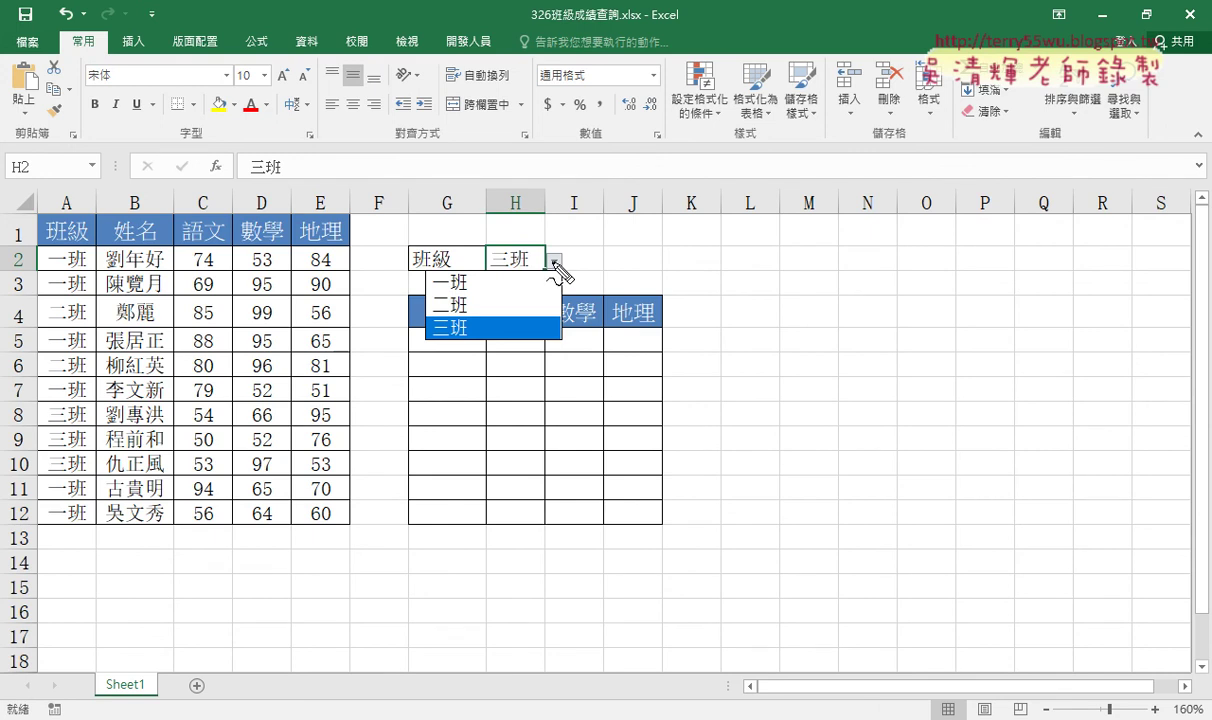
left_click_drag(377, 170, 355, 545)
mouse_move(355, 184)
left_mouse_down()
mouse_move(197, 180)
mouse_move(213, 212)
left_mouse_up()
mouse_move(400, 187)
left_mouse_down()
mouse_move(548, 172)
mouse_move(527, 185)
left_mouse_up()
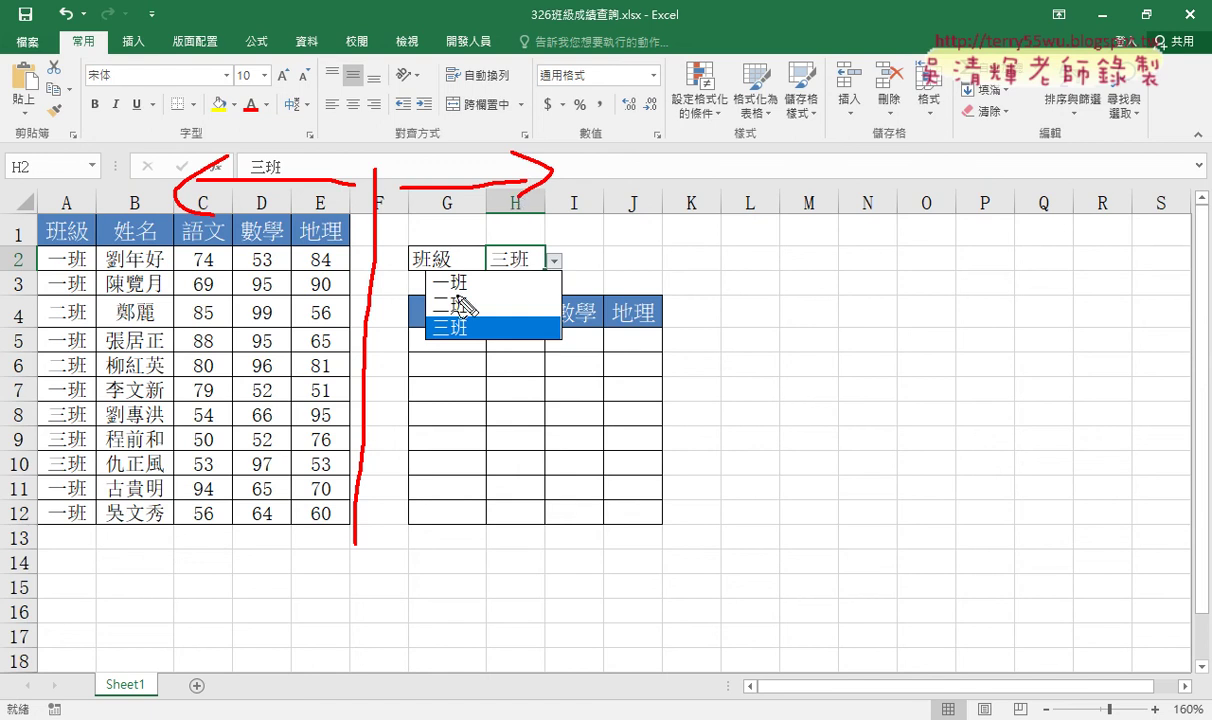
left_click_drag(462, 270, 452, 292)
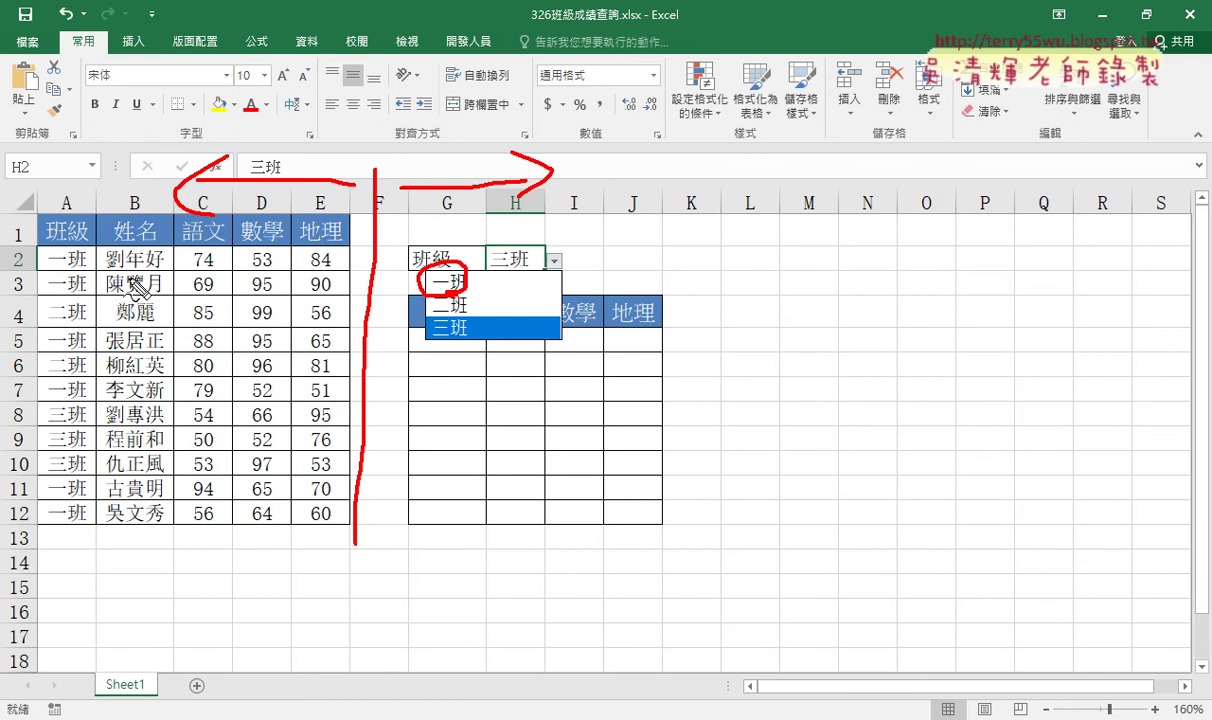
left_click_drag(97, 165, 114, 588)
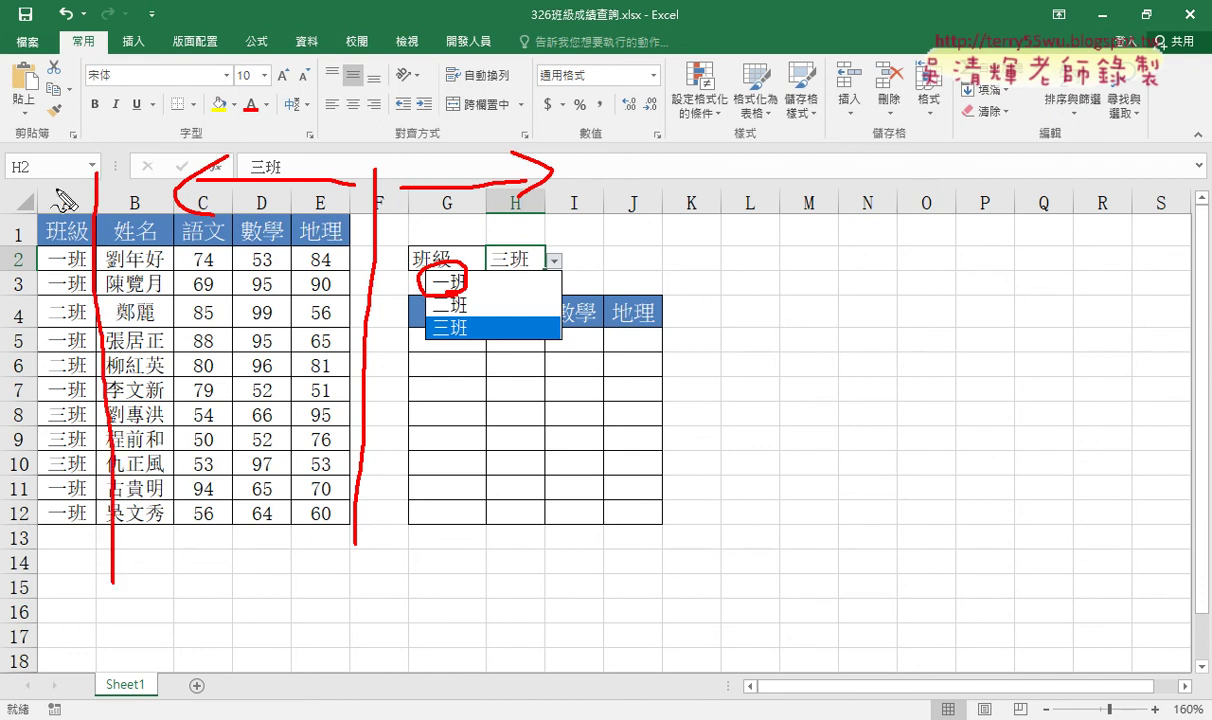
left_click_drag(60, 180, 92, 212)
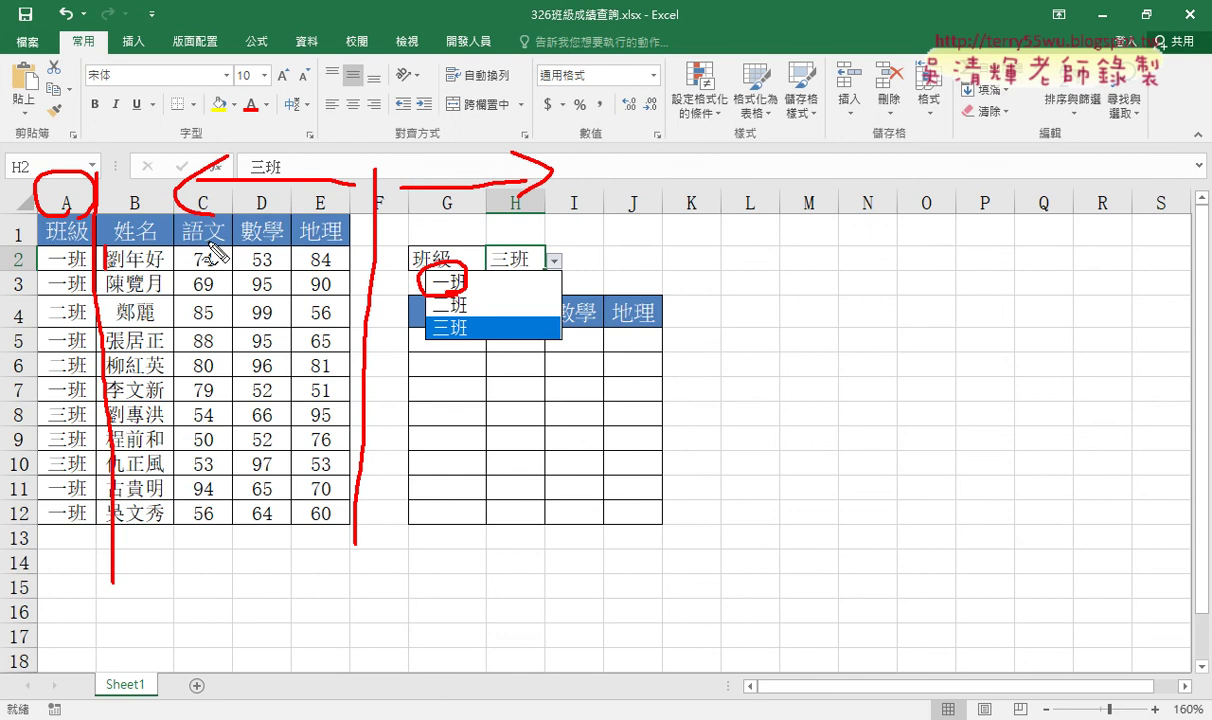
left_click_drag(128, 245, 118, 270)
left_click_drag(405, 328, 410, 350)
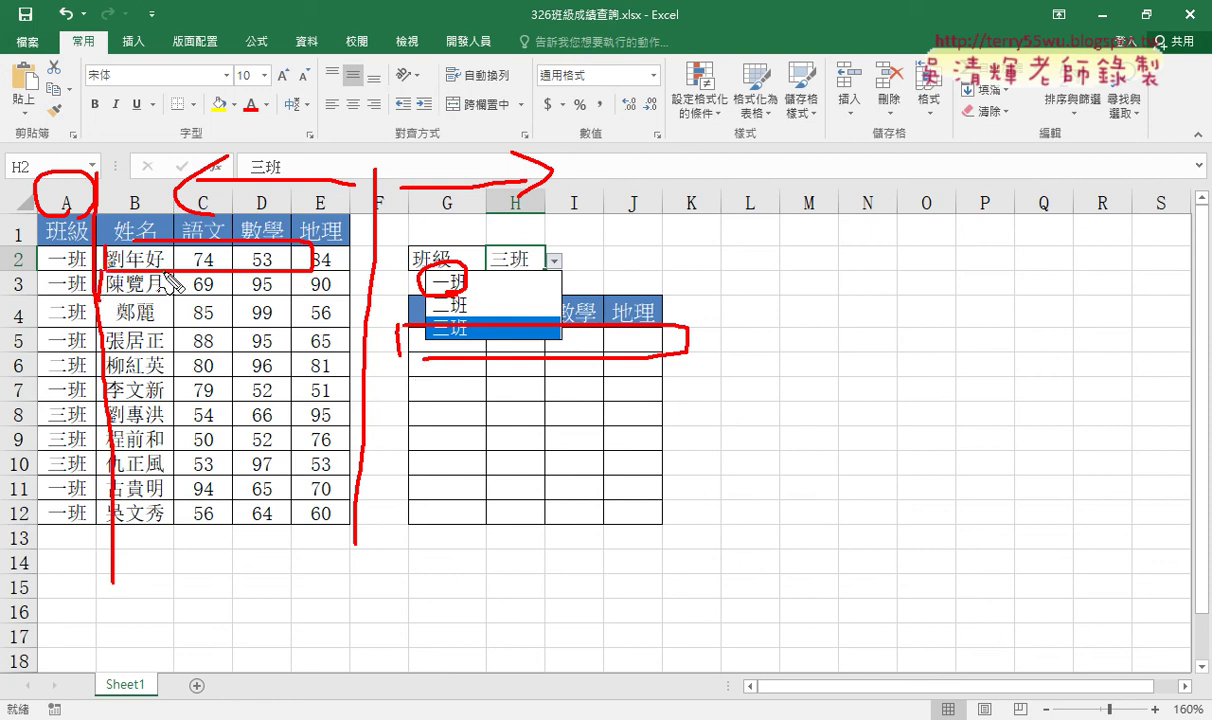
left_click_drag(150, 271, 108, 296)
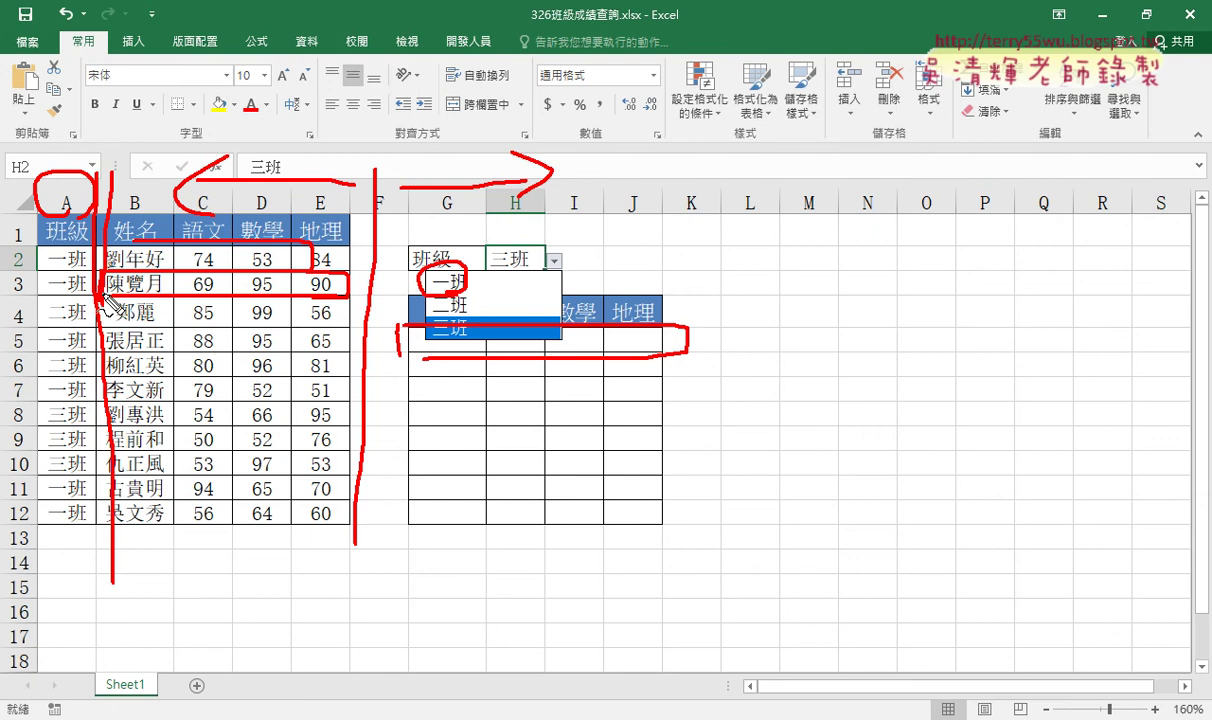
left_click_drag(104, 345, 101, 548)
left_click_drag(73, 98, 96, 157)
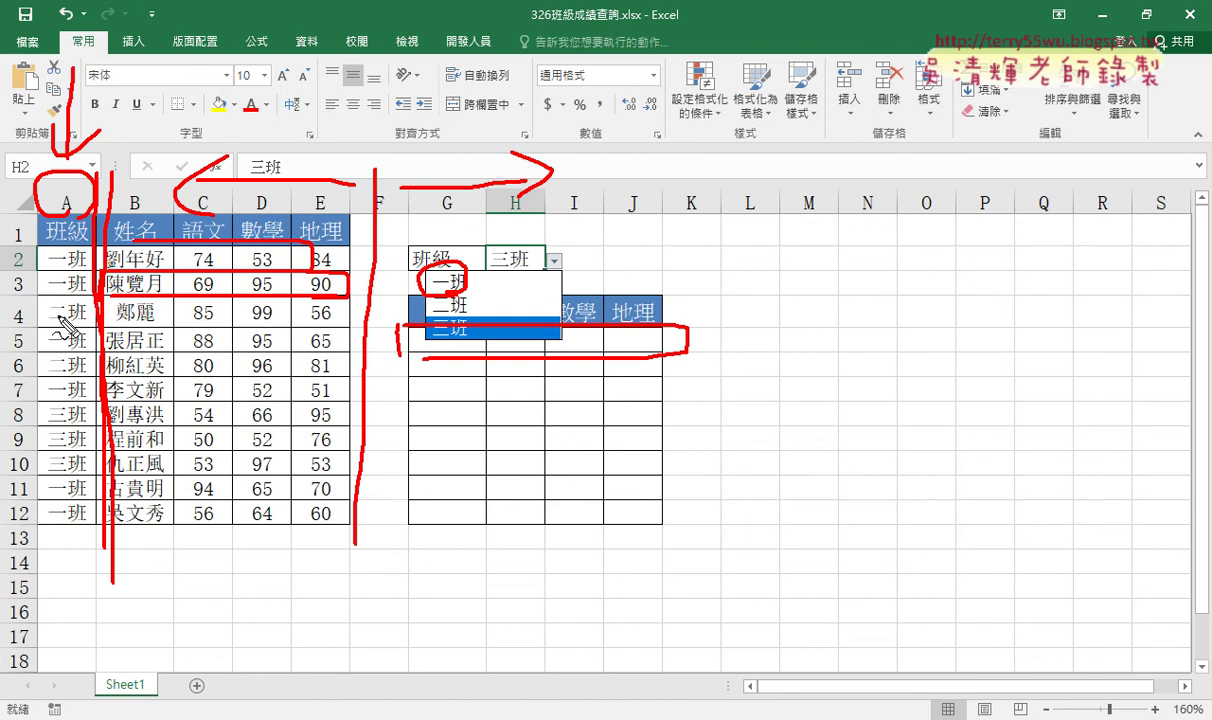
Choose 一班 in H2, select the result area G5:J8, and switch to the browser
key("Escape")
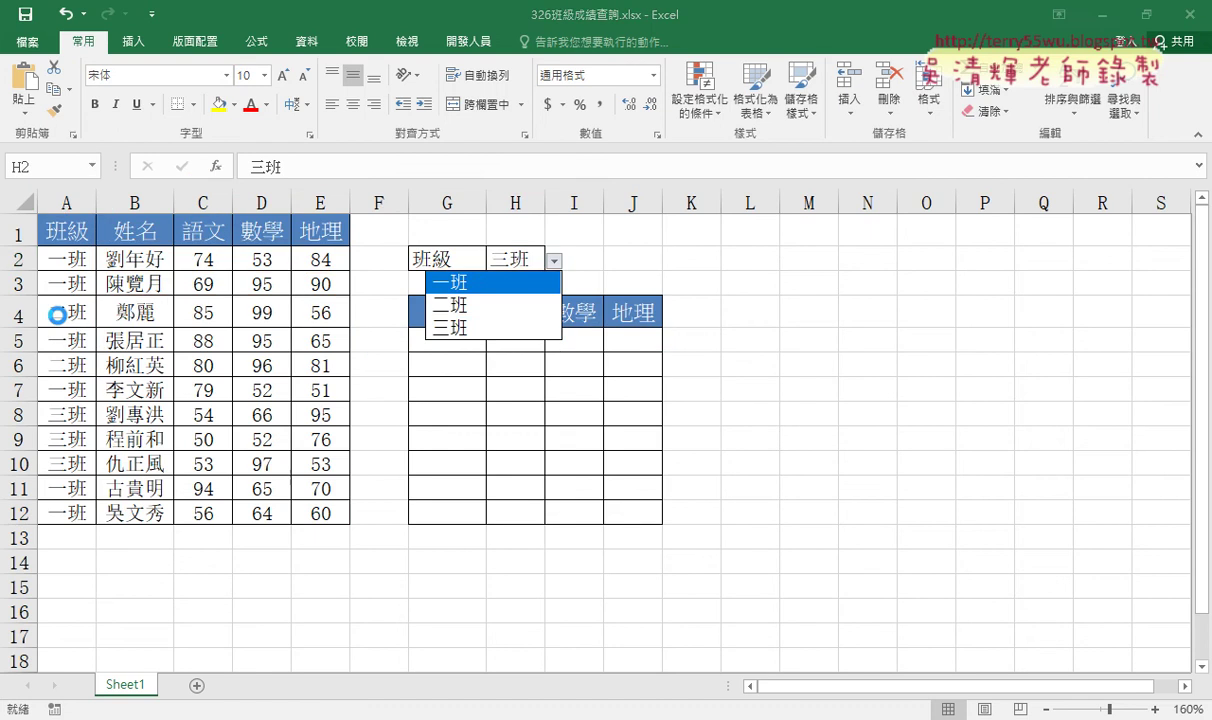
left_click(458, 284)
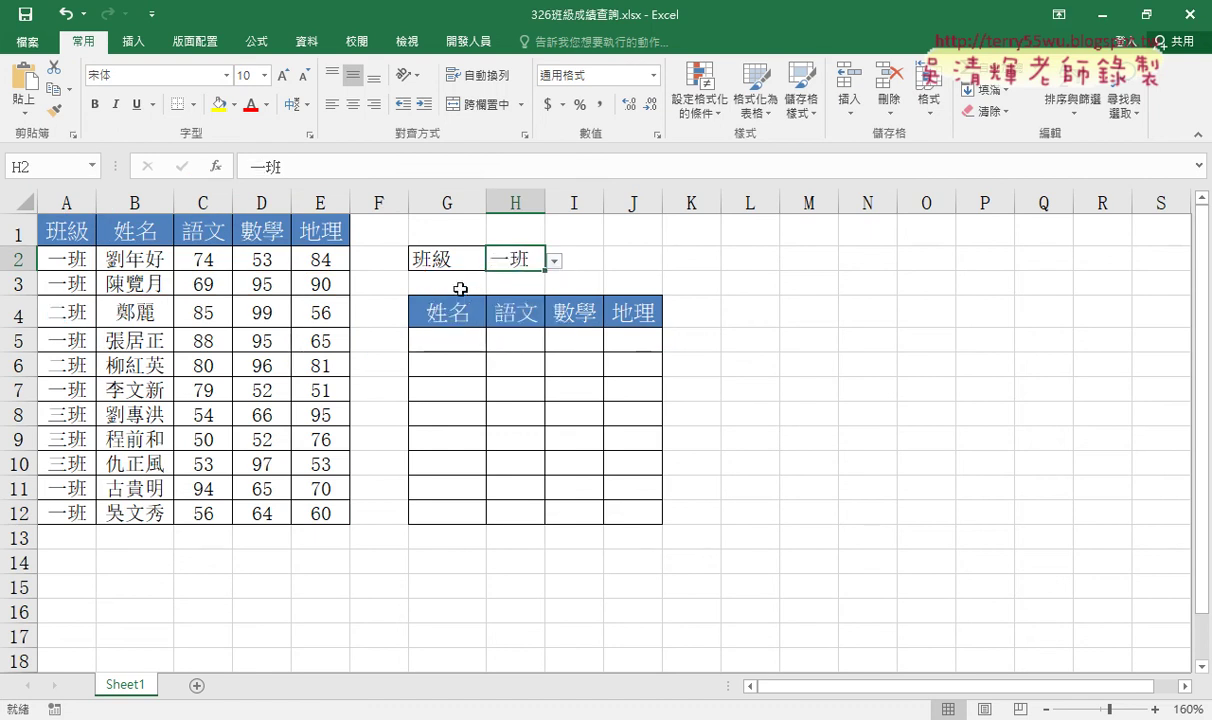
left_click_drag(447, 340, 595, 404)
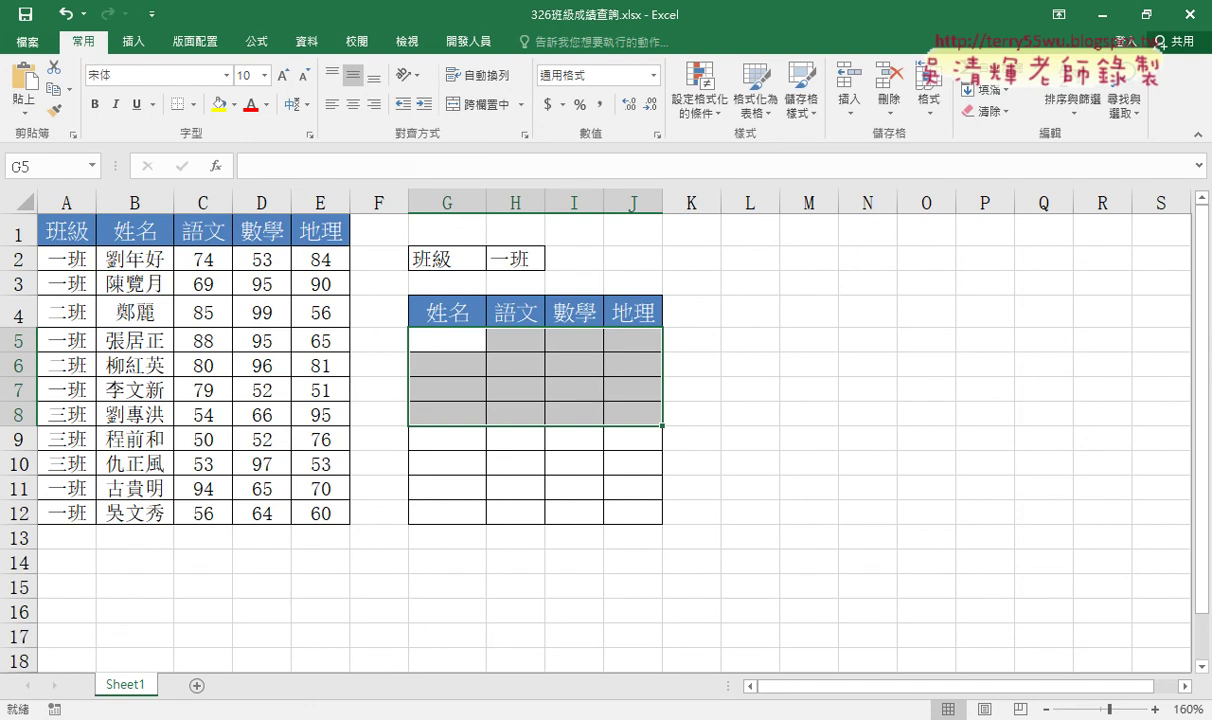
key("alt+Tab")
In the 05_檢視與參照函數 Drive folder, scroll to the top and open 326班級成績查詢.docx
left_click(143, 19)
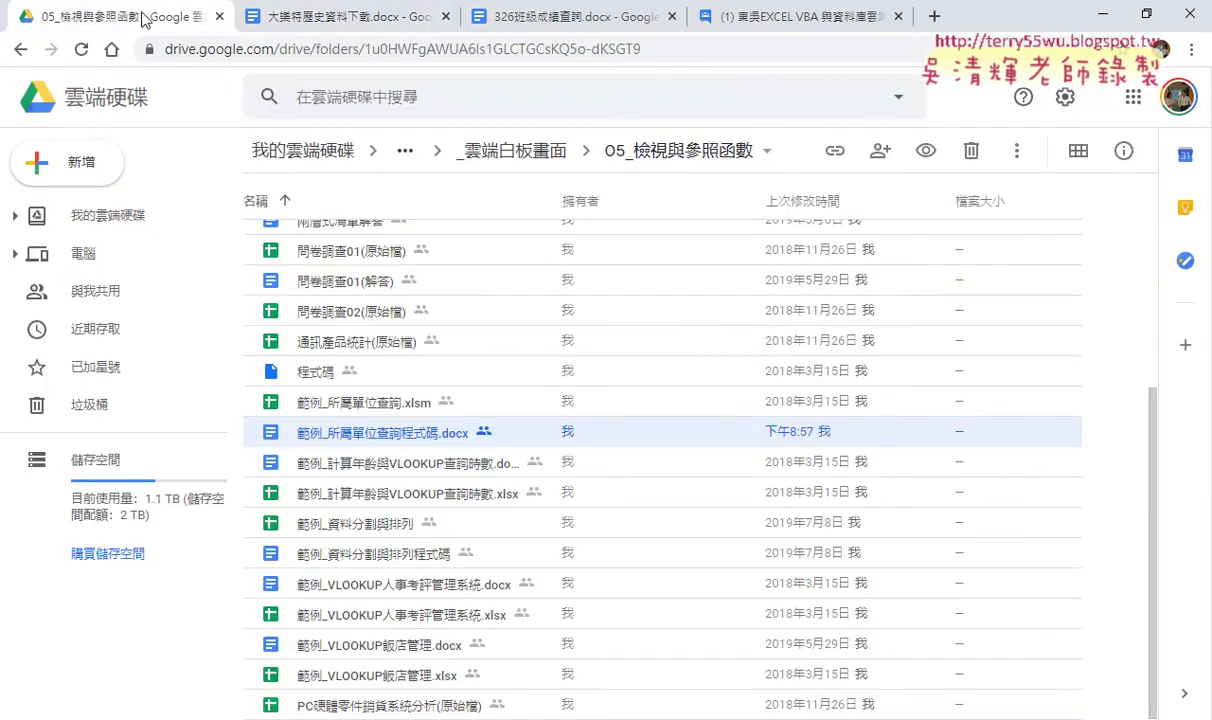
scroll(445, 380, "up", 2)
scroll(445, 380, "up", 2)
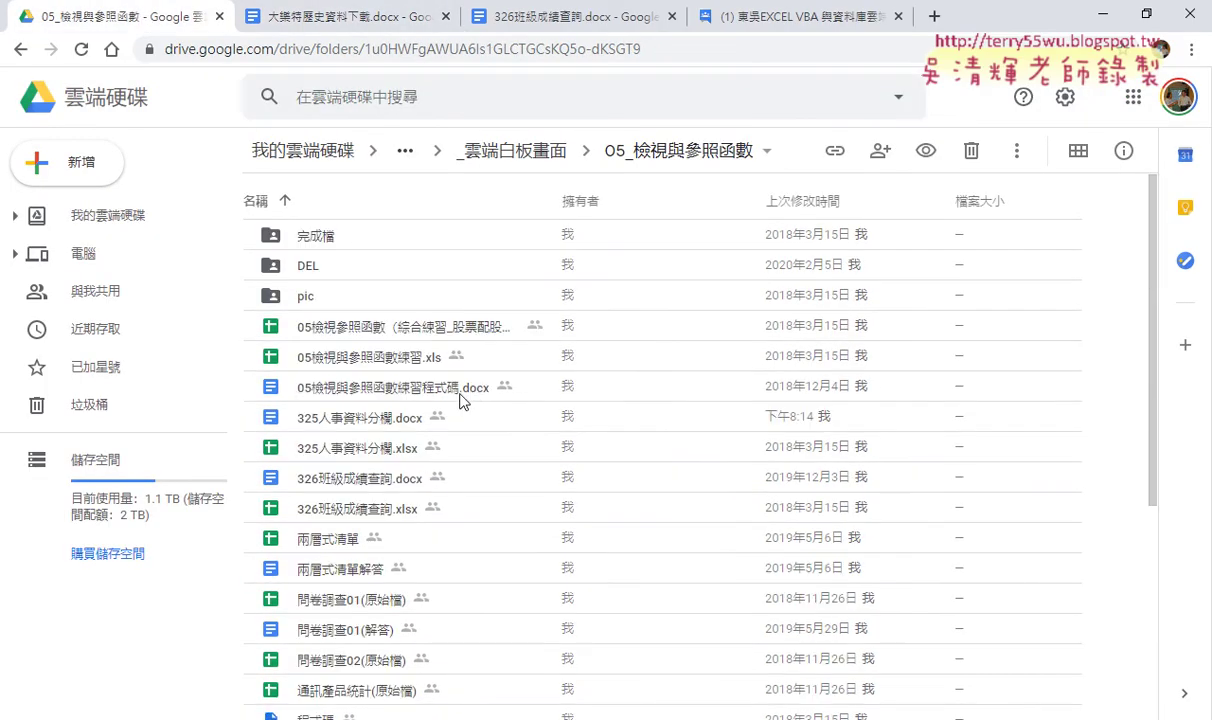
double_click(333, 480)
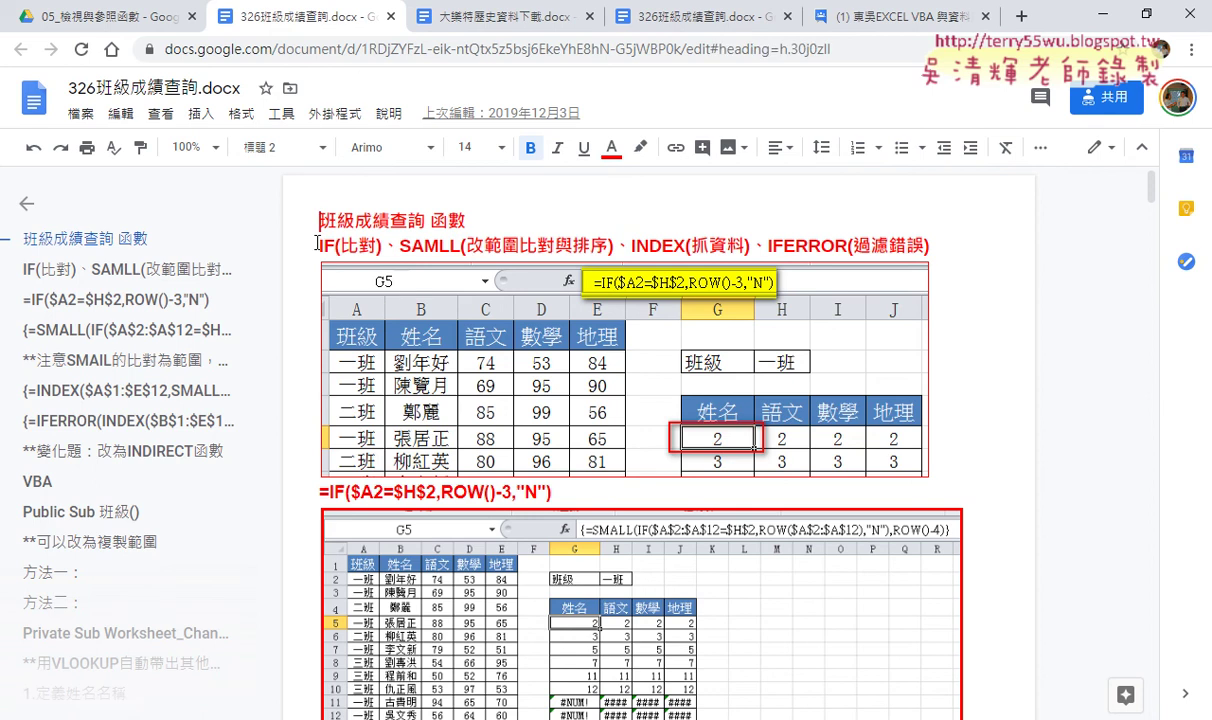
Highlight the SMALL/INDEX/IFERROR heading and the SMALL formula's ROW part and array-entry note
double_click(400, 245)
left_click(652, 246)
left_click_drag(796, 245, 836, 243)
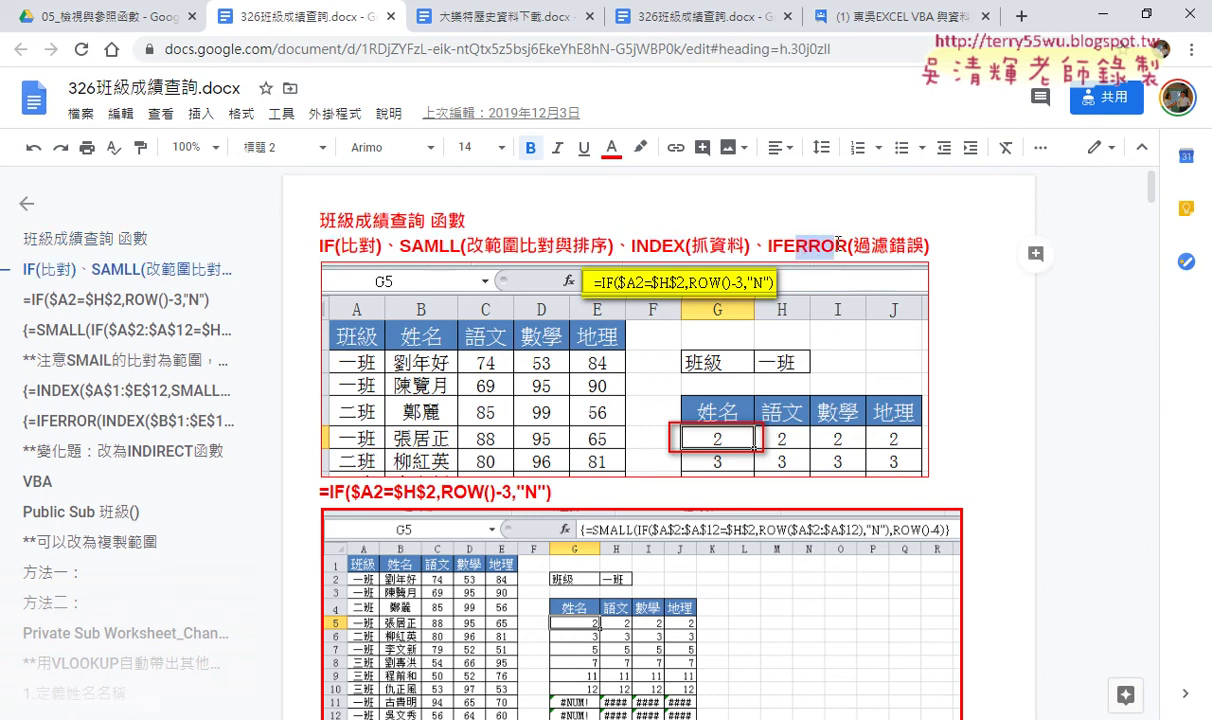
scroll(836, 243, "down", 5)
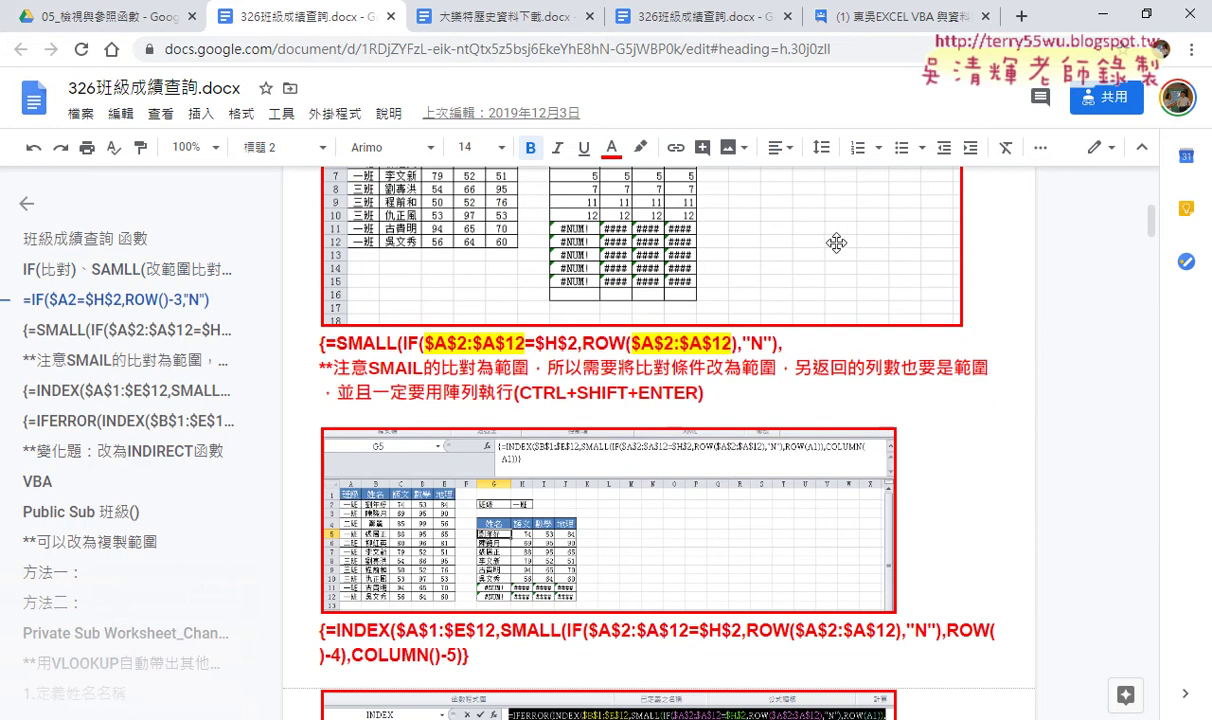
left_click_drag(583, 343, 622, 344)
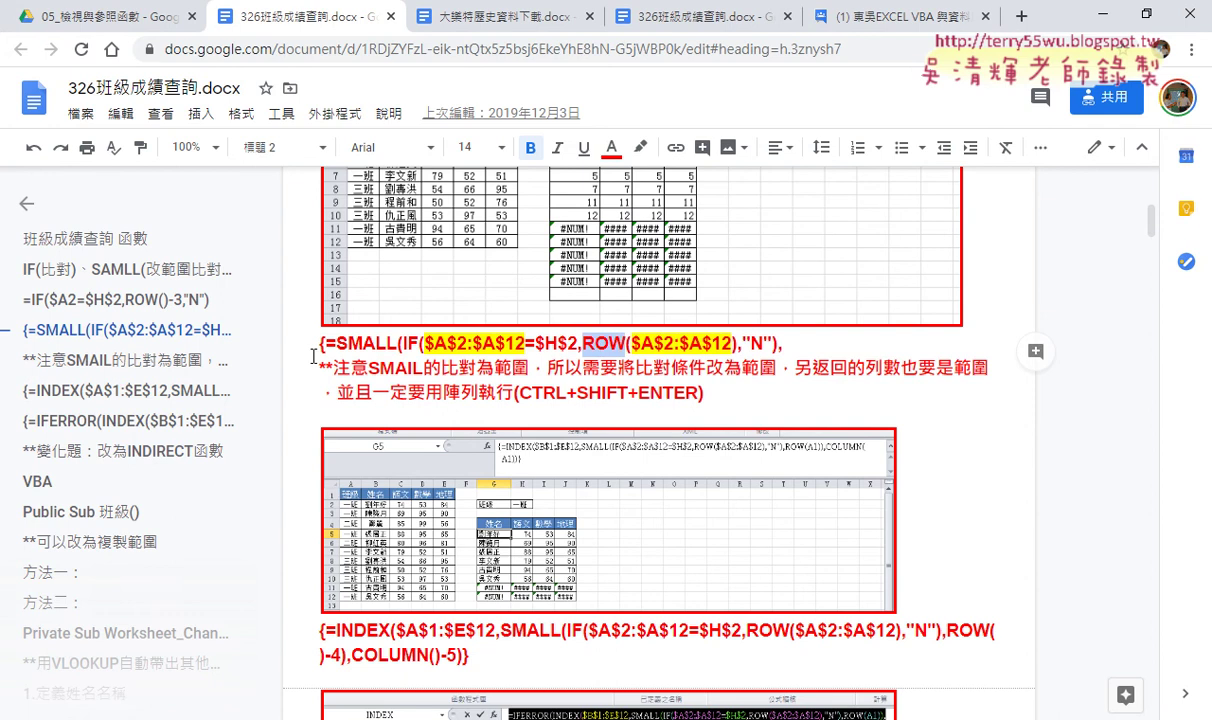
left_click_drag(300, 343, 376, 348)
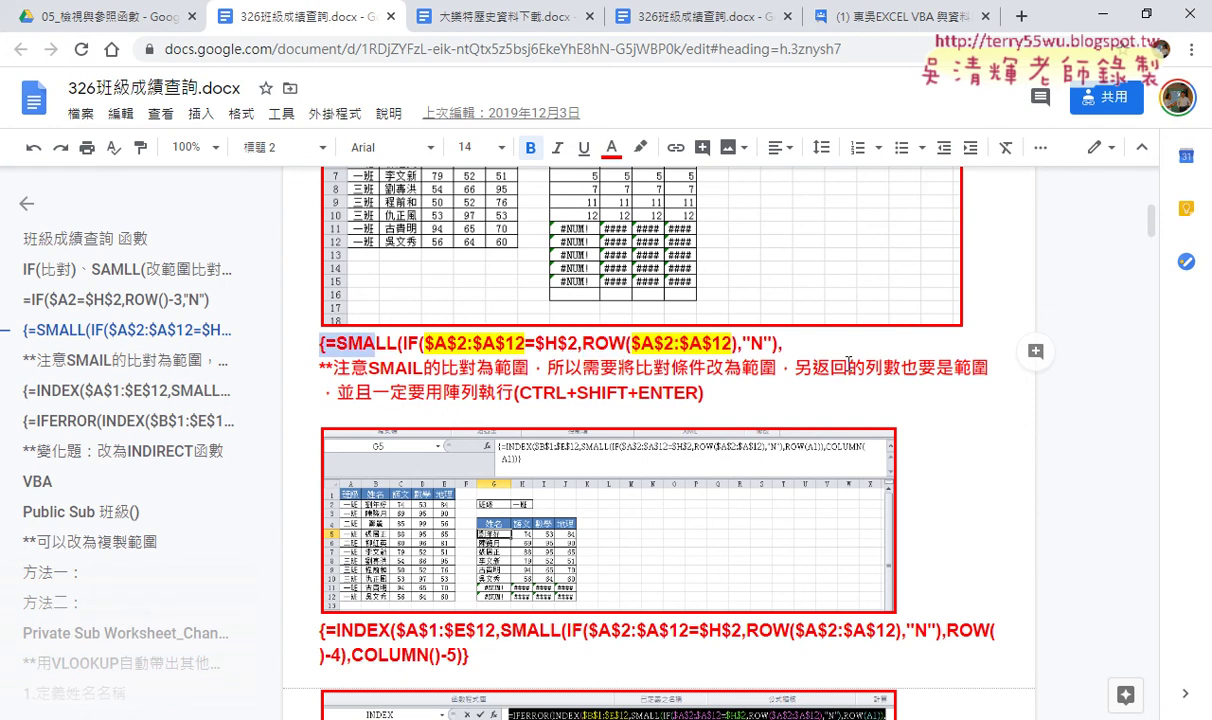
left_click(318, 343)
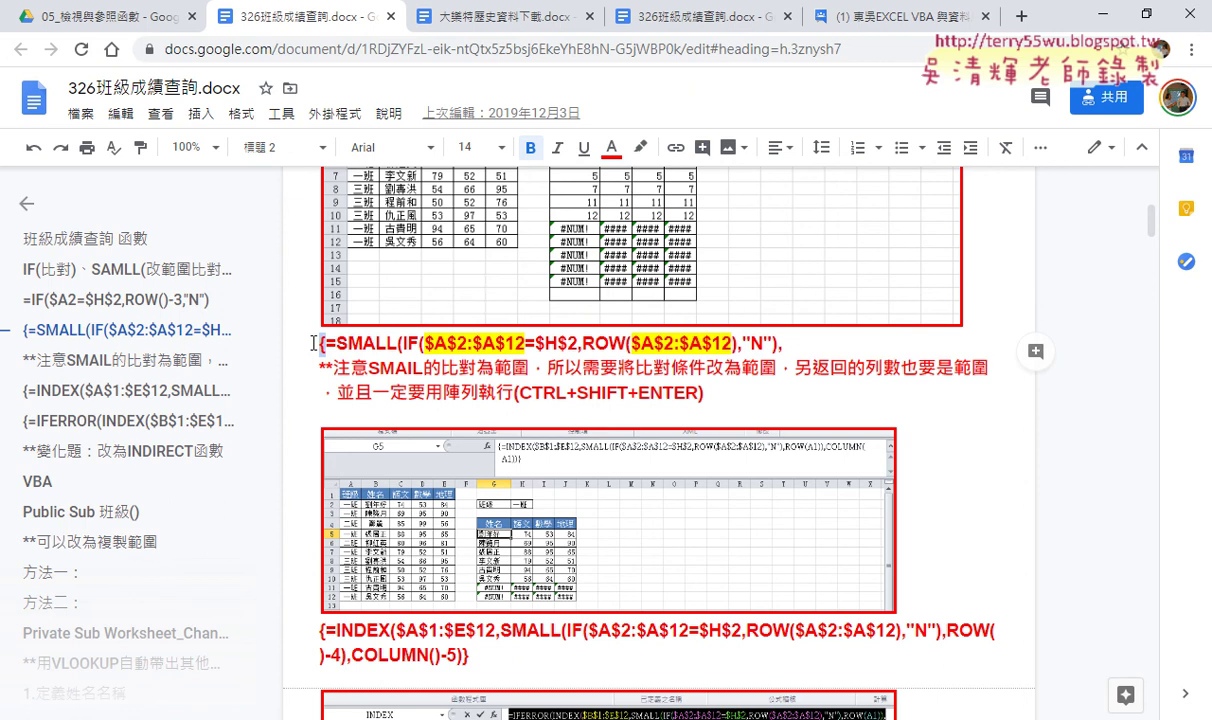
left_click_drag(517, 394, 692, 396)
Select the whole two-line IFERROR formula further down, then return to Excel
scroll(694, 396, "down", 5)
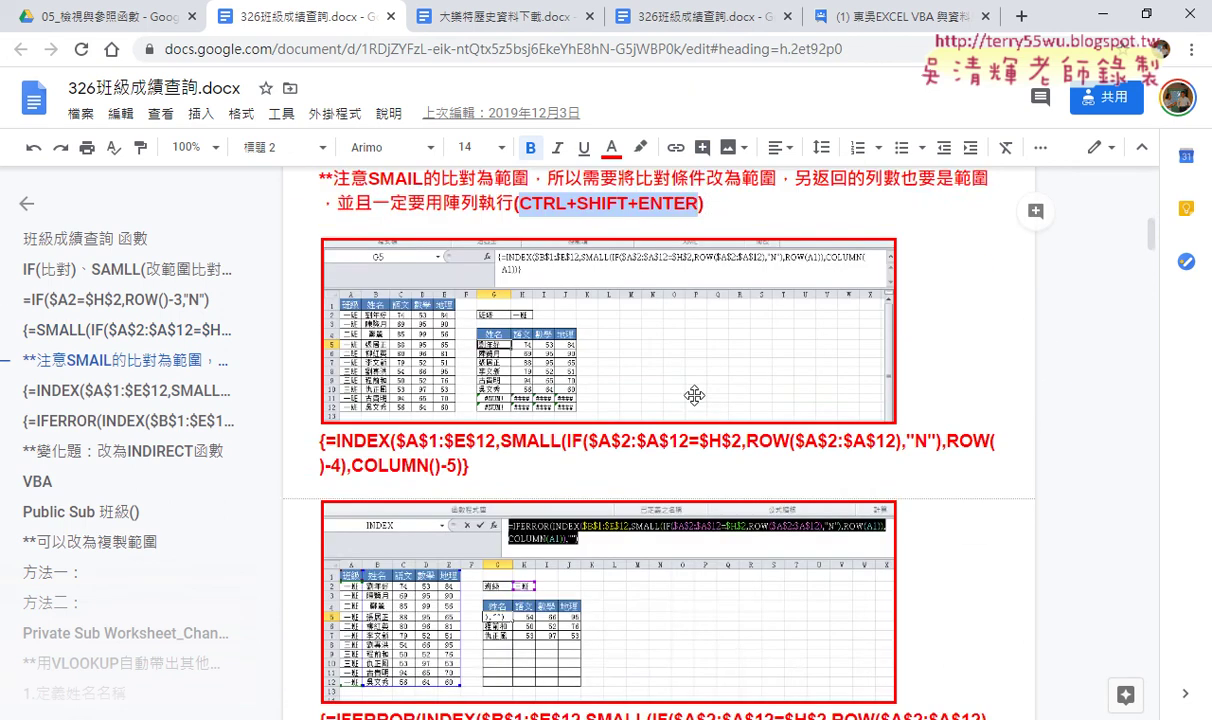
scroll(694, 396, "down", 2)
left_click_drag(601, 366, 317, 345)
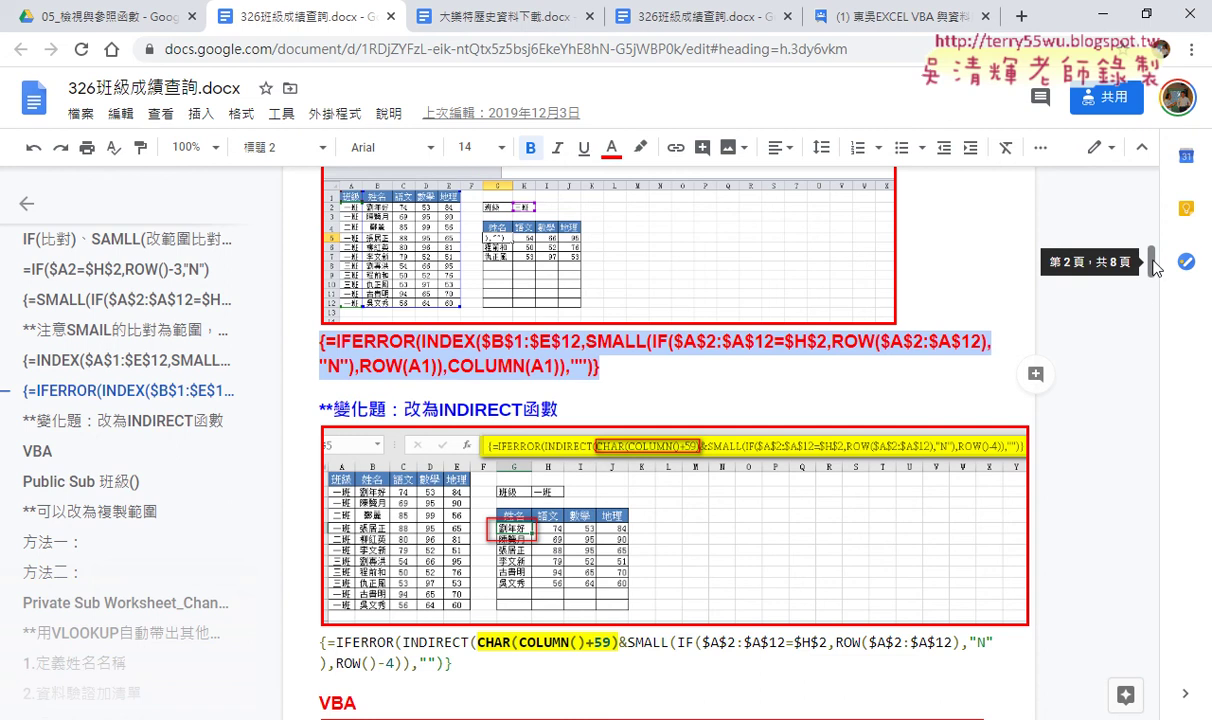
left_click_drag(320, 343, 389, 347)
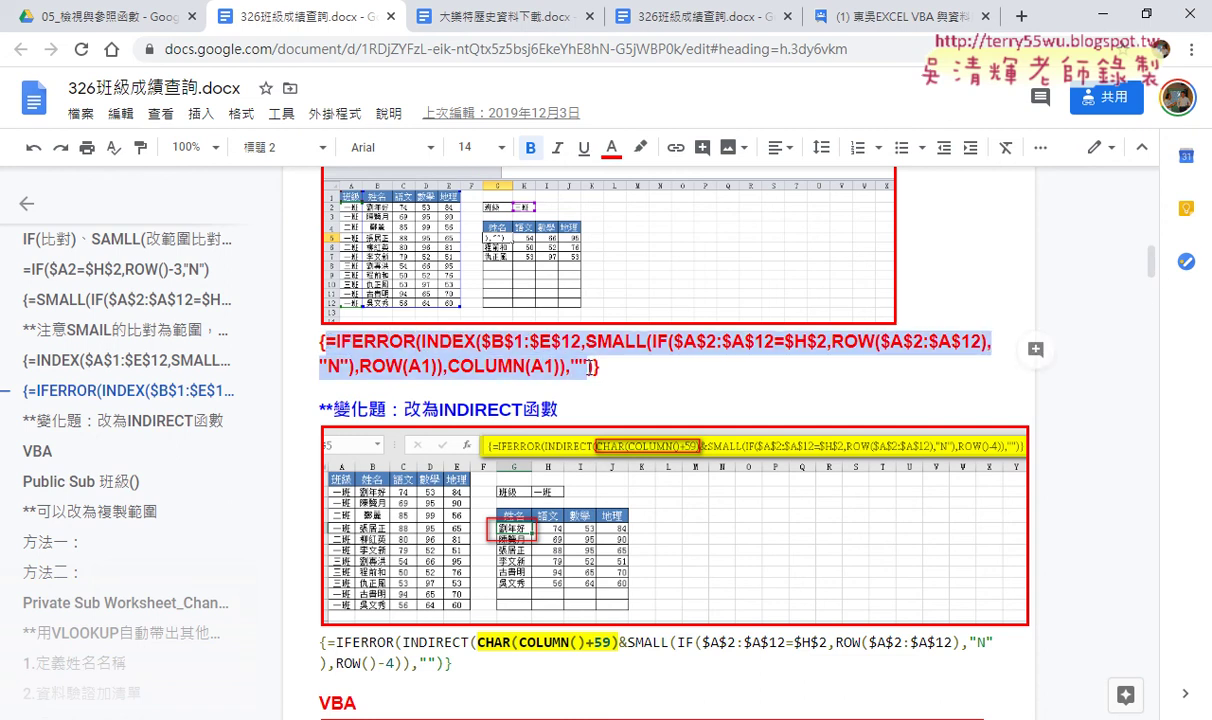
left_click_drag(389, 347, 605, 367)
key("ctrl+c")
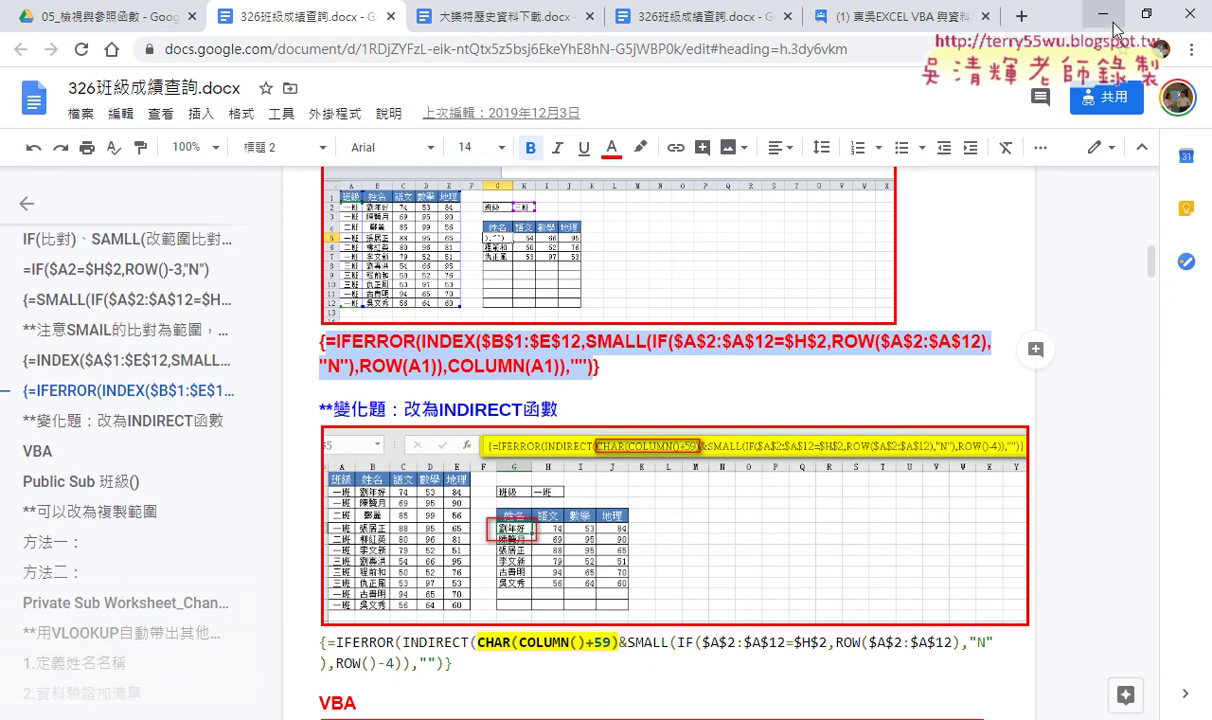
key("alt+Tab")
Enter the pasted IFERROR/INDEX/SMALL formula in G5 as an array formula and fill it through J12
left_click(422, 335)
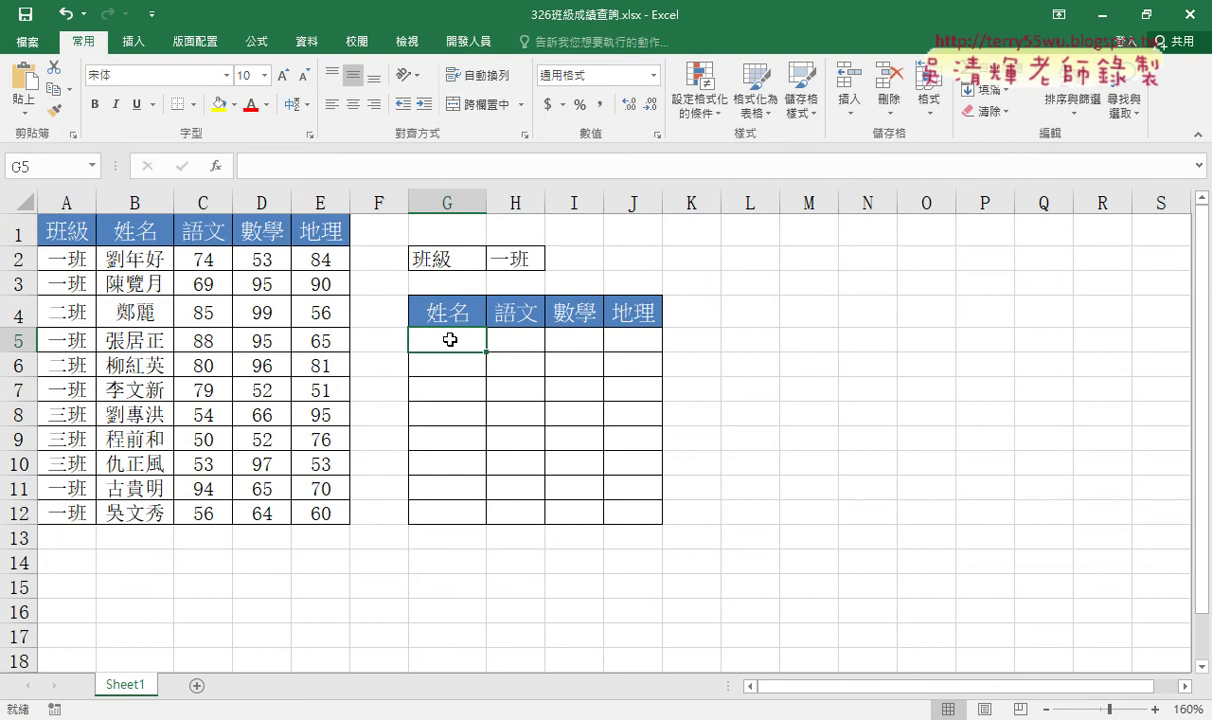
left_click(272, 165)
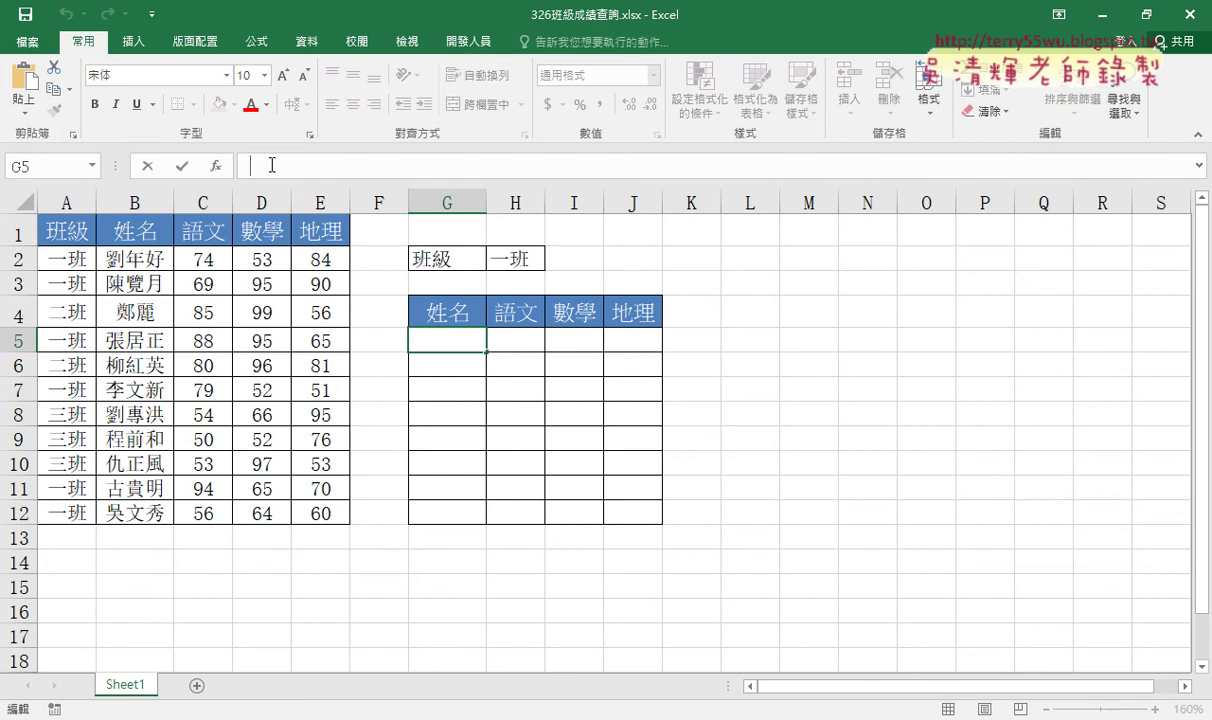
key("ctrl+v")
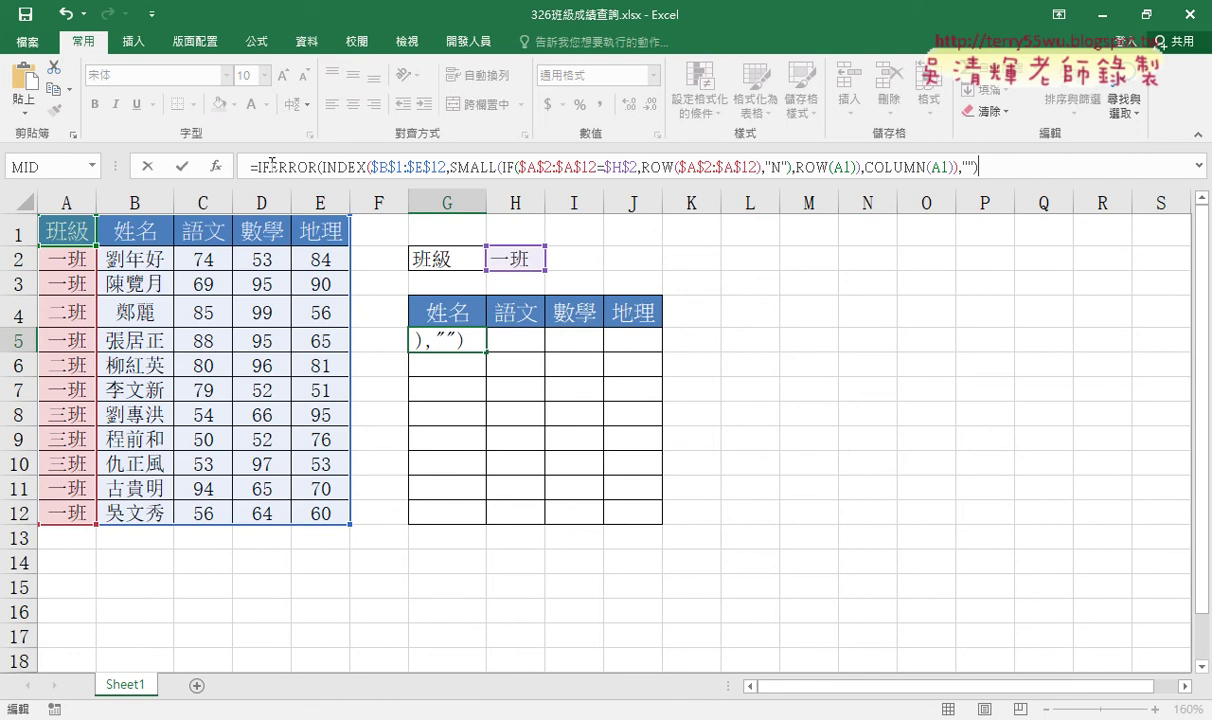
key("ctrl+shift+Return")
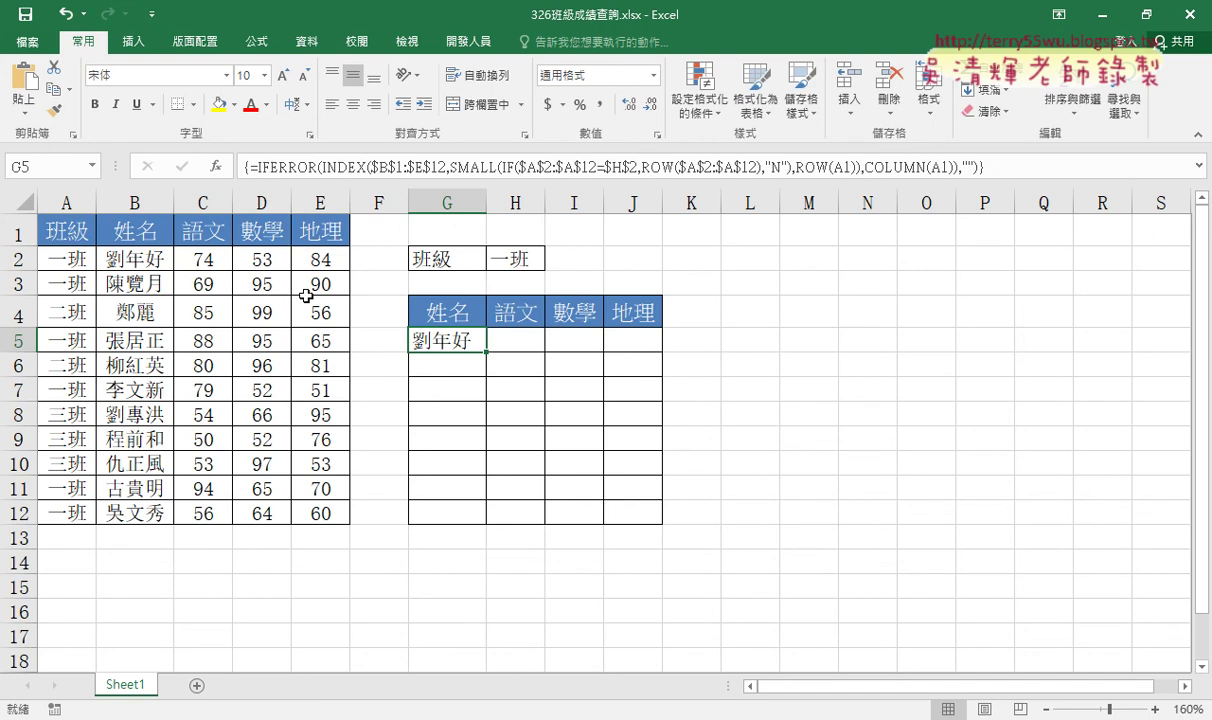
mouse_move(487, 351)
left_mouse_down()
mouse_move(657, 357)
mouse_move(649, 525)
left_mouse_up()
Switch H2 from 二班 to 三班 and inspect the array formula in G5
left_click(925, 412)
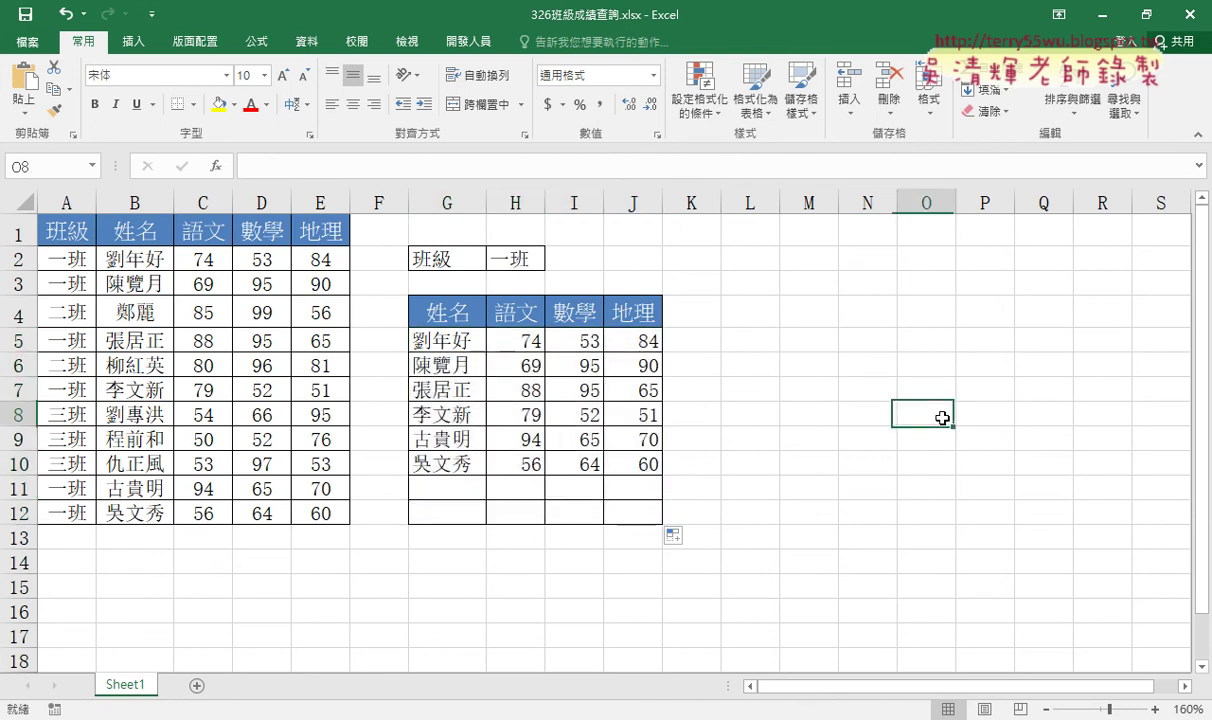
left_click(515, 258)
left_click(553, 260)
left_click(536, 302)
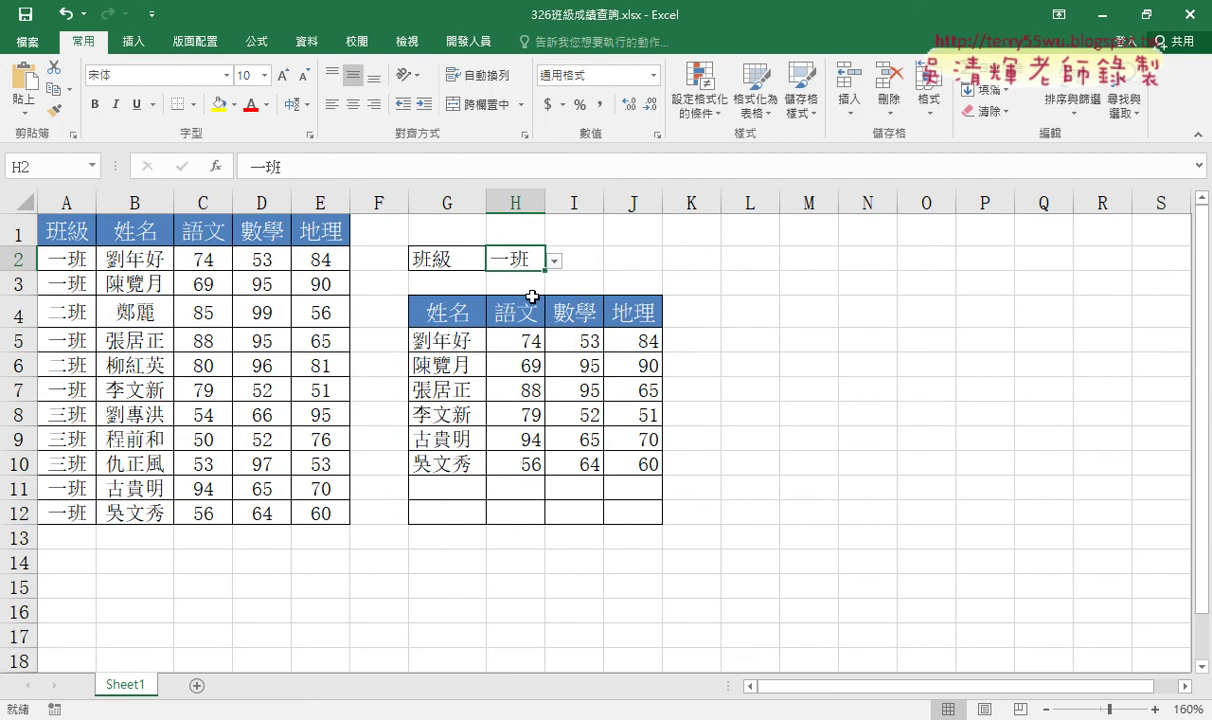
left_click(553, 260)
left_click(515, 300)
left_click(535, 329)
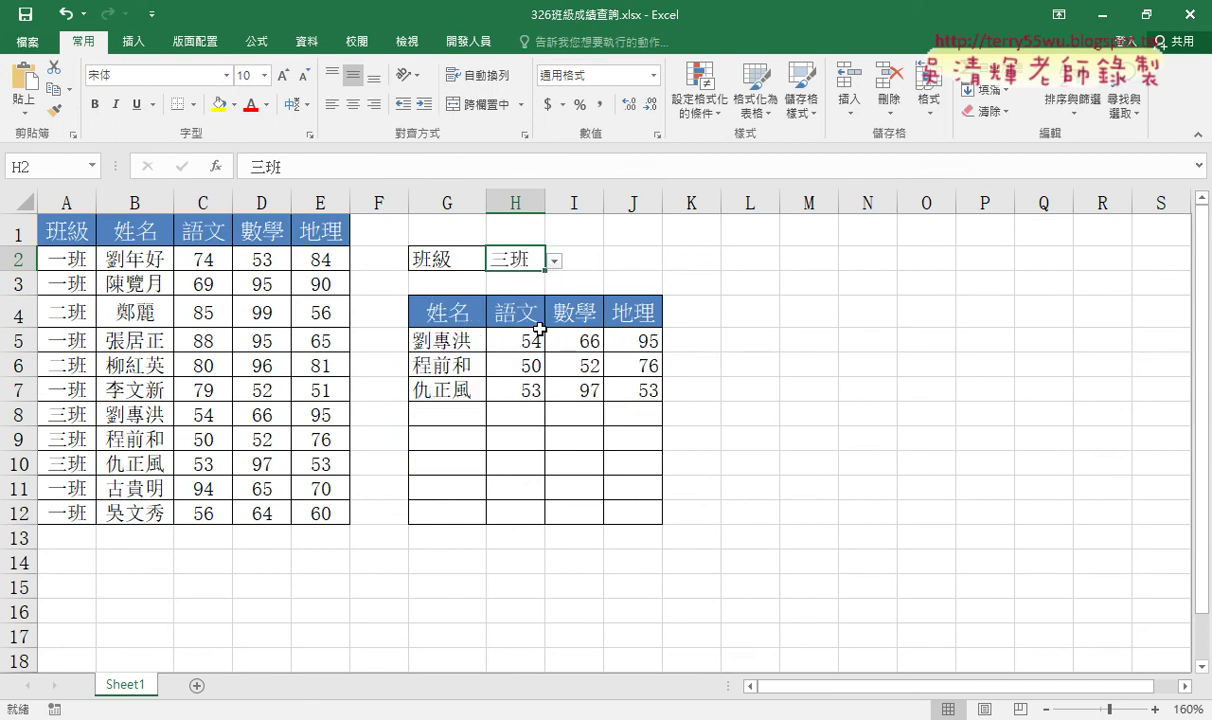
left_click(458, 340)
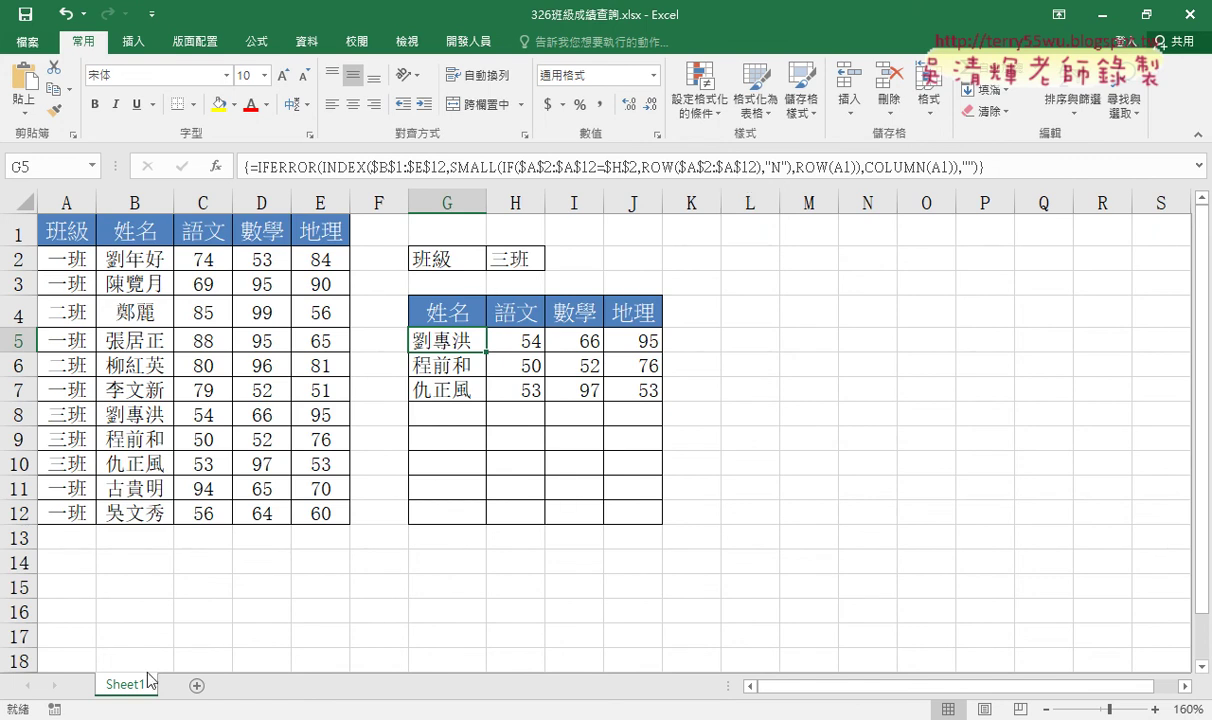
Duplicate Sheet1 as a sheet named VBA and clear its G5:J7 results
left_click_drag(150, 684, 185, 688)
double_click(207, 684)
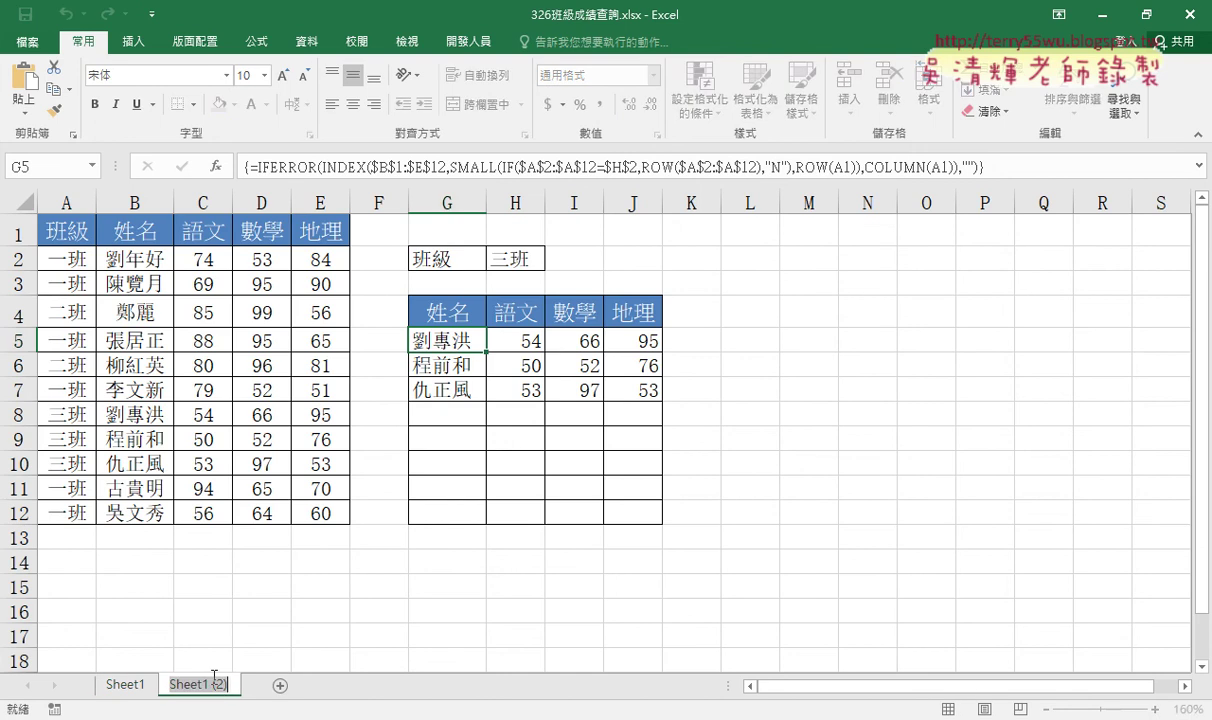
type("VBA")
key("Return")
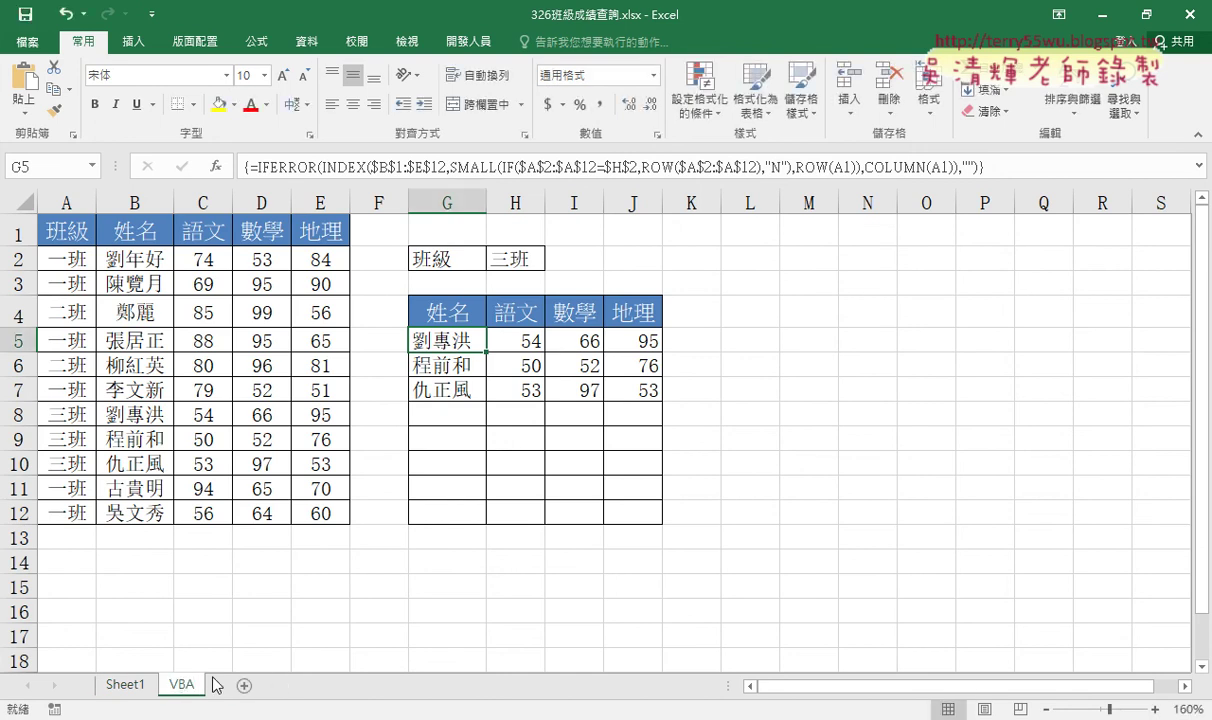
left_click_drag(440, 333, 633, 398)
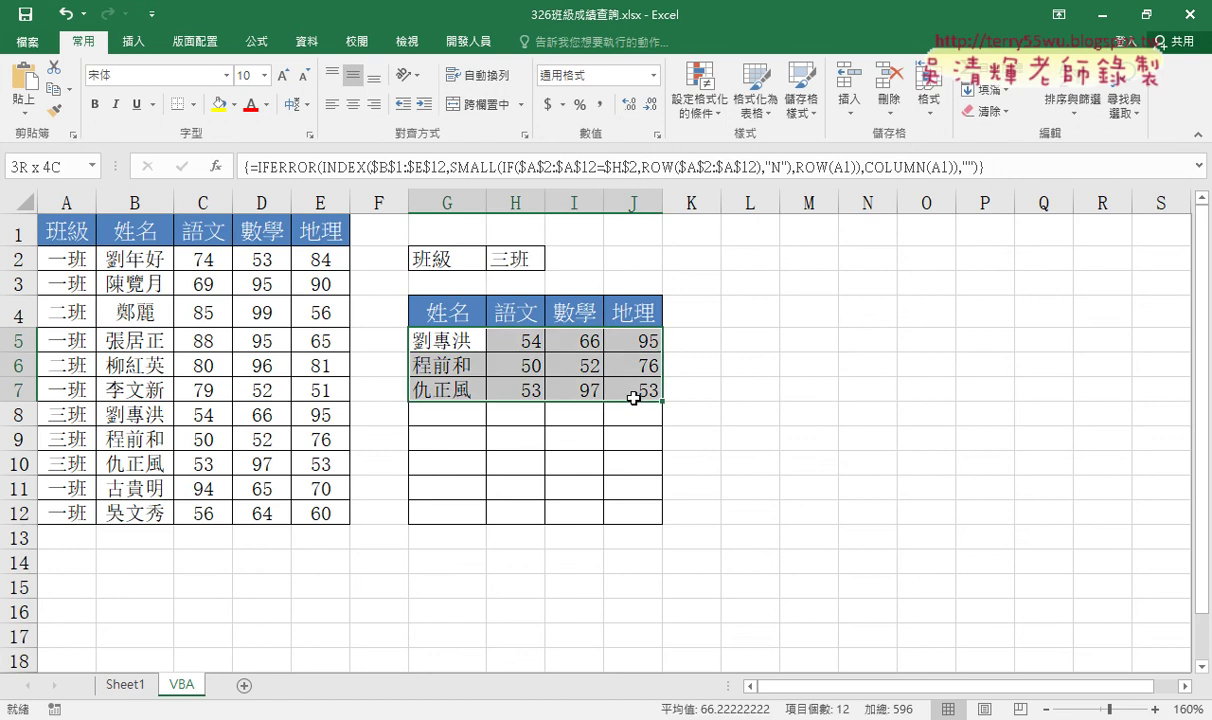
key("Delete")
left_click(708, 392)
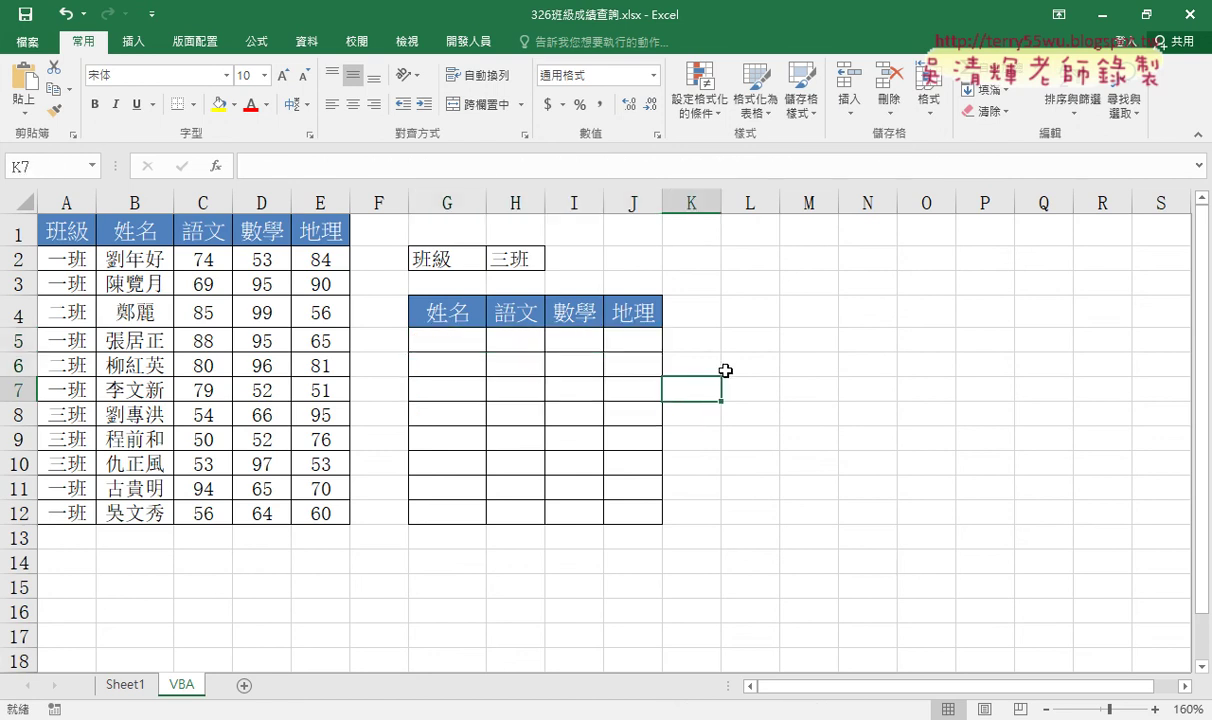
Open the Visual Basic editor, then close the 範例 example workbook, saving it
left_click(468, 41)
left_click(35, 90)
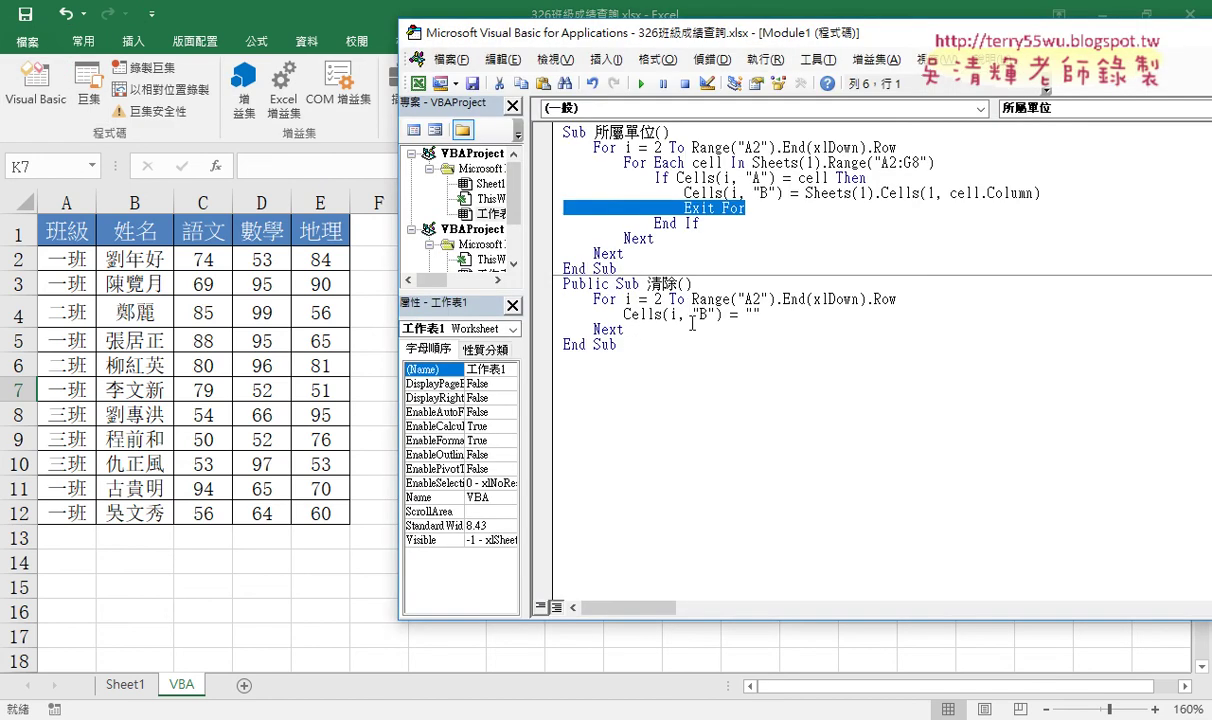
left_click(307, 719)
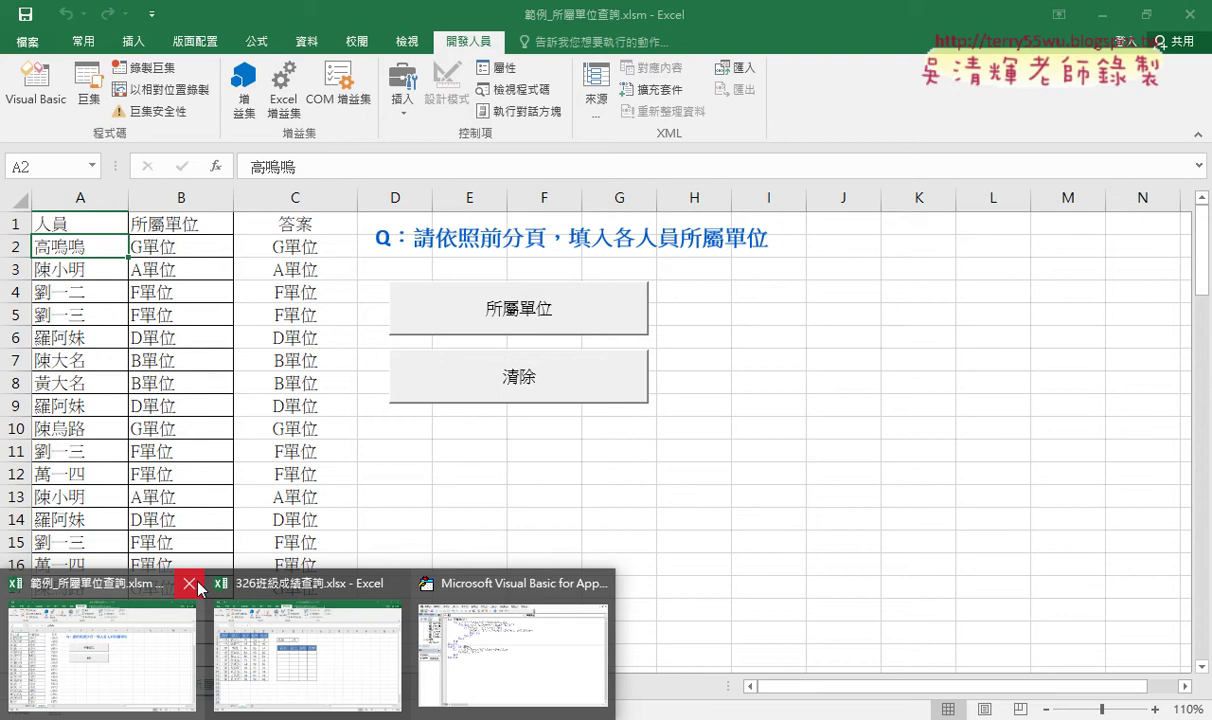
left_click(185, 583)
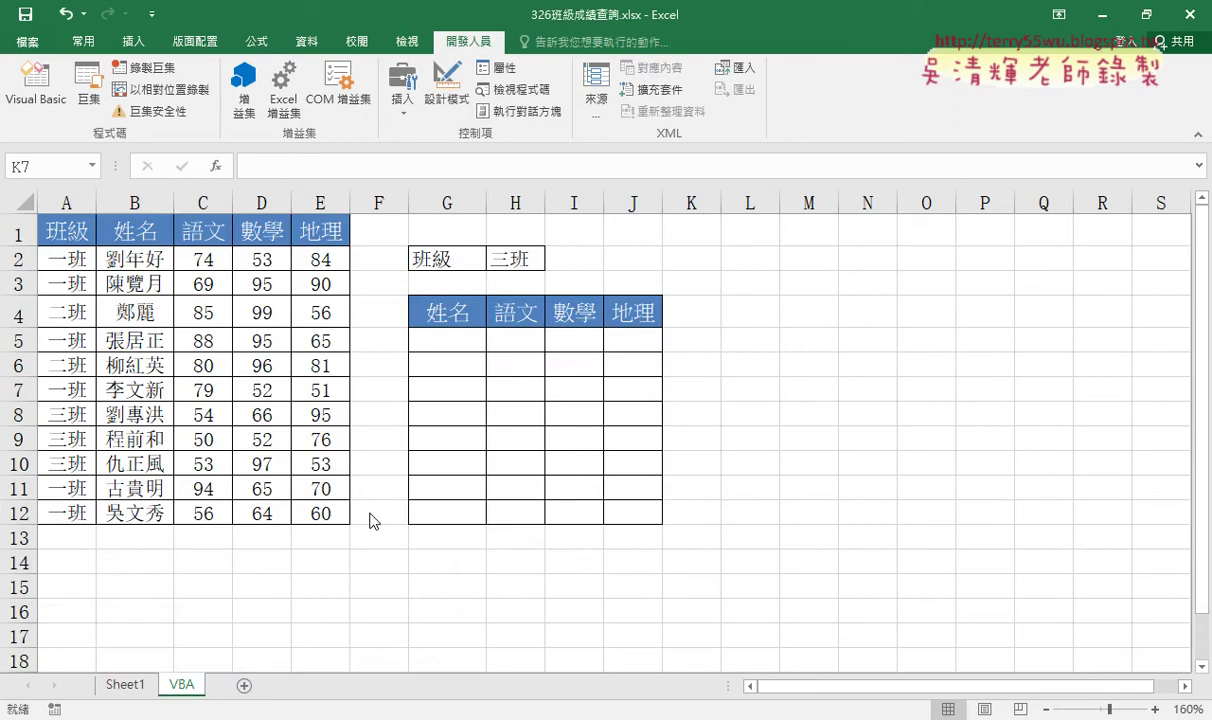
left_click(514, 408)
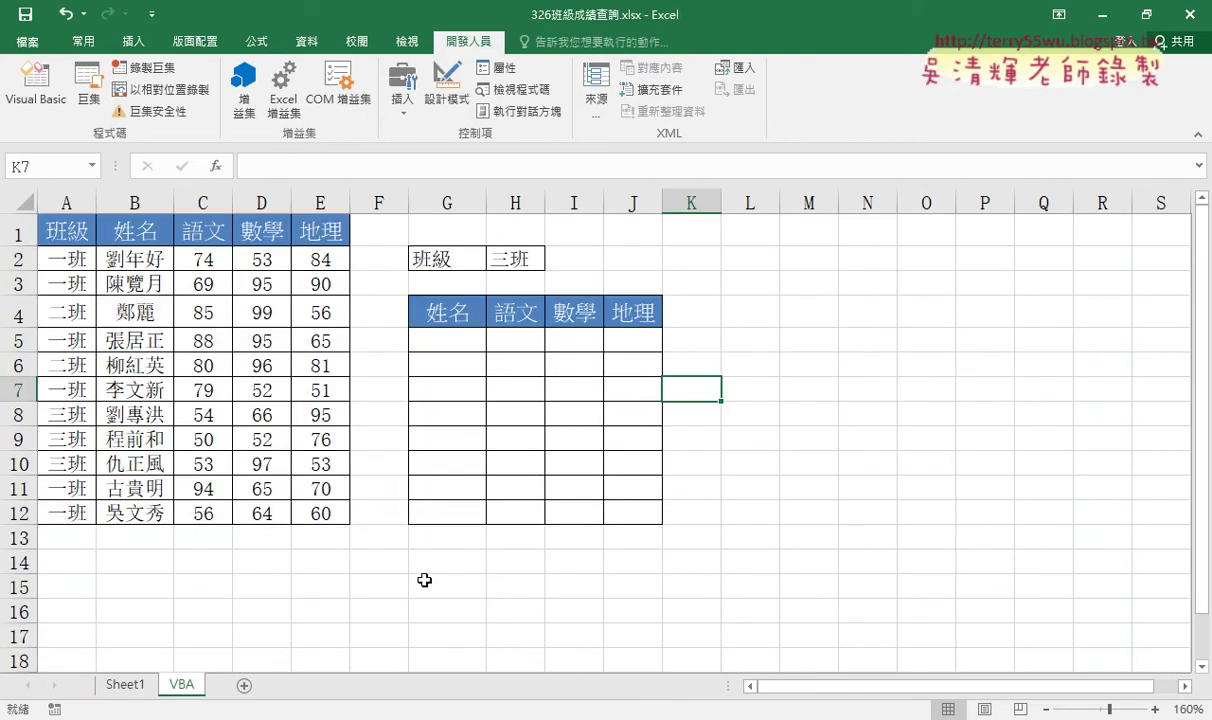
Copy the full Public Sub 班級() code from the notes and return to Excel
key("alt+Tab")
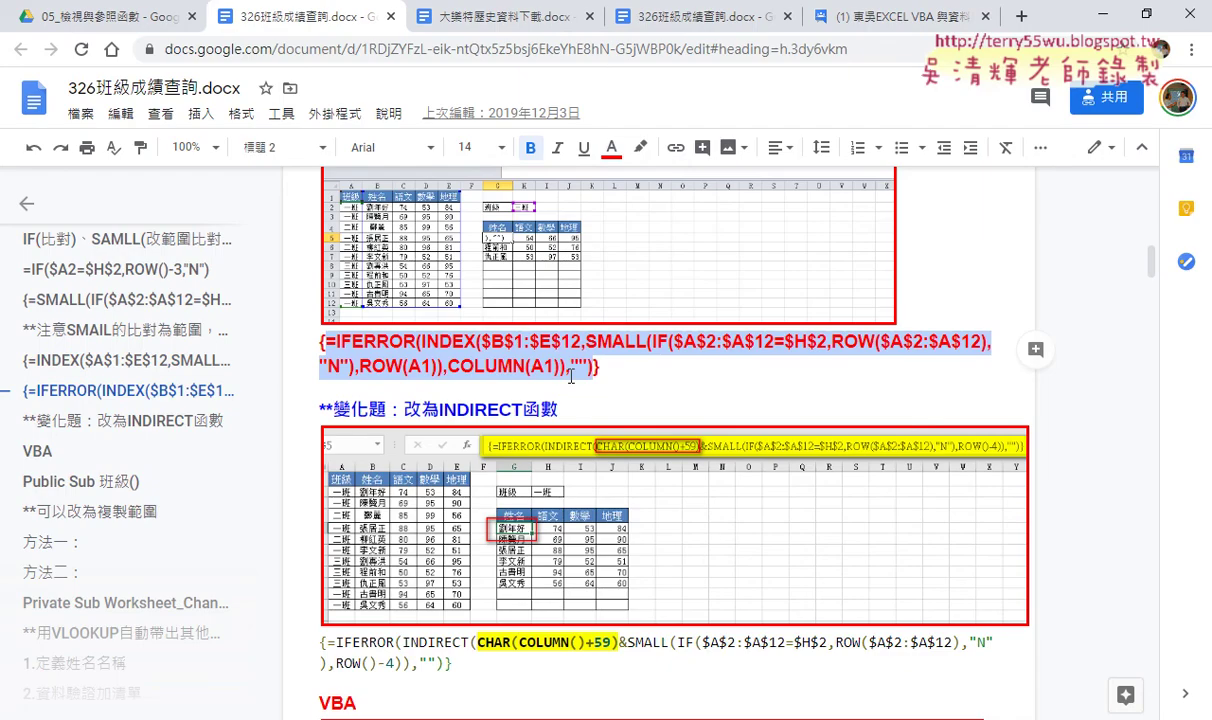
scroll(541, 356, "down", 4)
scroll(575, 381, "down", 8)
scroll(575, 381, "up", 2)
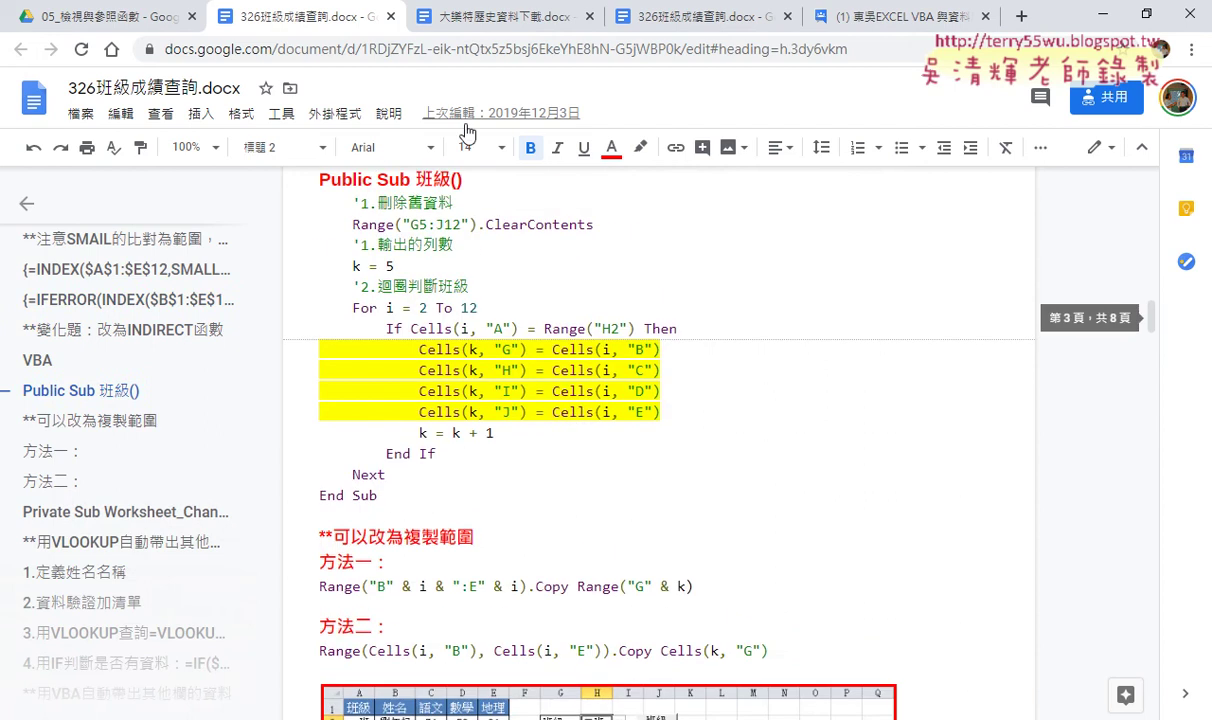
left_click_drag(392, 505, 376, 179)
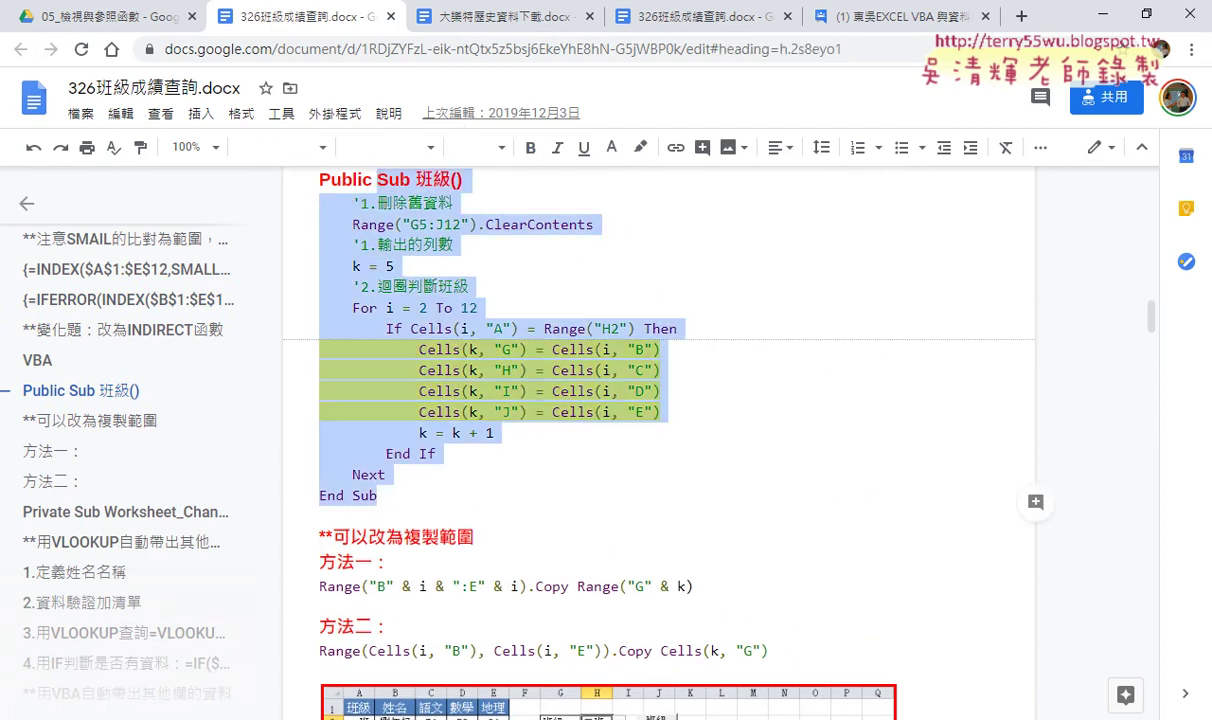
key("alt+Tab")
Insert a new module under 工作表1 and paste the 班級 macro into it
key("alt+F11")
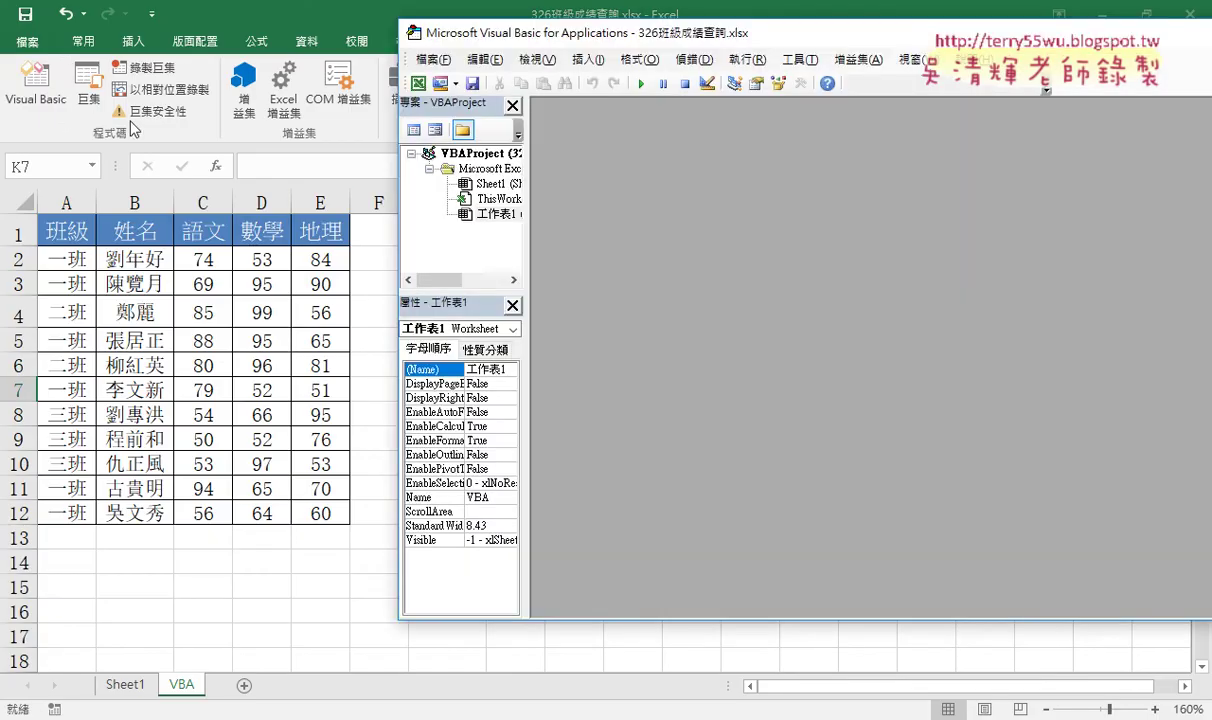
right_click(463, 213)
mouse_move(572, 280)
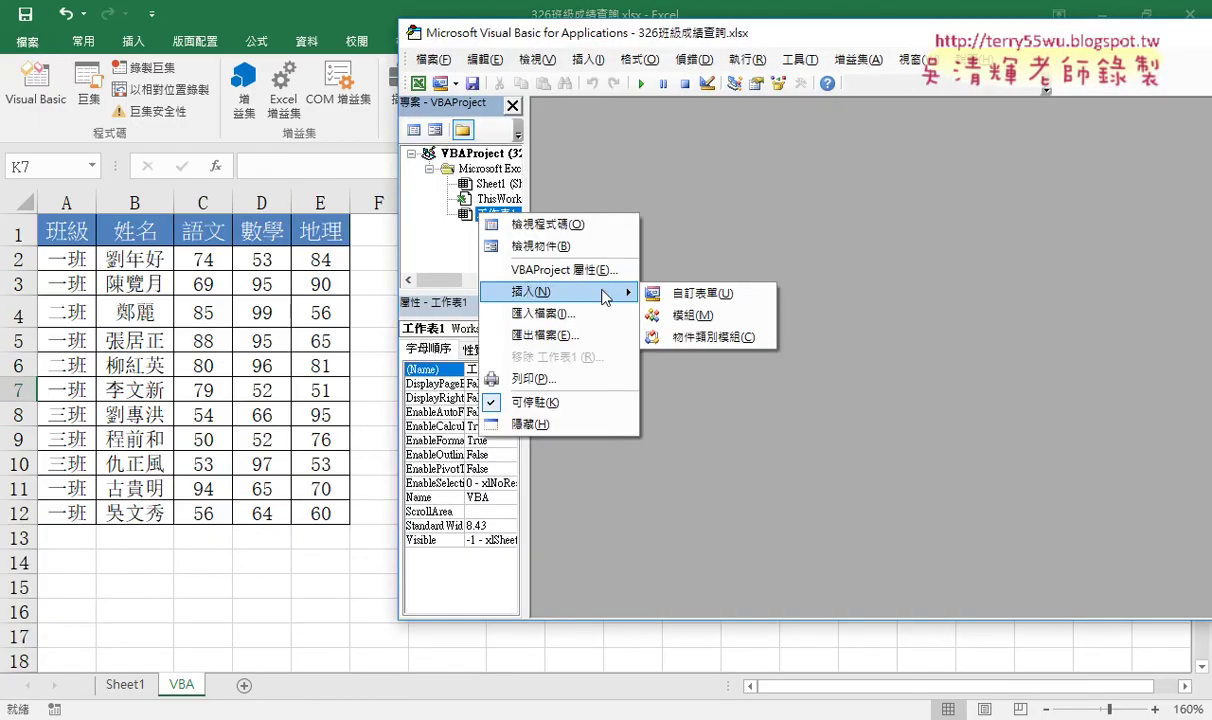
left_click(655, 304)
type("Sub 班級()     '1.刪除舊資料     Range(\"G5:J12\").ClearContents     '1.輸出的列數     k = 5     '2.迴圈判斷班級     For i = 2 To 12         If Cells(i, \"A\") = Range(\"H2\") Then             Cells(k, \"G\") = Cells(i, \"B\")             Cells(k, \"H\") = Cells(i, \"C\")             Cells(k, \"I\") = Cells(i, \"D\")             Cells(k, \"J\") = Cells(i, \"E\")             k = k + 1         End If     Next End Sub")
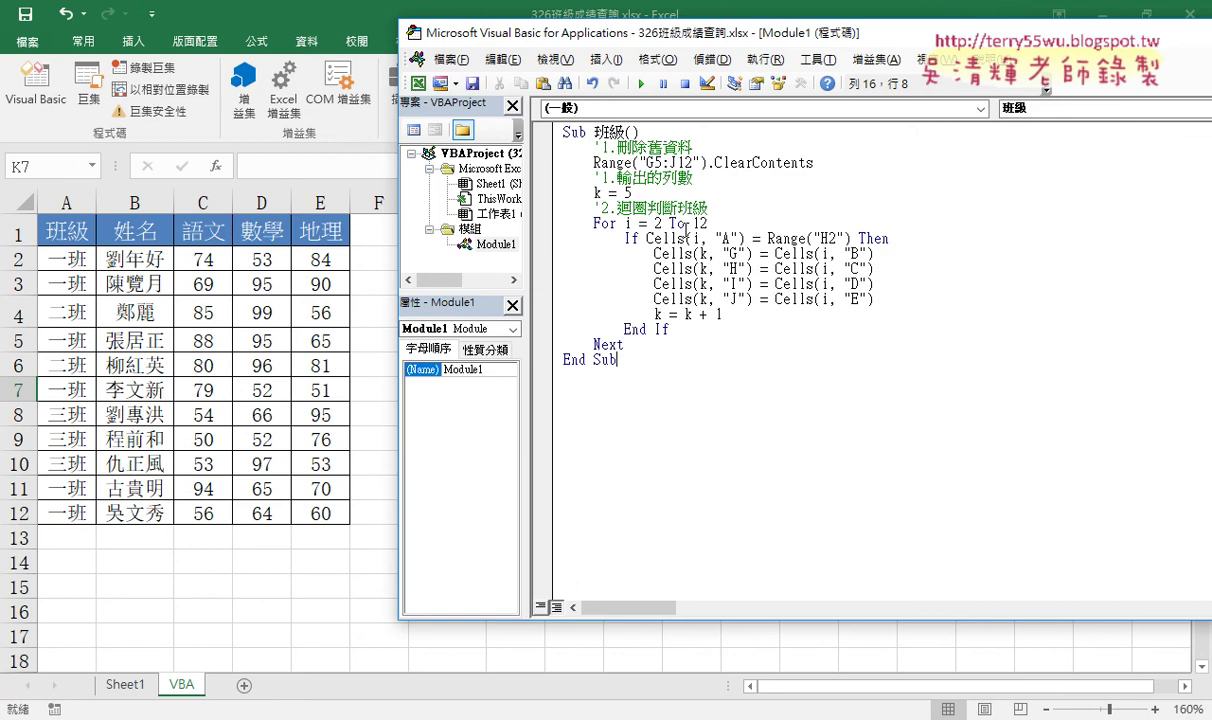
left_click_drag(684, 35, 883, 45)
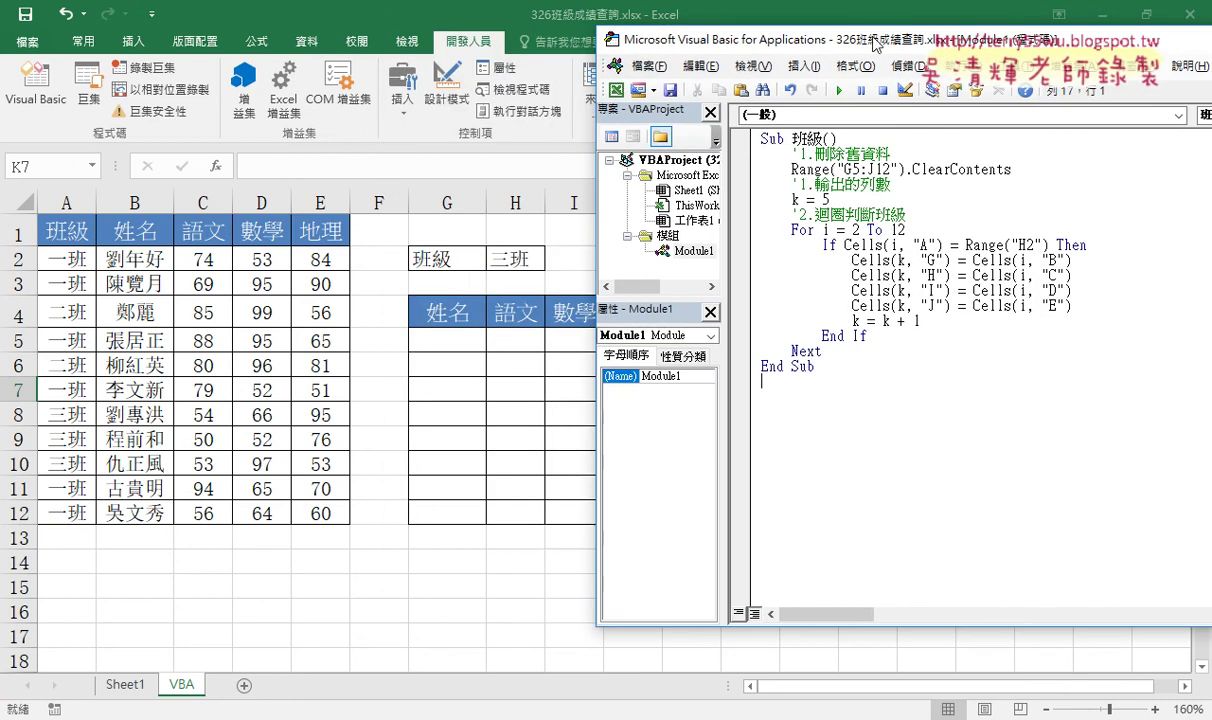
Run the 班級 macro with F5 and select its 三班 output in G5:J7
left_click(852, 260)
key("F5")
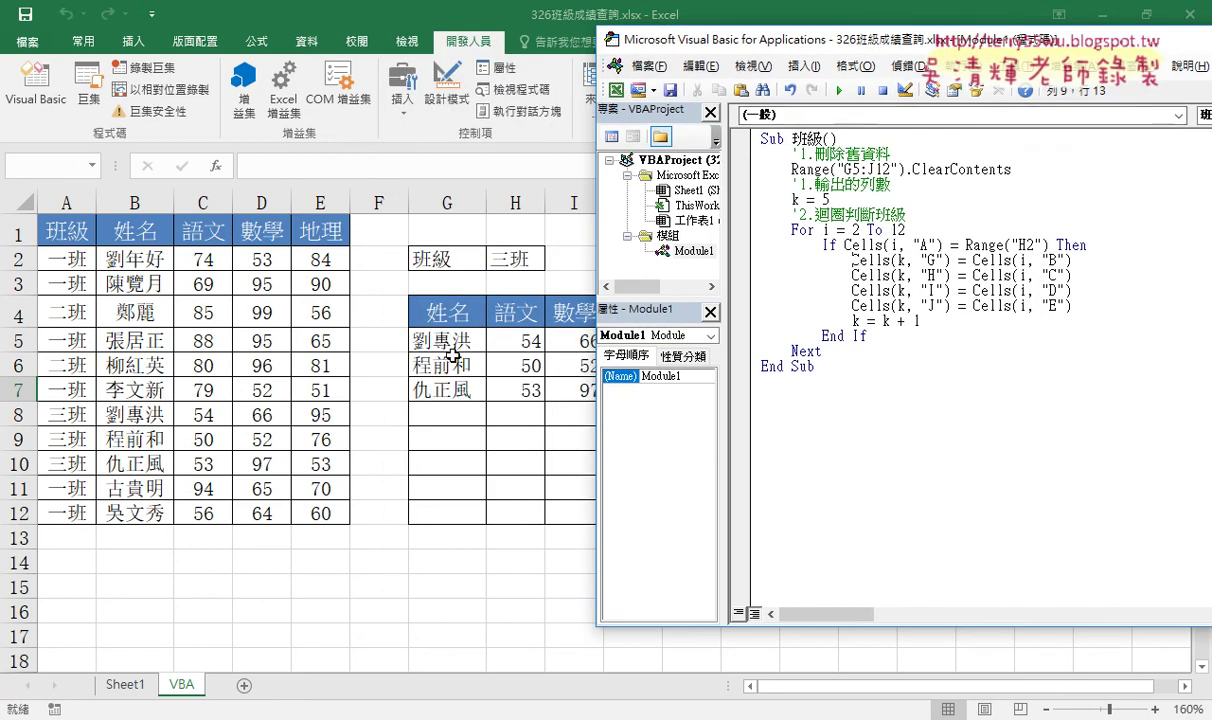
left_click_drag(443, 343, 630, 388)
Draw a form-control button beside H2 and assign it the 班級 macro
left_click(574, 258)
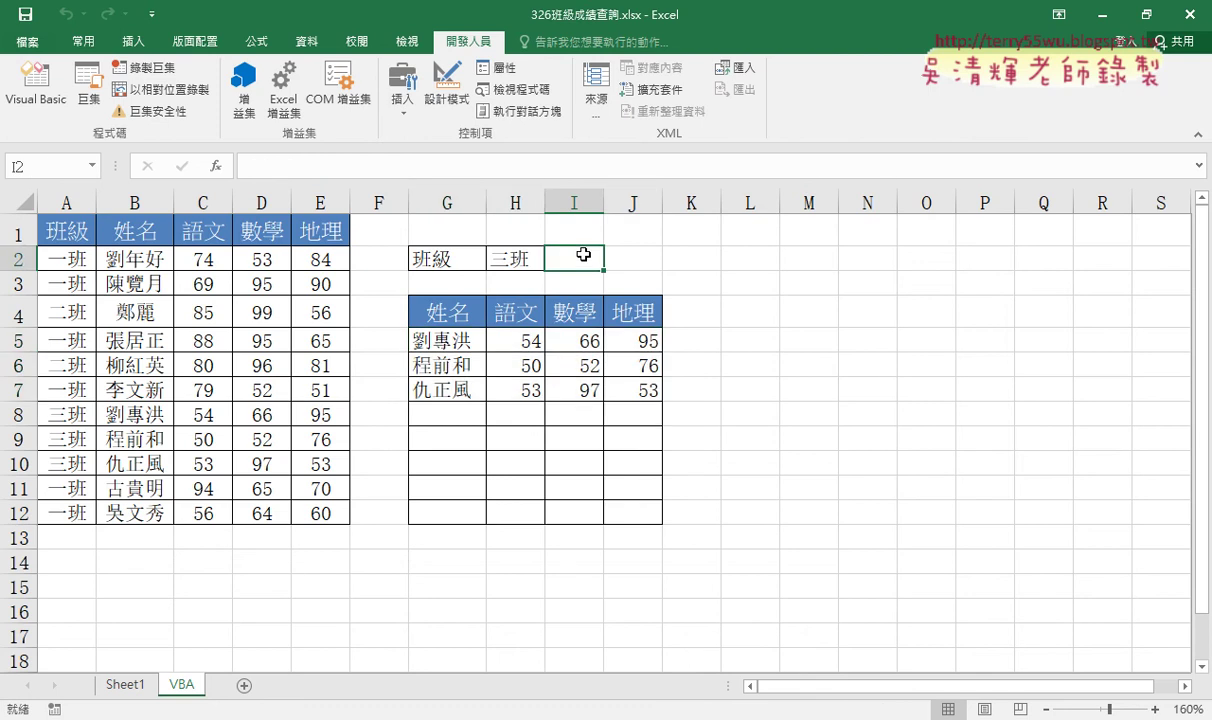
left_click(402, 100)
left_click(394, 155)
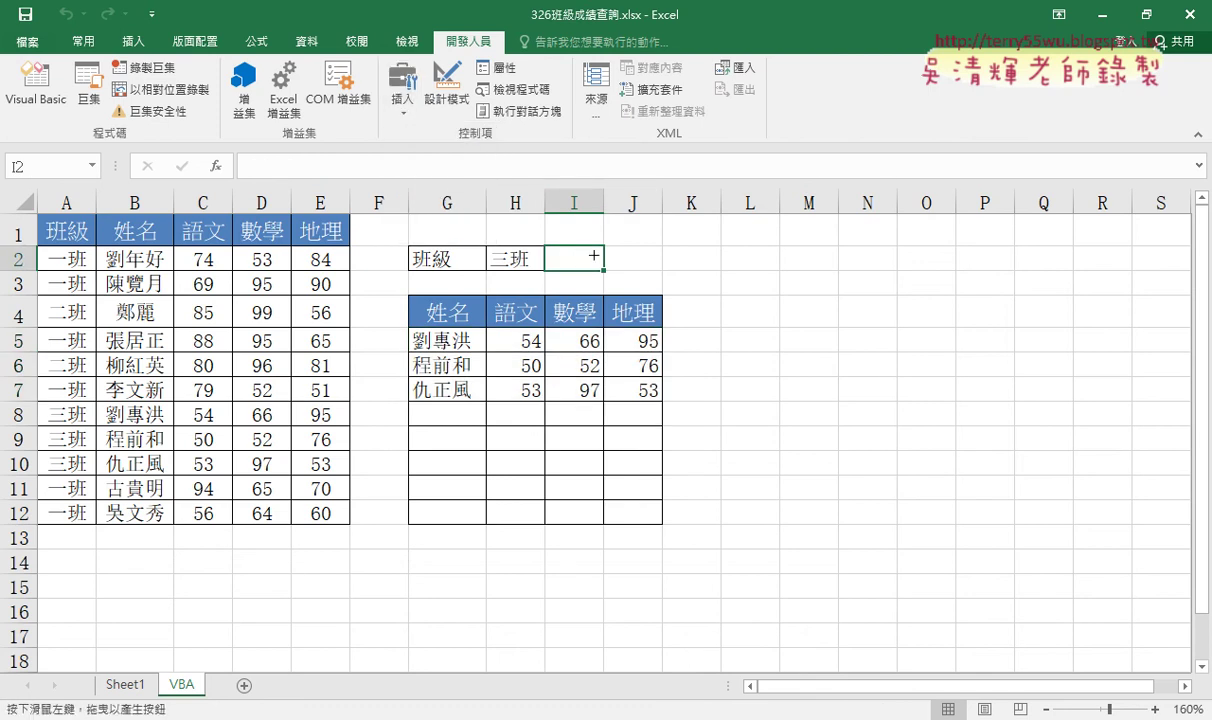
left_click_drag(540, 230, 666, 270)
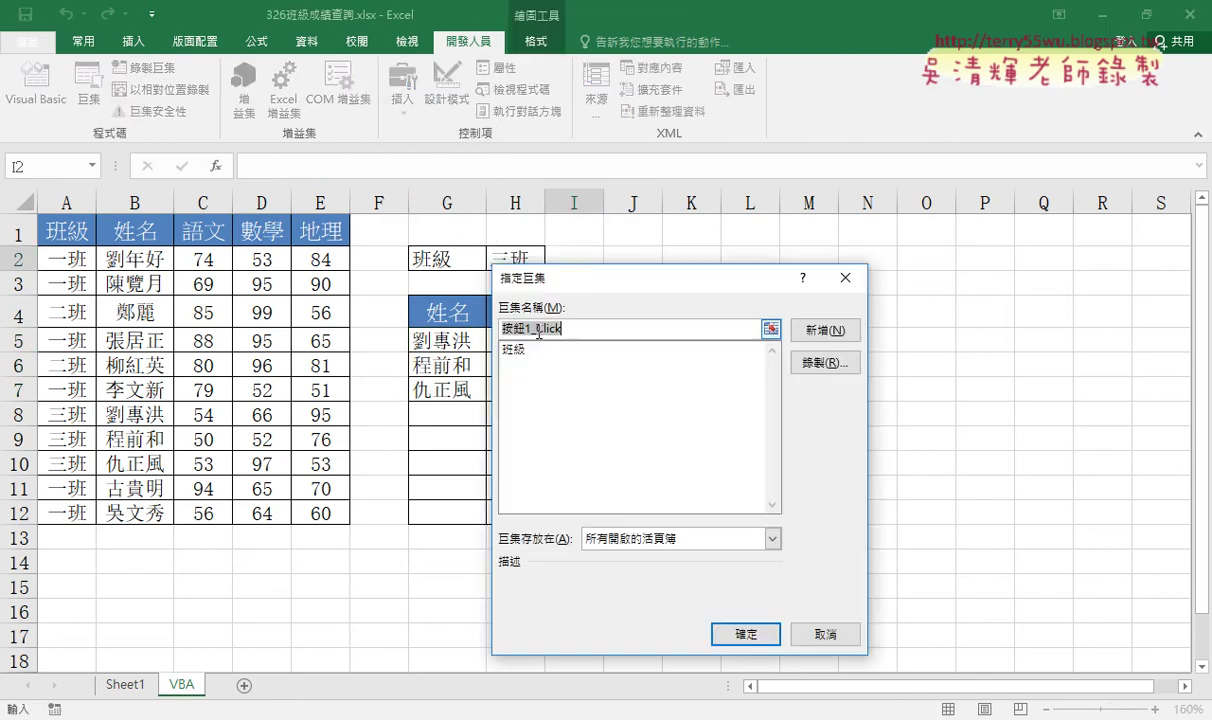
left_click(515, 349)
right_click(512, 333)
key("Escape")
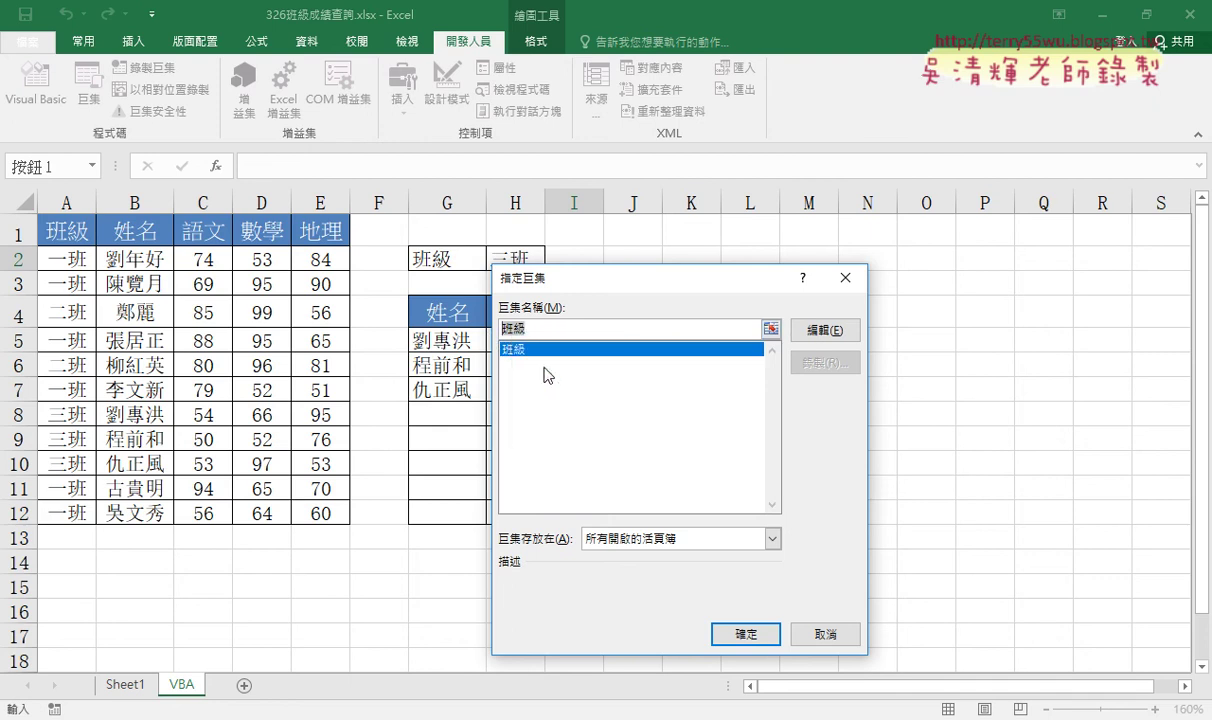
left_click(746, 634)
Change the button's caption to 班級
left_click(608, 261)
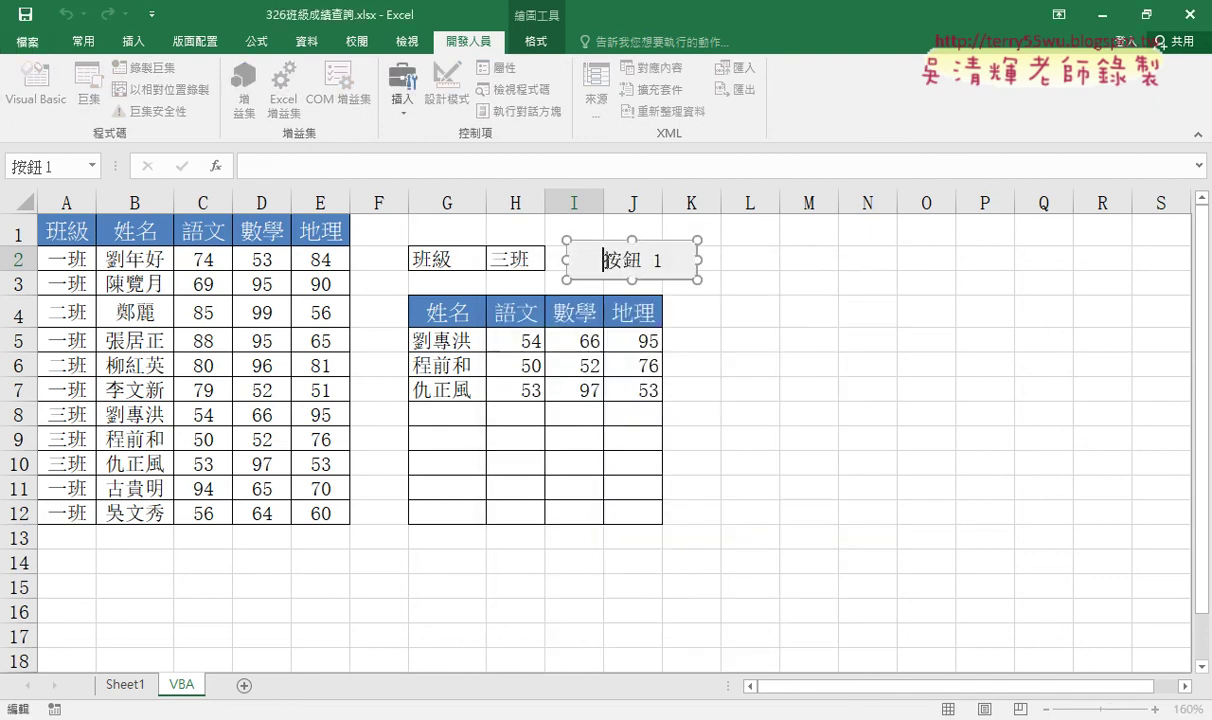
key("Delete")
key("Delete")
key("Delete")
key("Delete")
type("班級")
left_click(622, 343)
Pick 一班, then 二班, in H2, running the button each time to list their scores
left_click(545, 264)
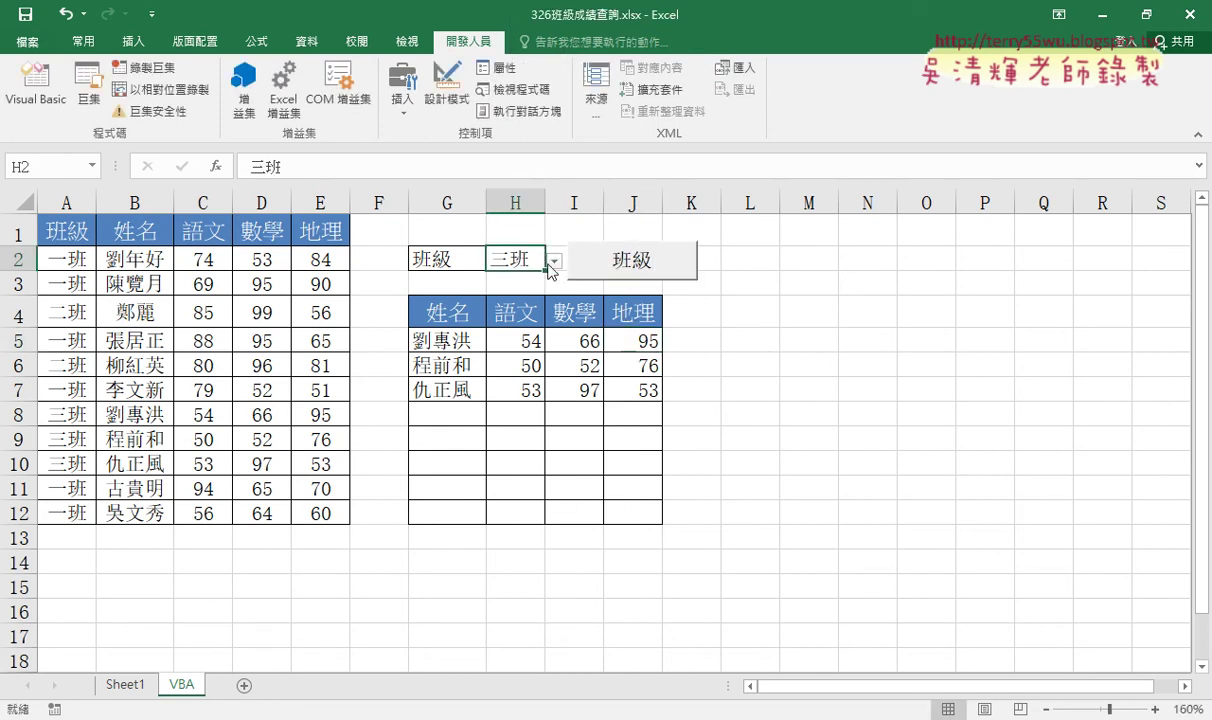
left_click(553, 261)
left_click(508, 280)
left_click(626, 266)
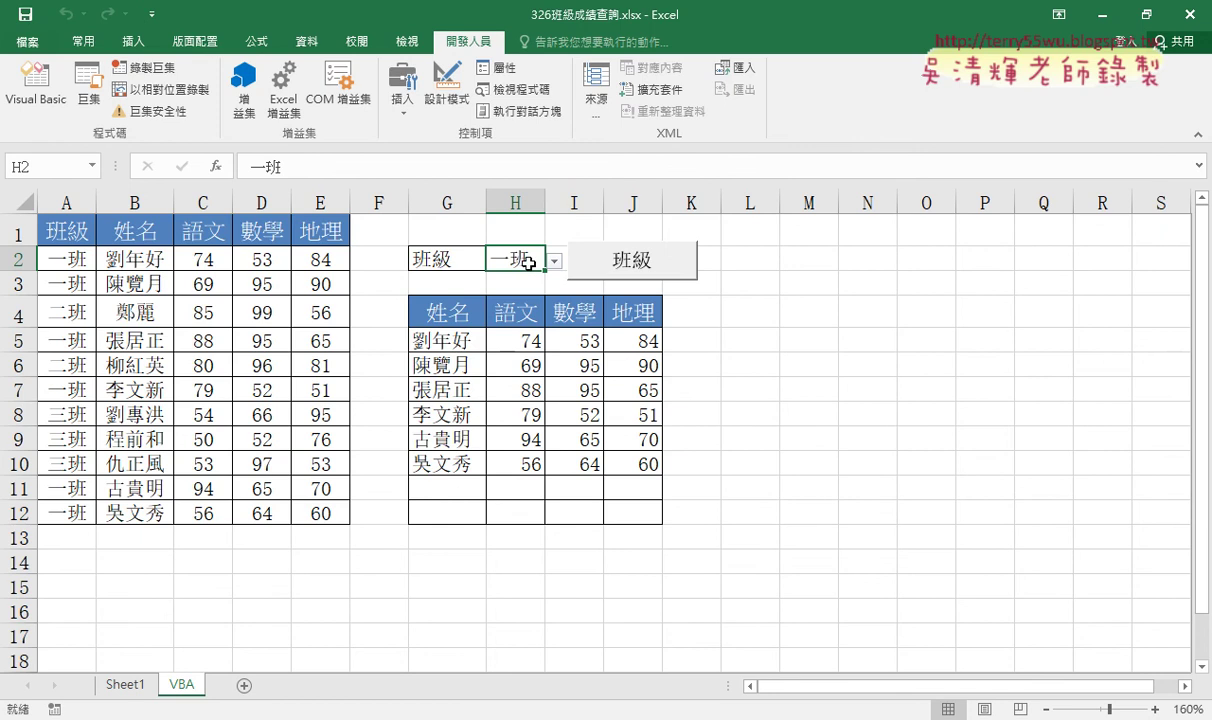
left_click(553, 261)
left_click(550, 300)
left_click(622, 268)
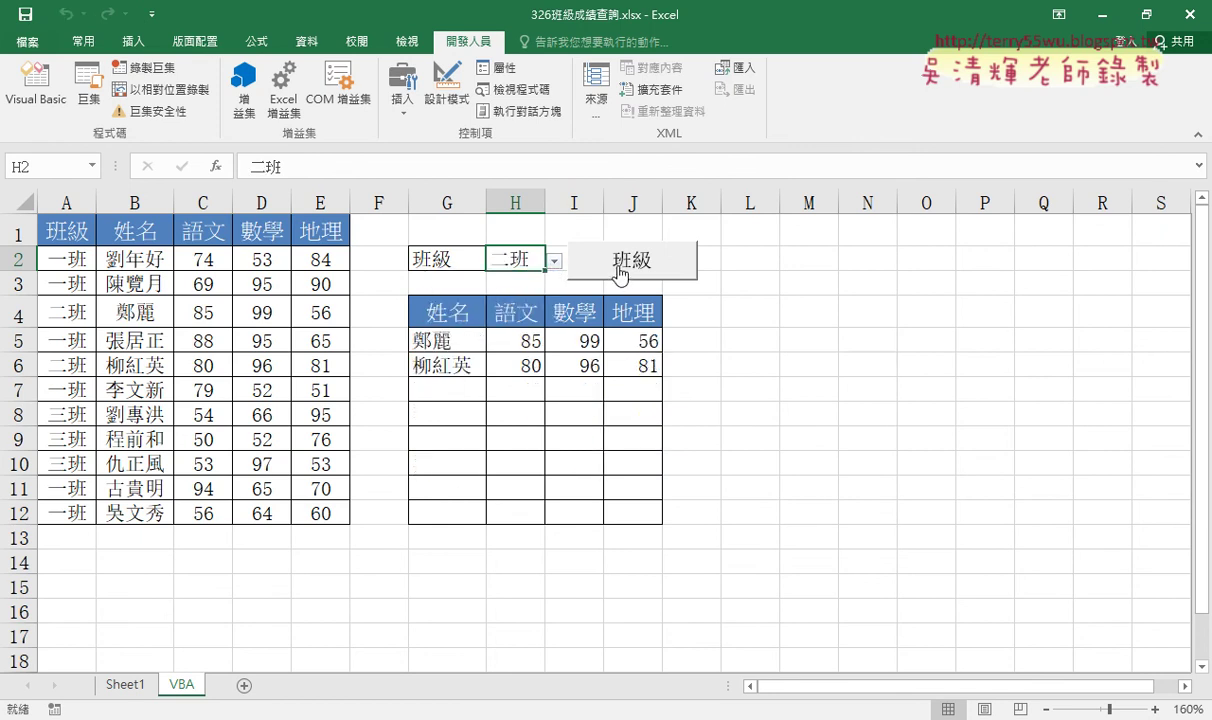
Open the 班級 button's assigned macro in the VBA editor
right_click(620, 273)
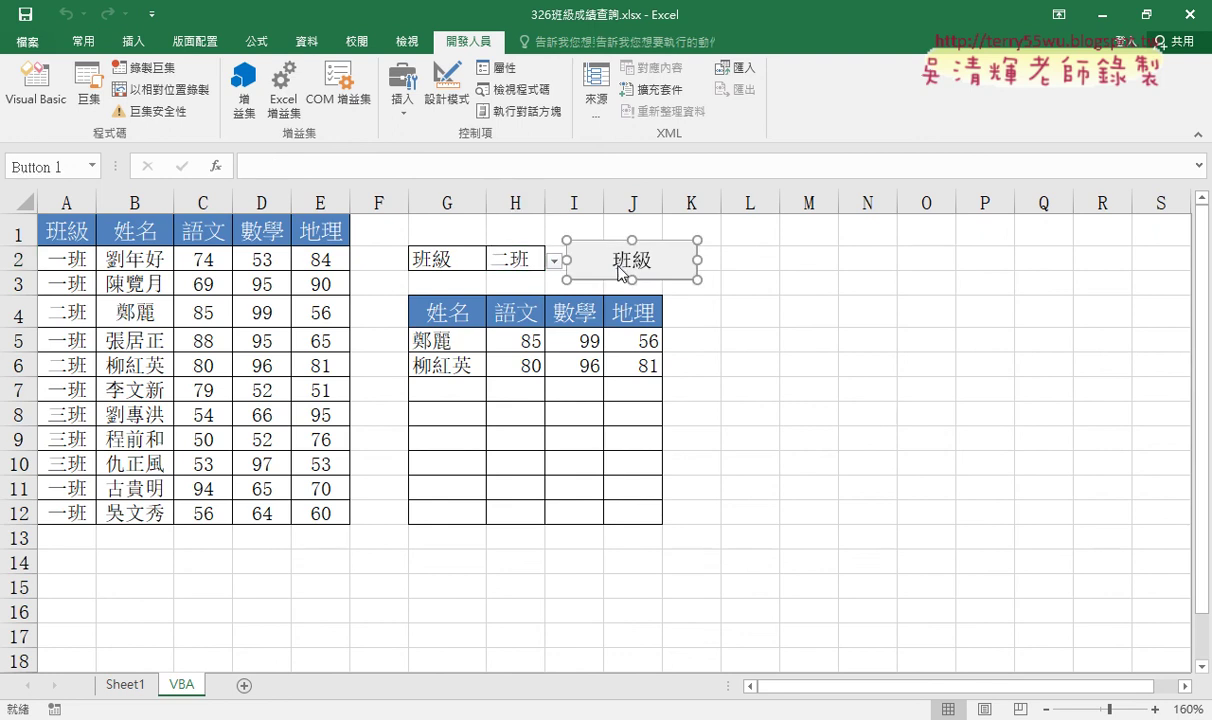
left_click(624, 414)
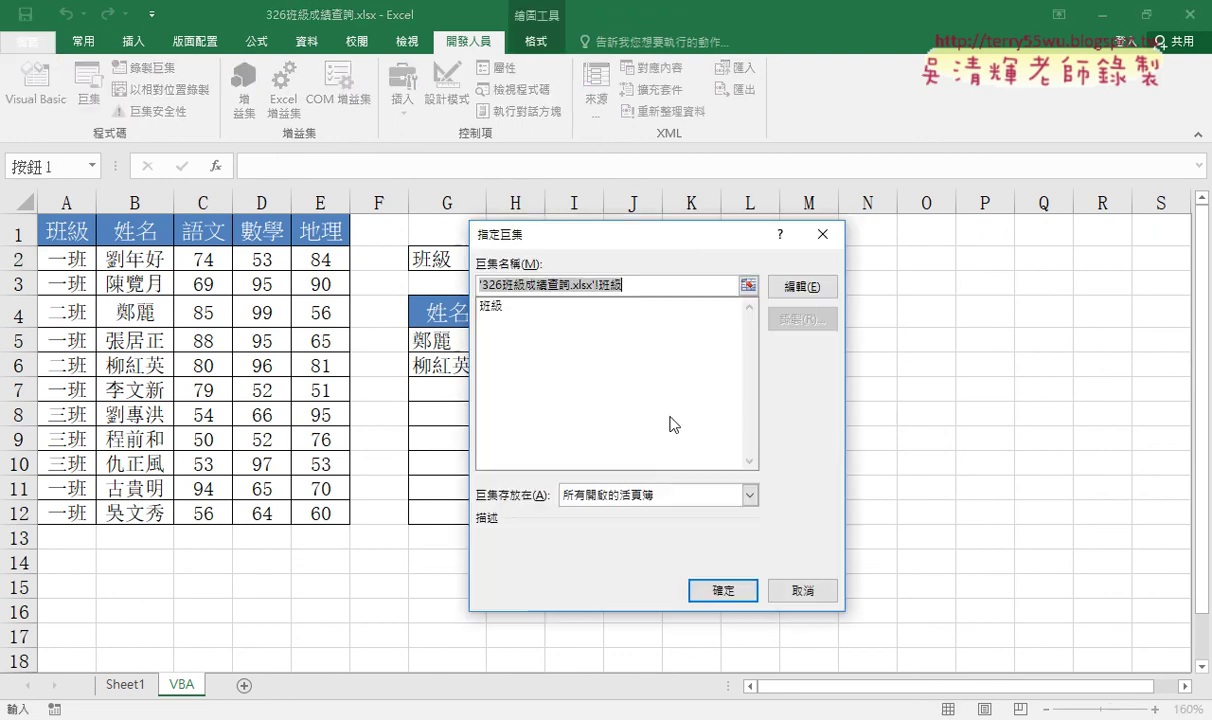
left_click(806, 290)
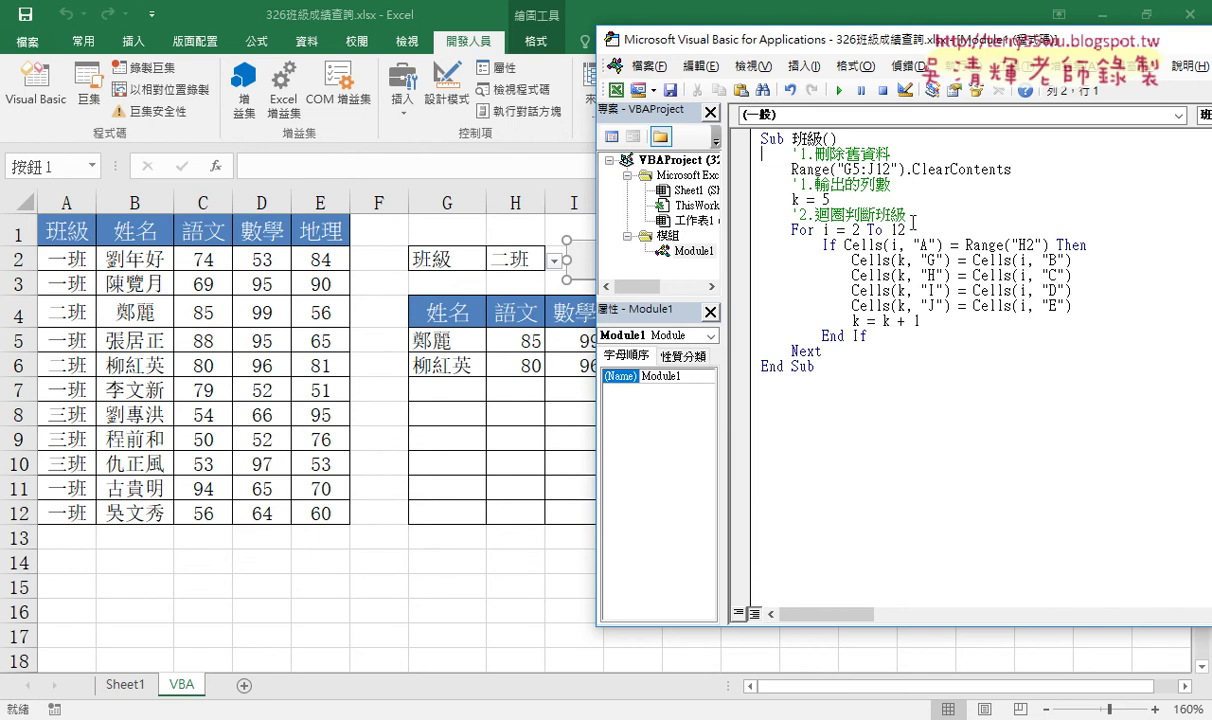
Delete the ClearContents, counter and If…End If lines, leaving an indented empty For i = 2 To 12 loop
left_click_drag(906, 216, 714, 152)
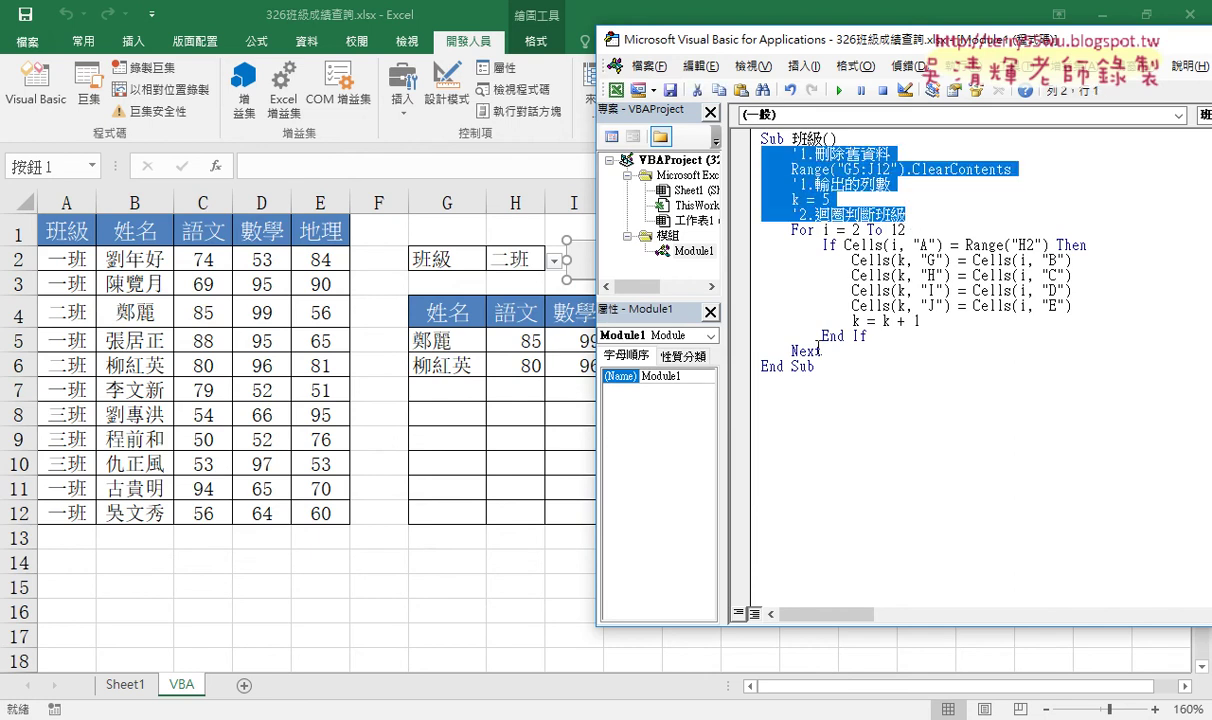
key("Delete")
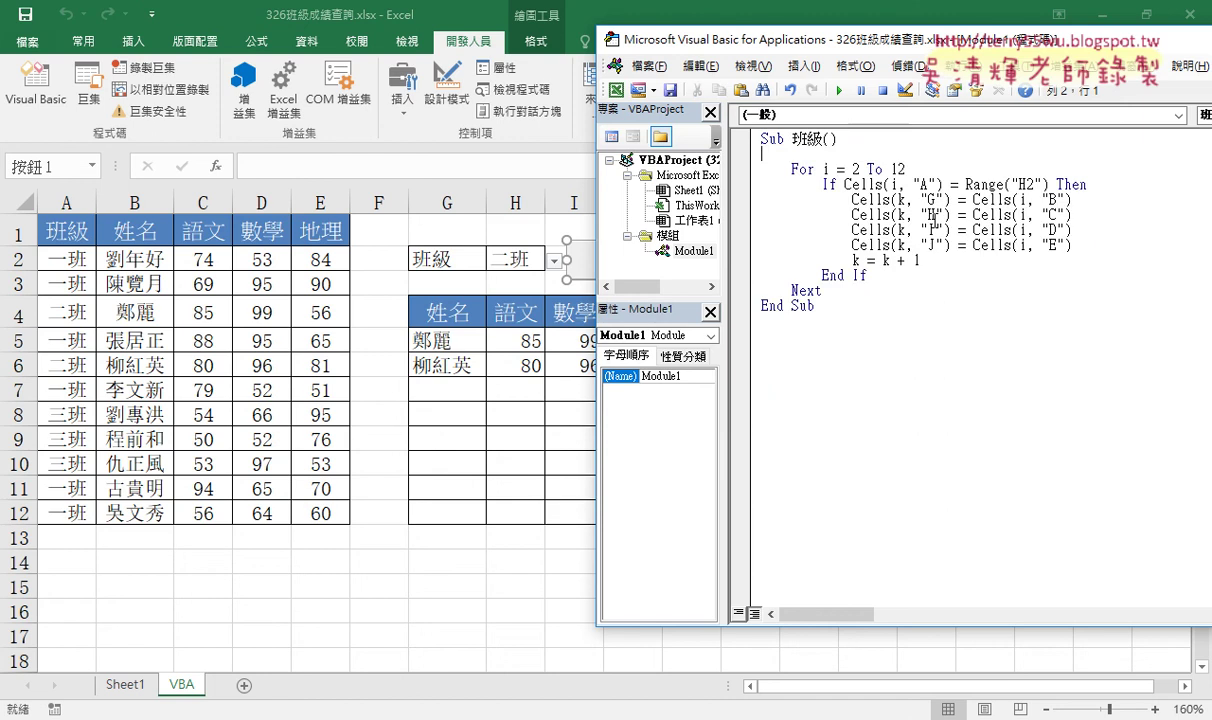
left_click_drag(869, 260, 722, 163)
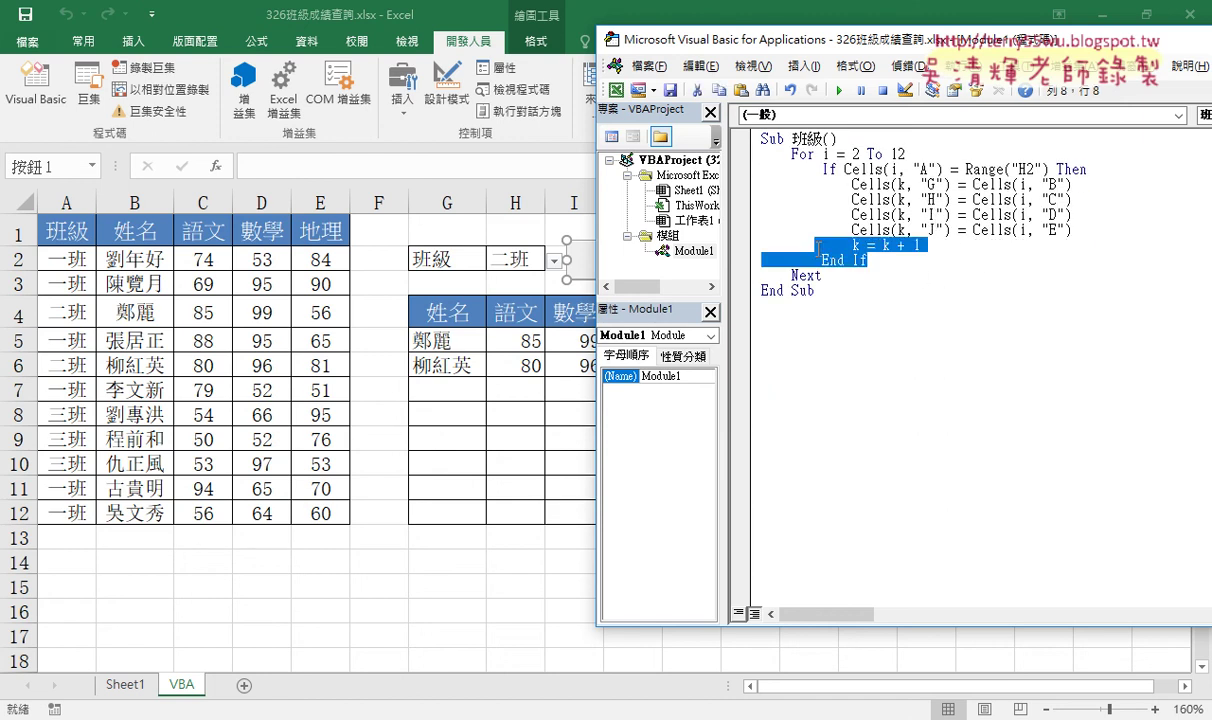
key("Delete")
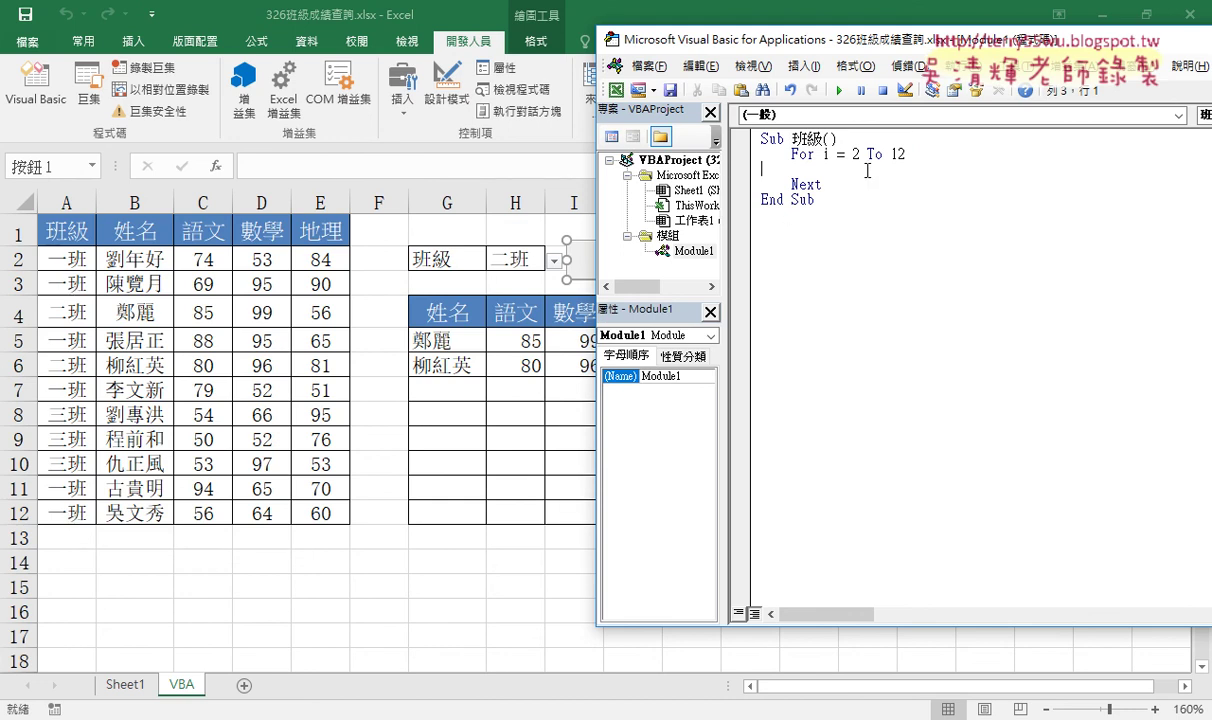
key("Tab")
Write If Cells(i, "A") = Range("H2") Then inside the loop
type("ce")
key("BackSpace")
key("BackSpace")
key("BackSpace")
type("i")
type("f ce")
type("lls")
type("(")
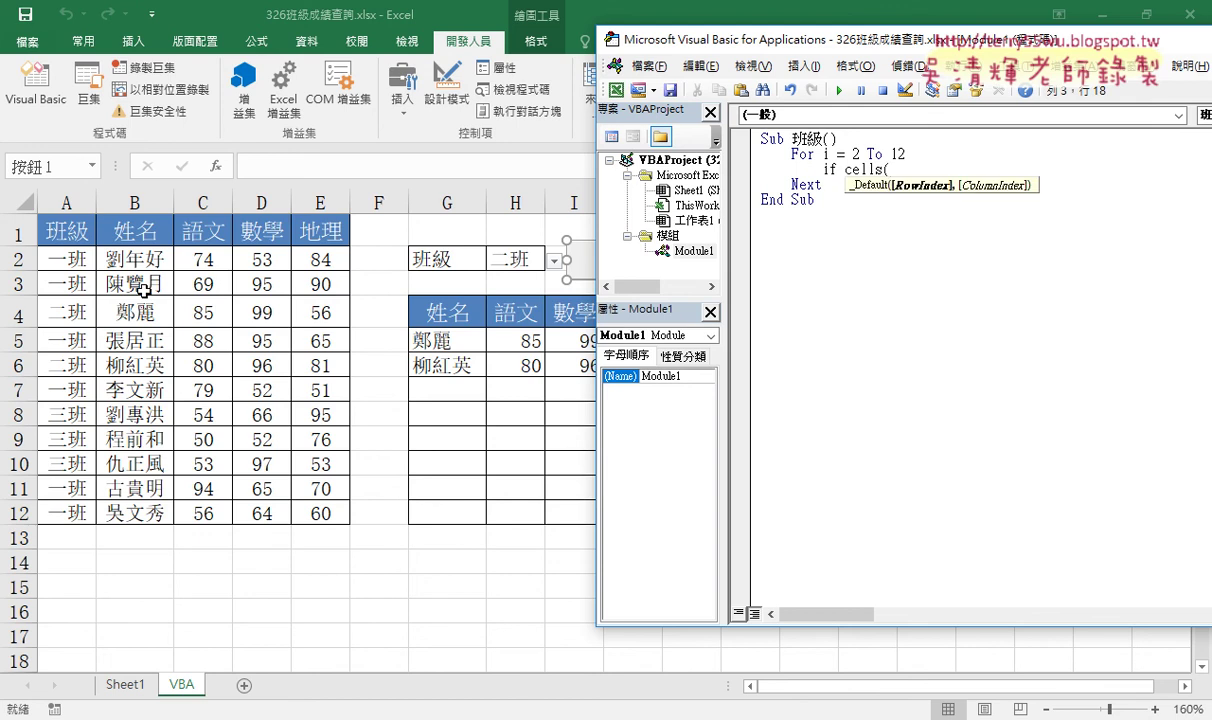
type("i,")
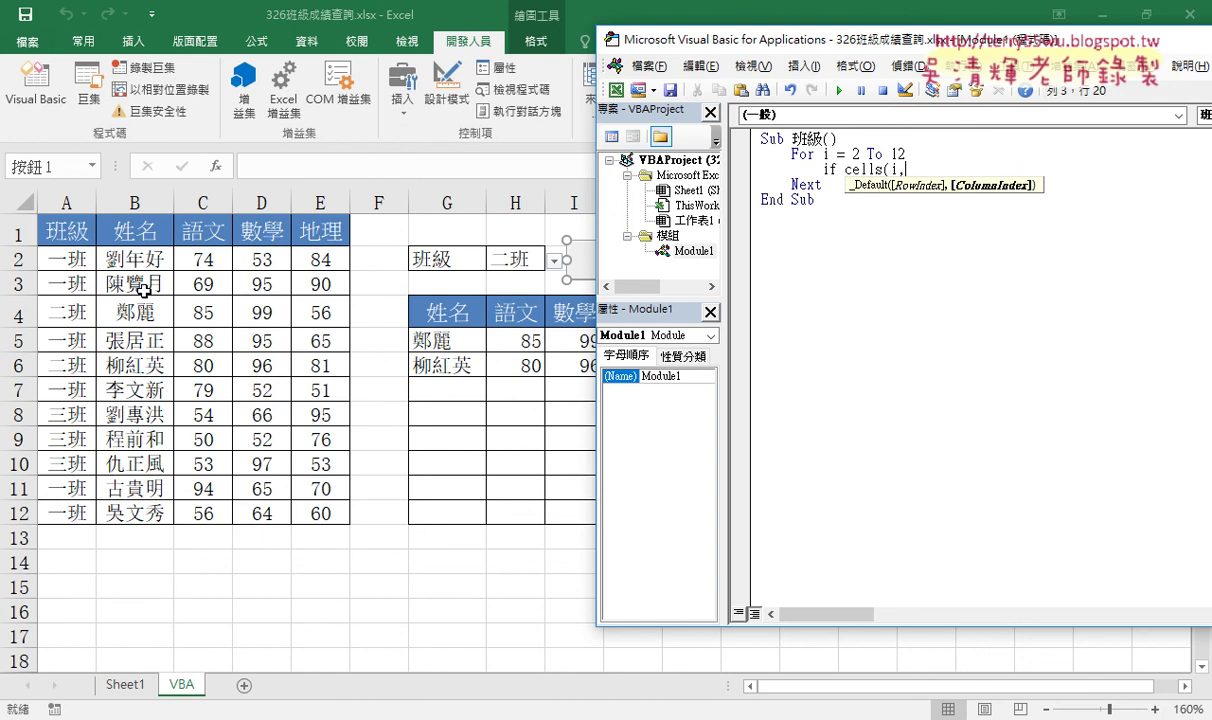
type("\"A")
type(")")
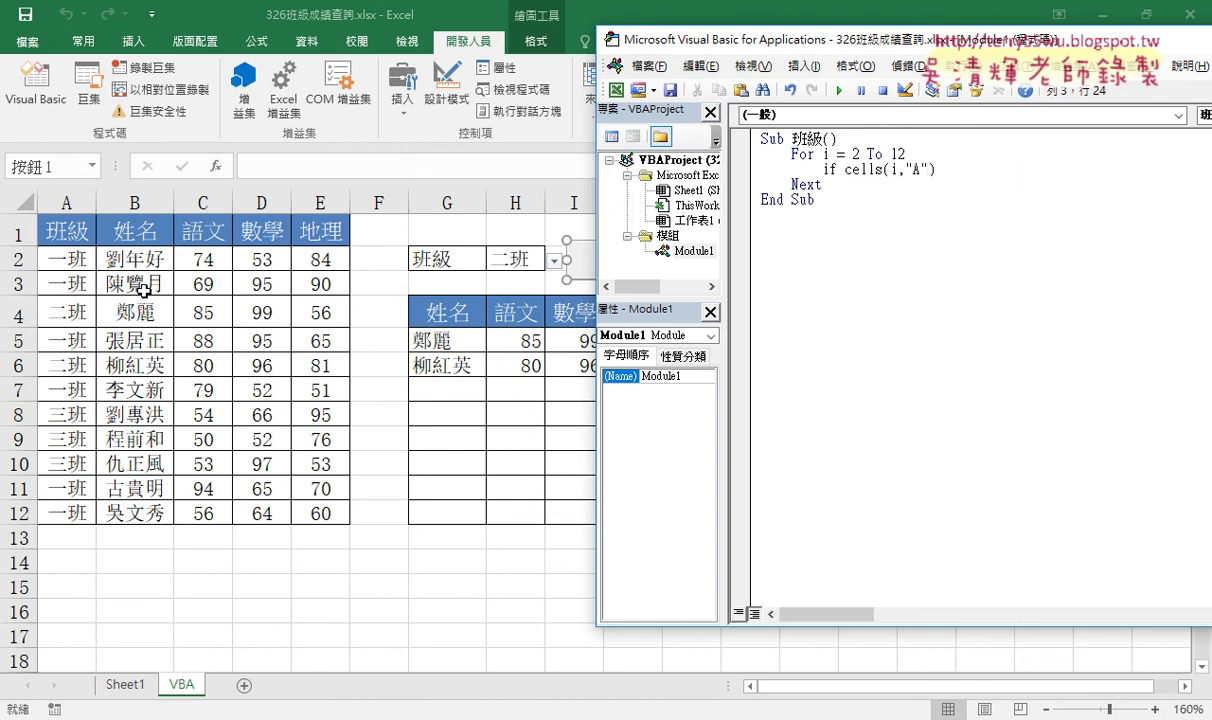
type("=")
type("ran")
type("ge(\"")
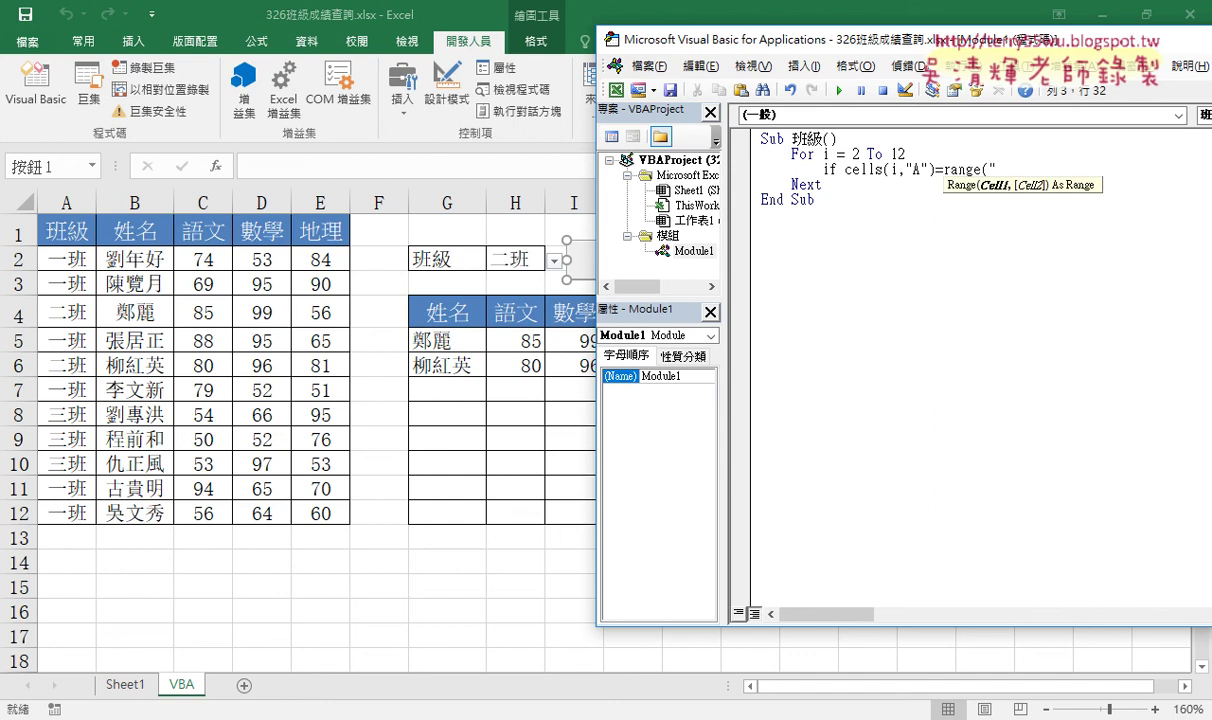
type("H2\") ")
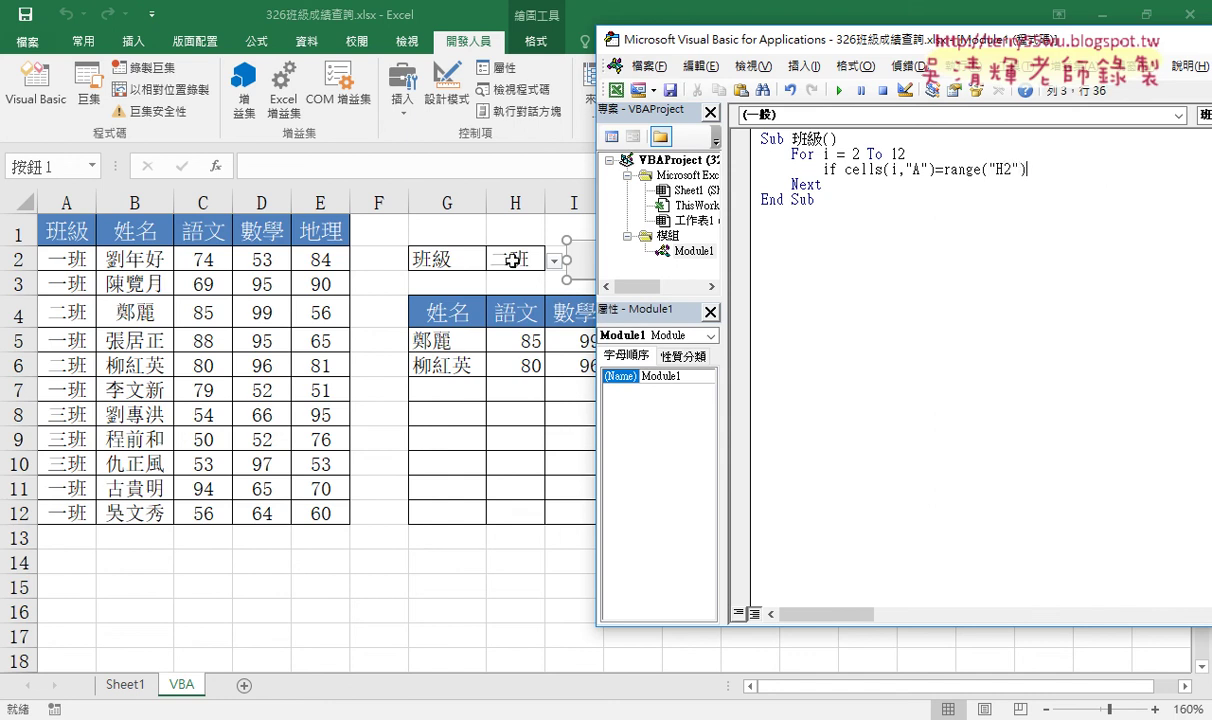
type("the")
type("n")
key("Return")
key("Return")
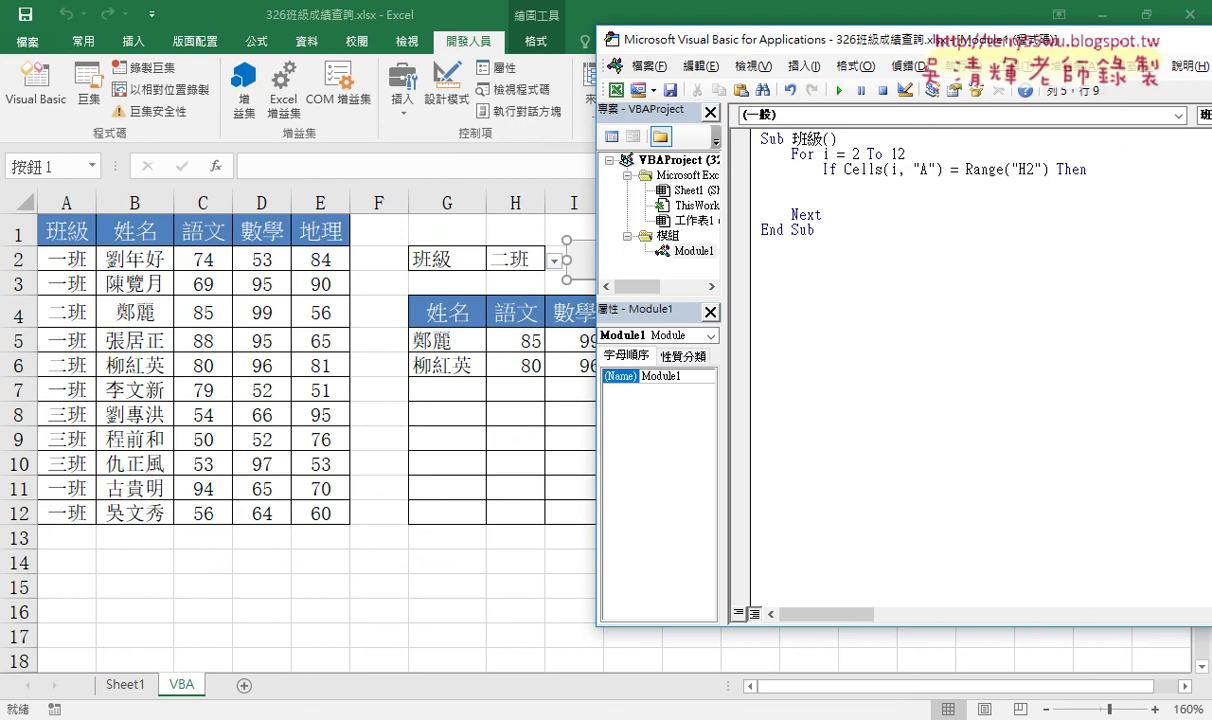
Close the block with End If, indent its blank middle line, and select old results G5:J6
type("enf")
key("BackSpace")
type("d i")
type("f")
key("Up")
left_click_drag(840, 169, 1031, 172)
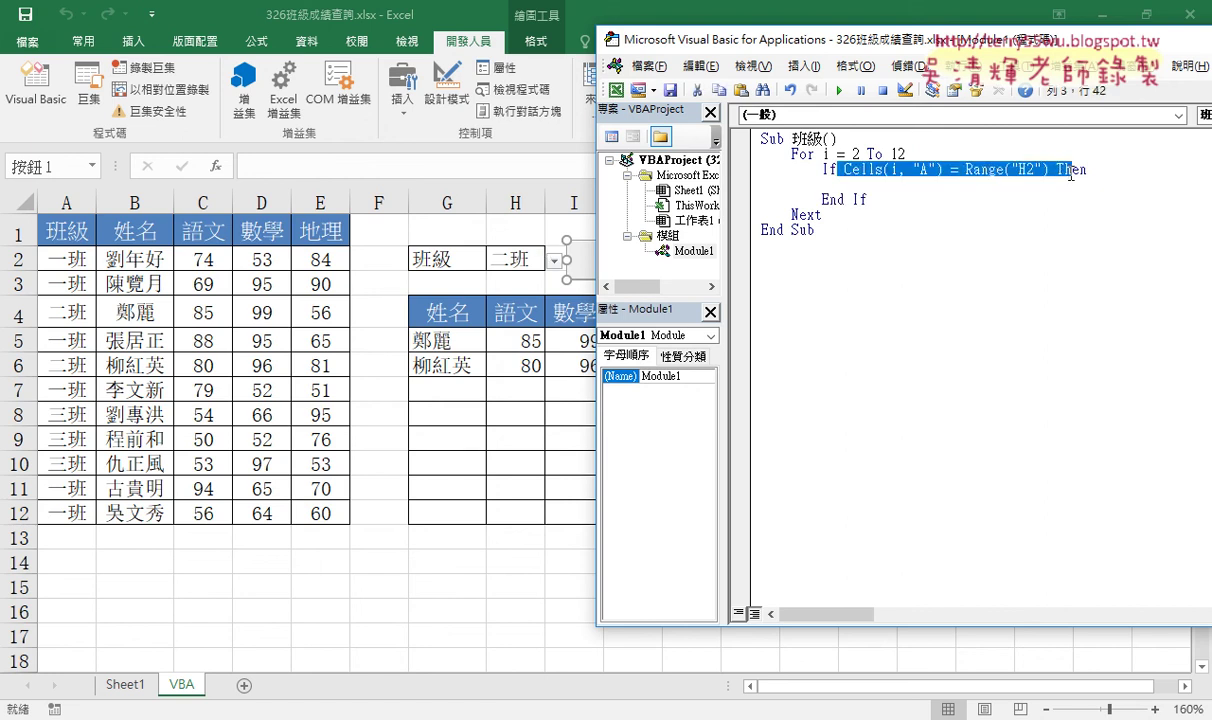
left_click(1022, 183)
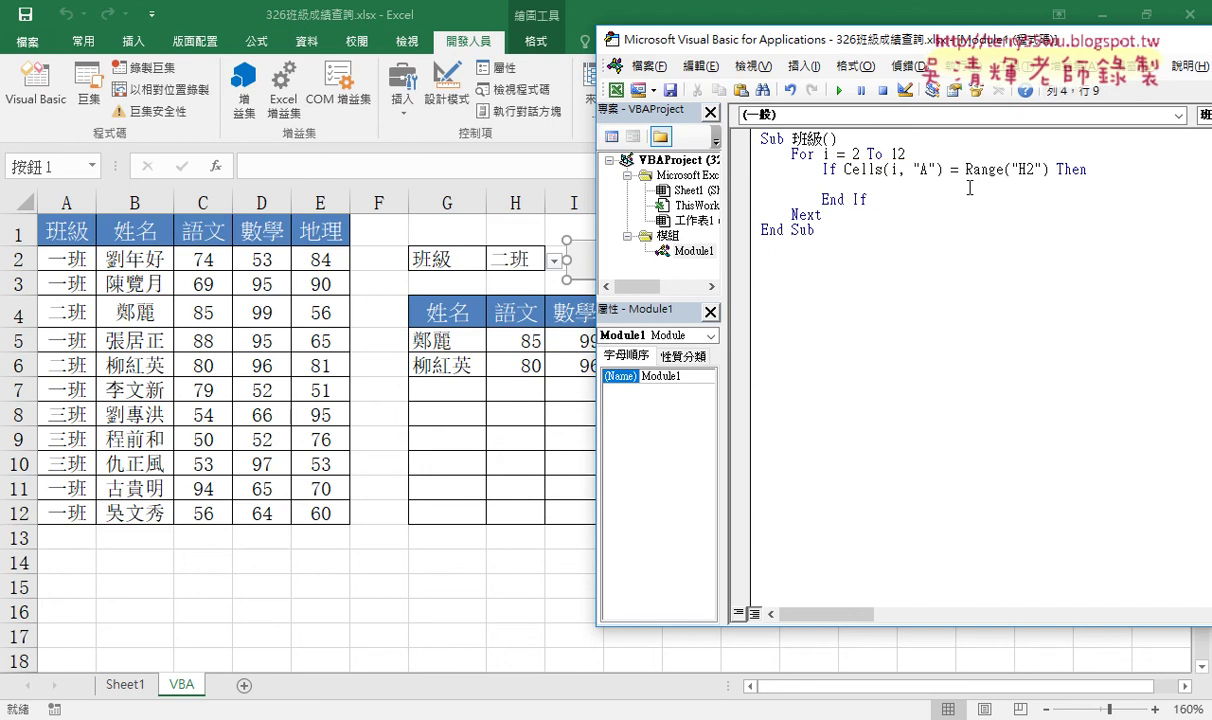
key("Tab")
left_click_drag(430, 340, 640, 364)
Clear the old results from G5:J6 and return to the 班級 macro code
key("Delete")
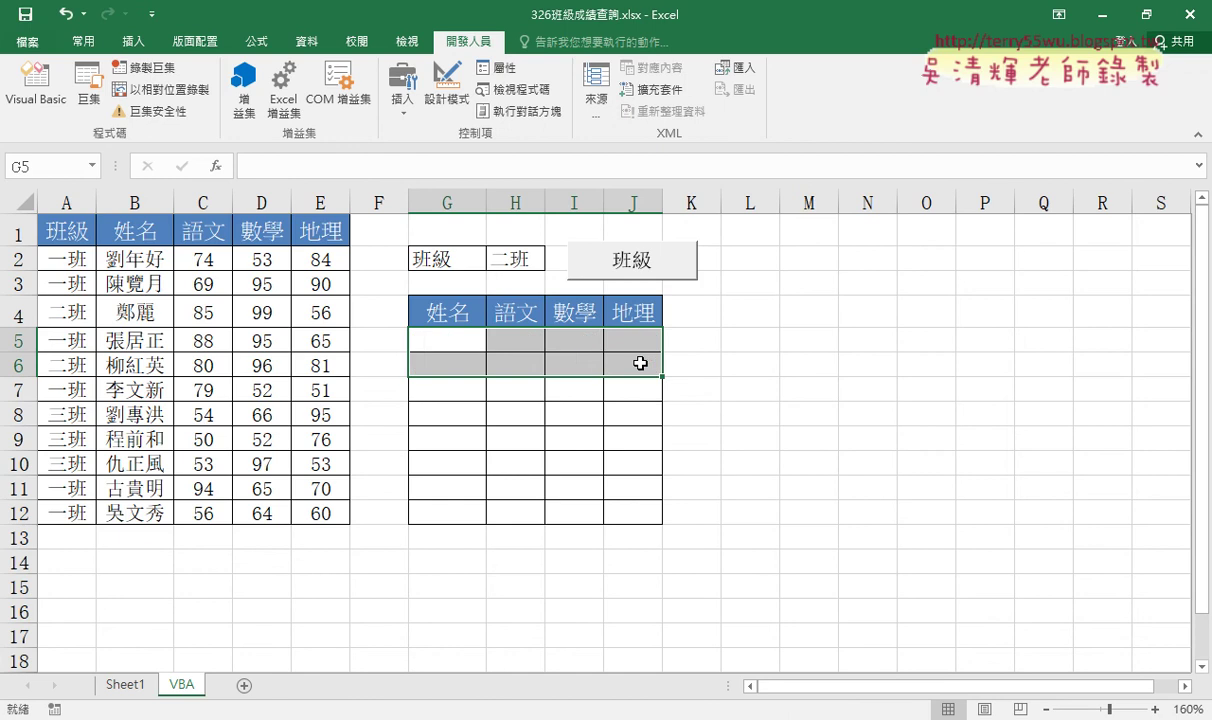
left_click(36, 85)
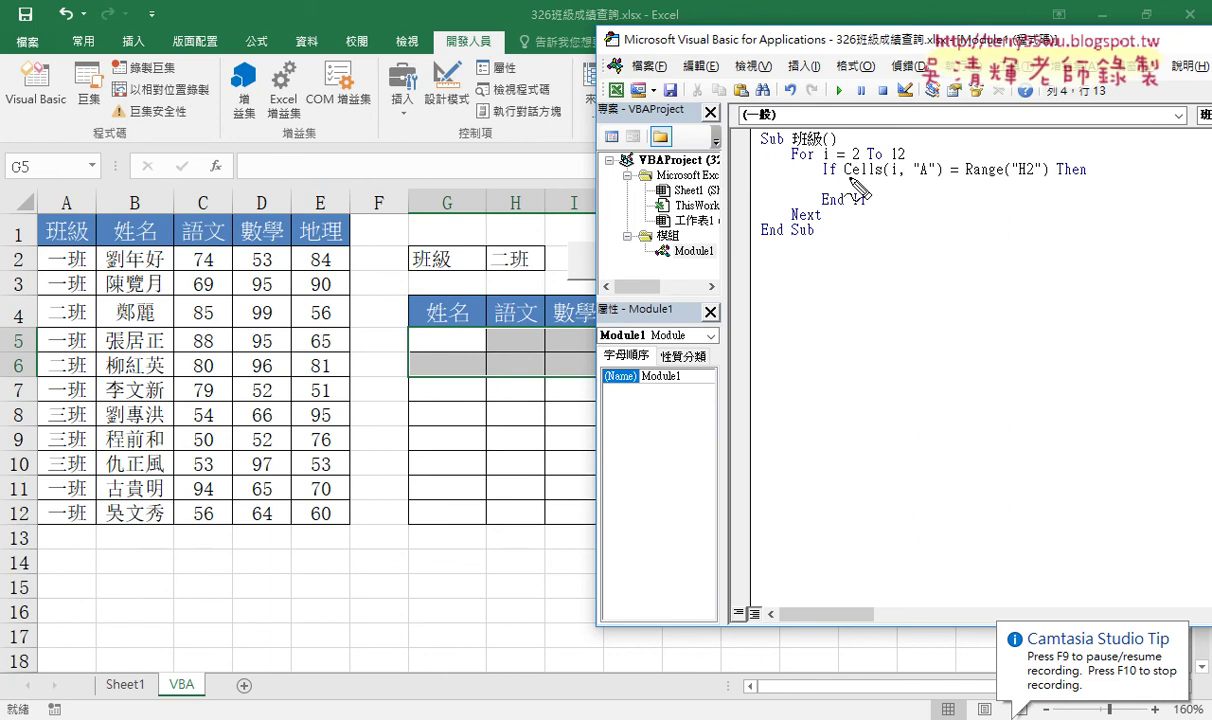
left_click_drag(846, 173, 905, 180)
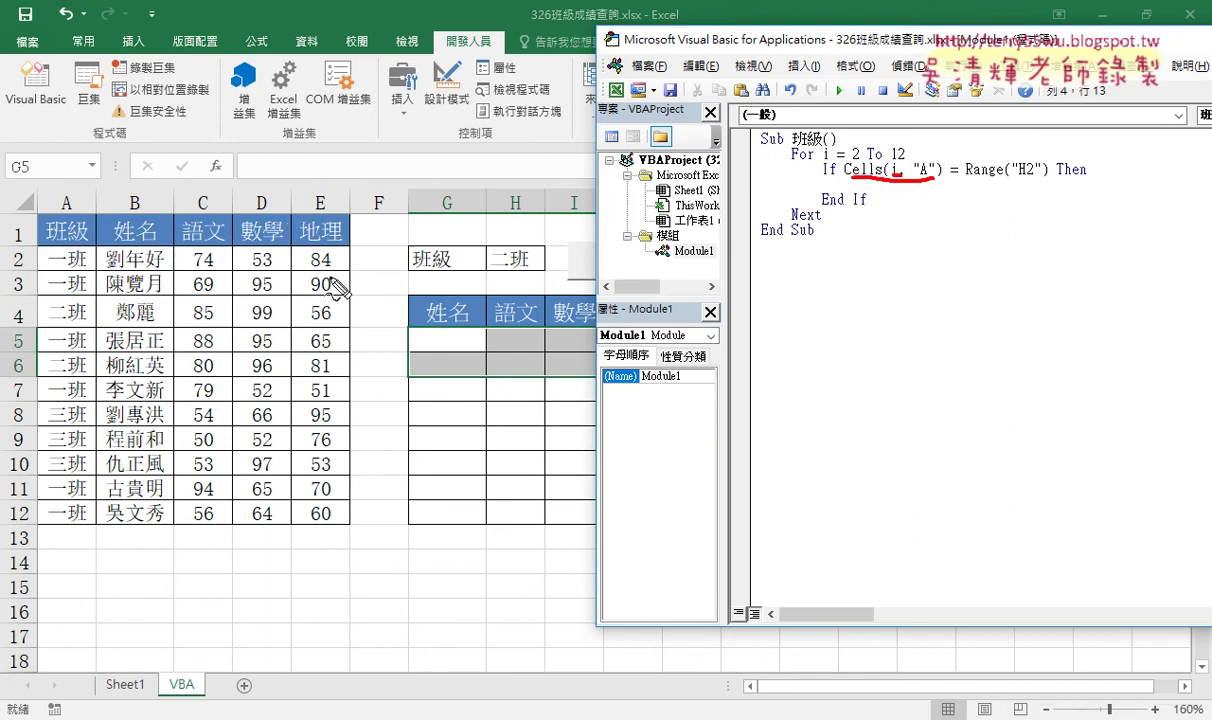
mouse_move(350, 268)
left_mouse_down()
mouse_move(100, 269)
mouse_move(355, 263)
mouse_move(420, 325)
mouse_move(615, 345)
left_mouse_up()
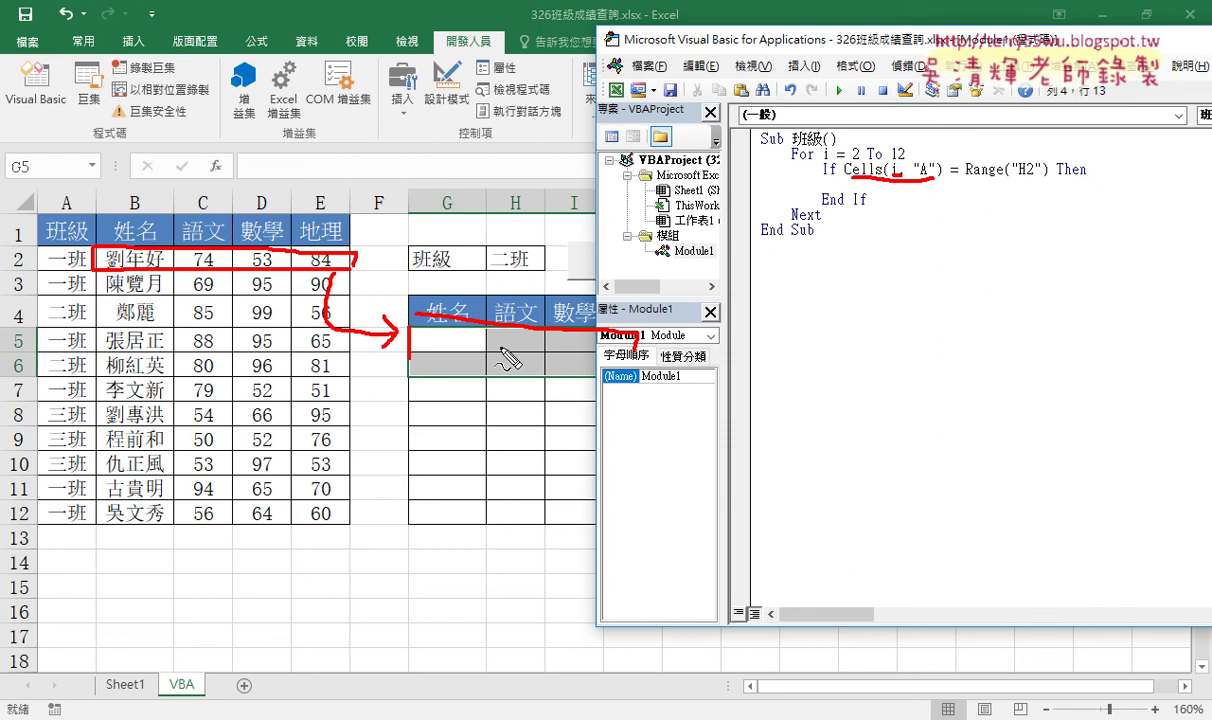
left_click_drag(412, 350, 625, 352)
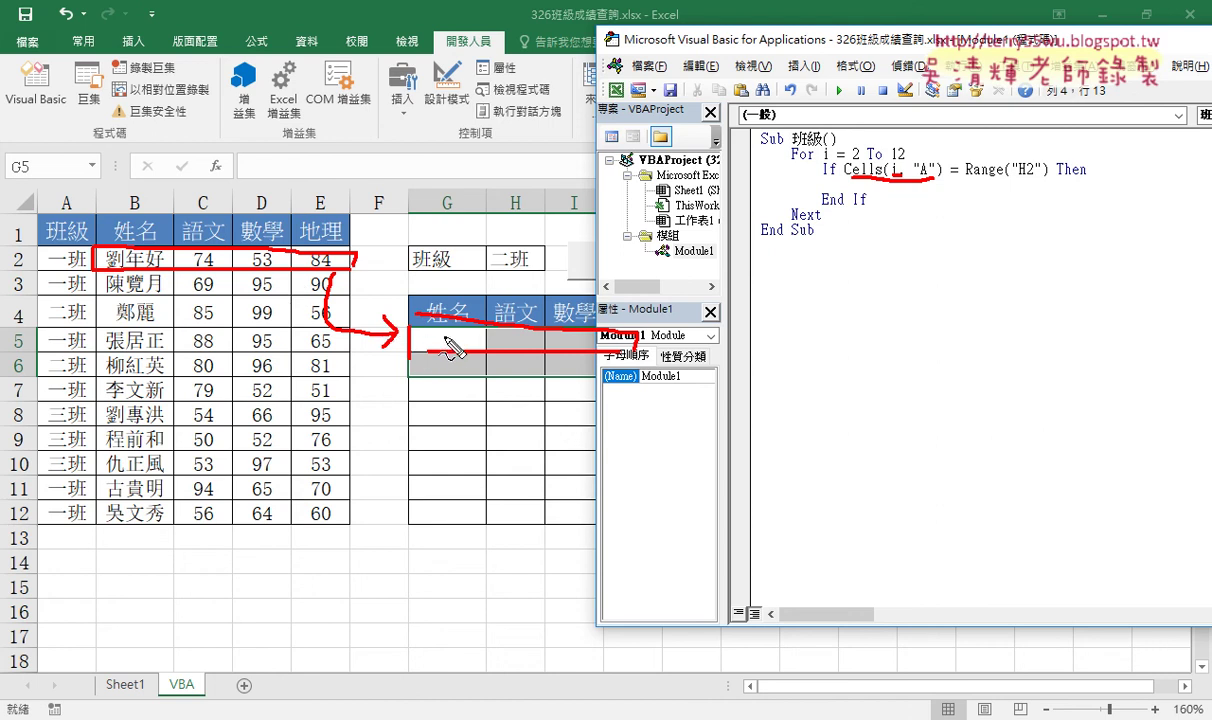
Insert a new line directly under Sub 班級() for the row counter k
left_click_drag(40, 332, 40, 356)
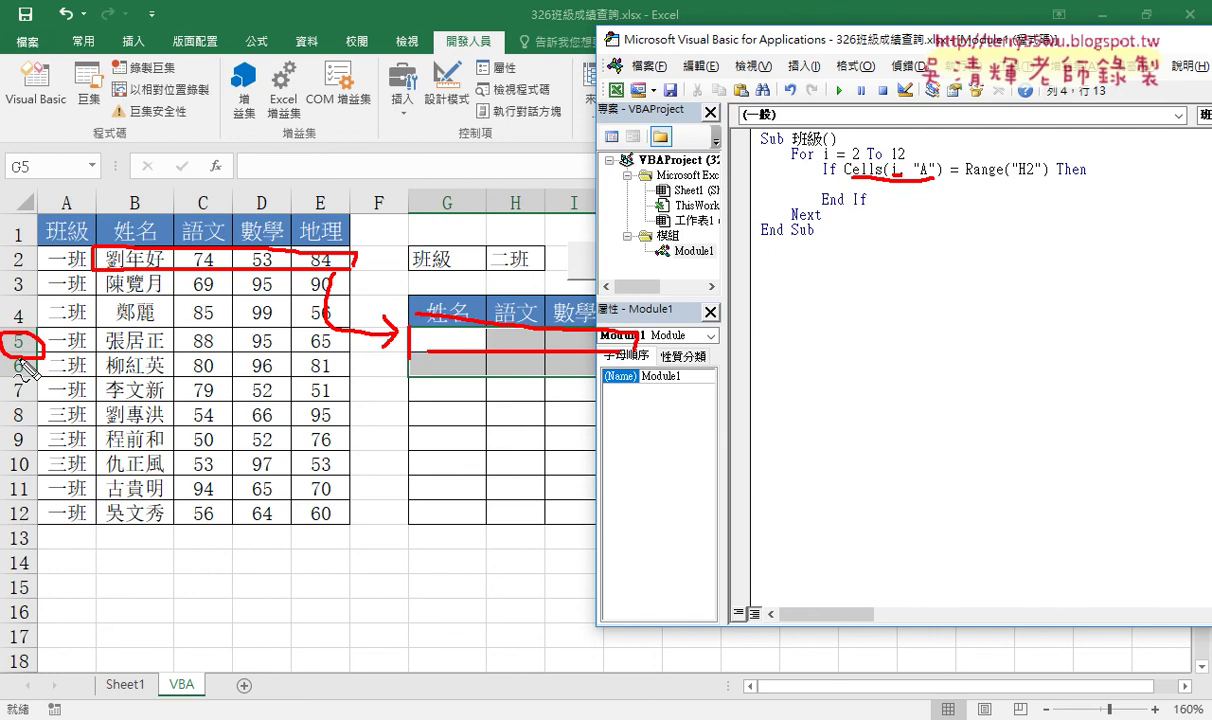
key("Escape")
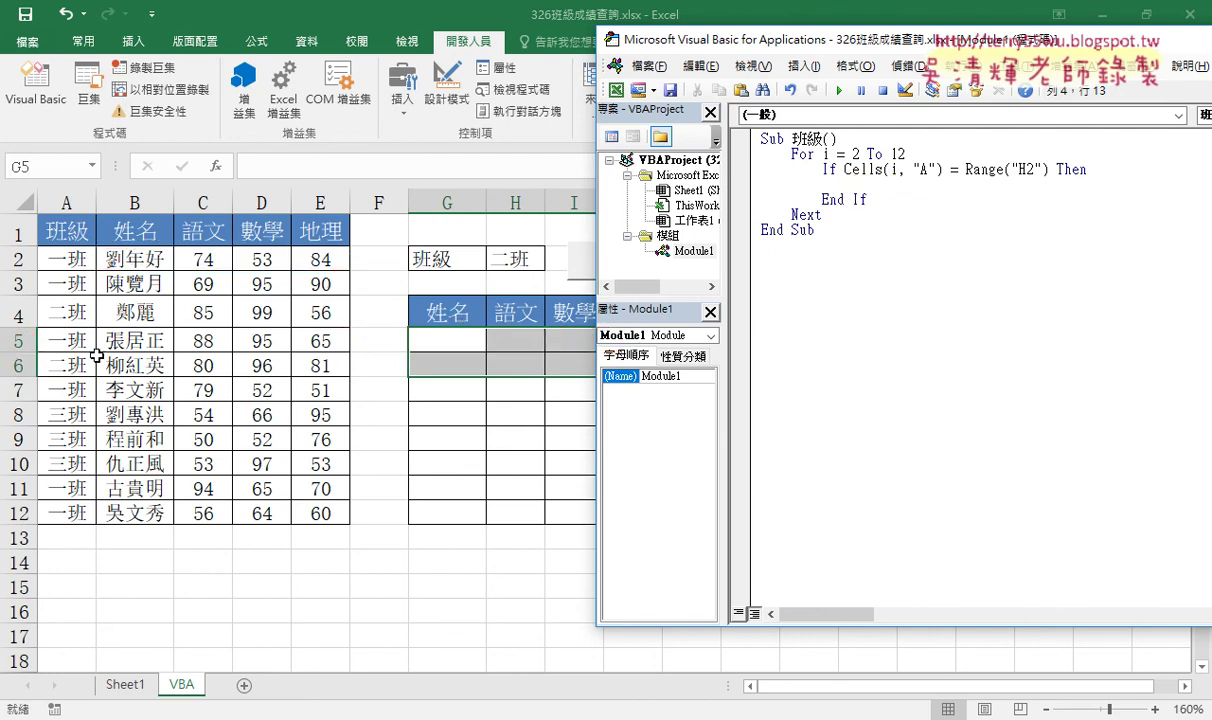
left_click(870, 140)
key("Return")
type("k")
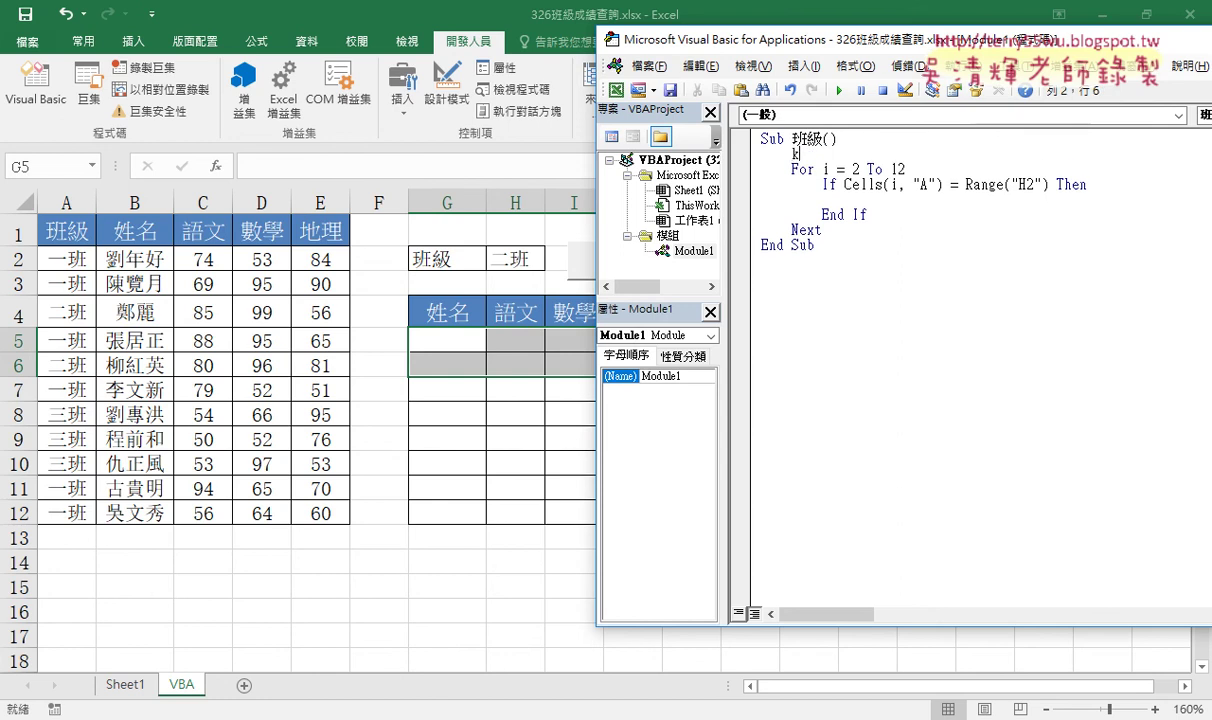
Set k = 5 and add Cells(k, "G") = Cells(i, "B") inside the If block
type("=5")
key("Down")
key("Tab")
type("ce")
type("lls")
type("(")
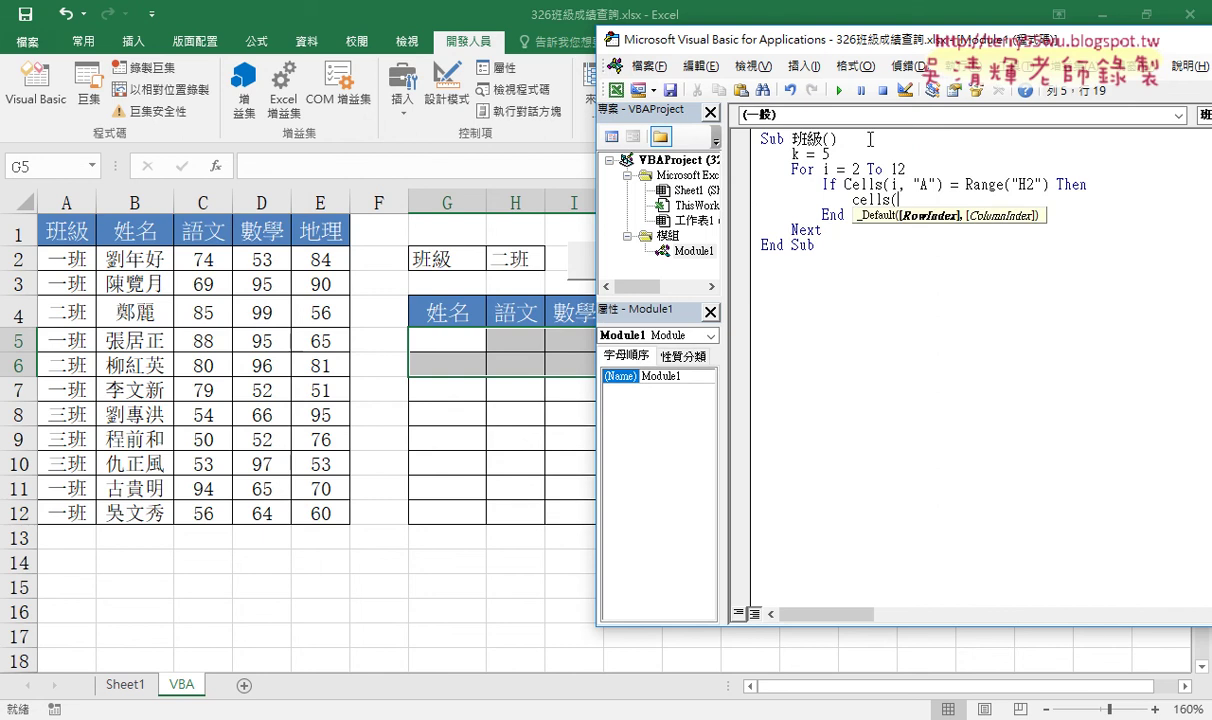
type("k,")
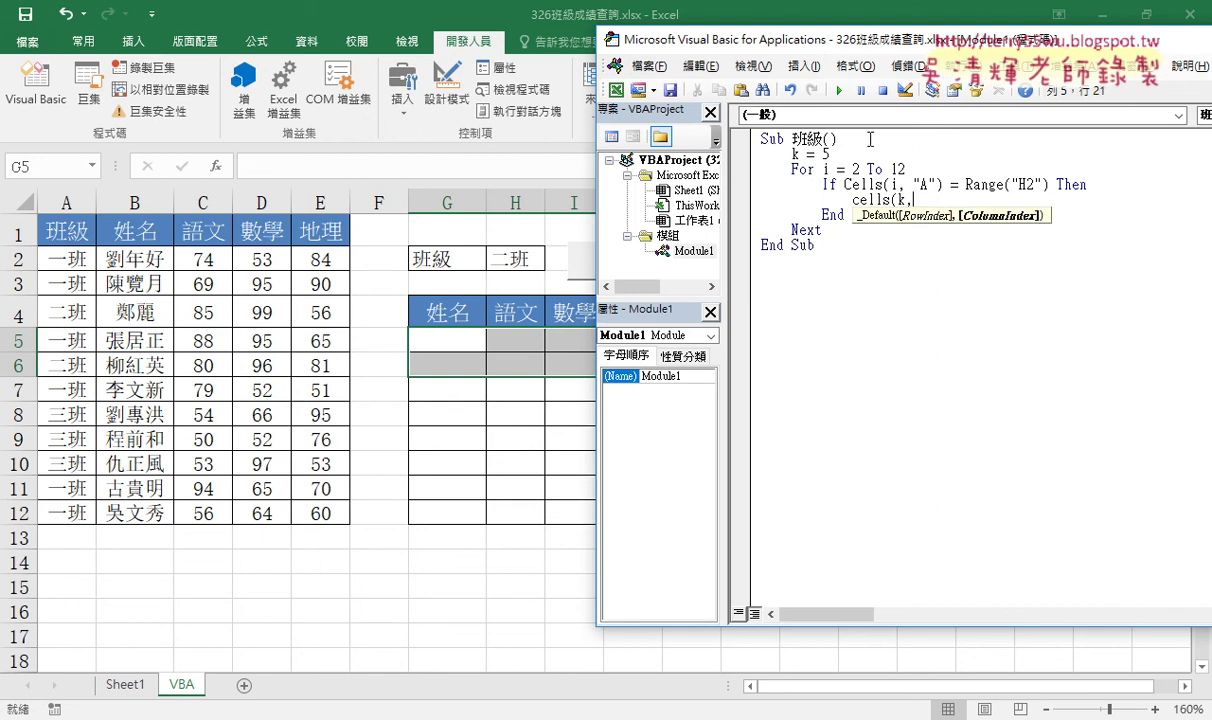
type("\"")
type("G")
type("\")")
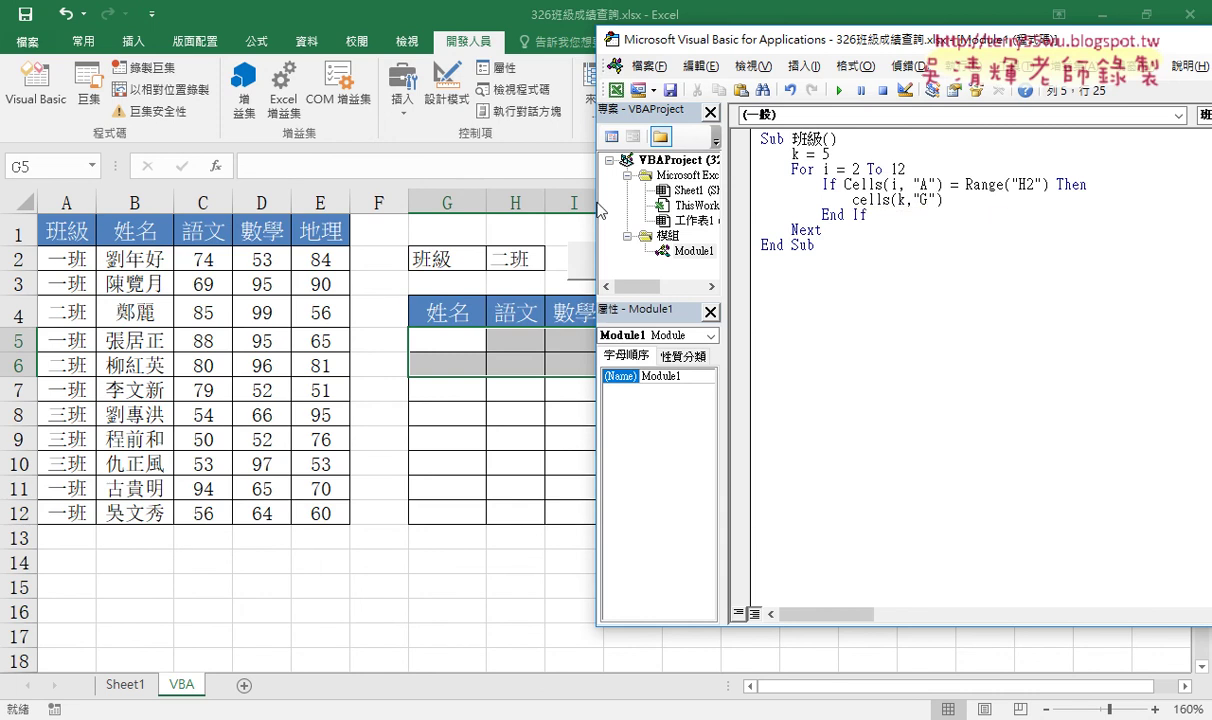
type("=")
left_click(946, 190)
left_click(583, 444)
mouse_move(943, 184)
left_mouse_down()
mouse_move(845, 184)
mouse_move(977, 205)
left_mouse_up()
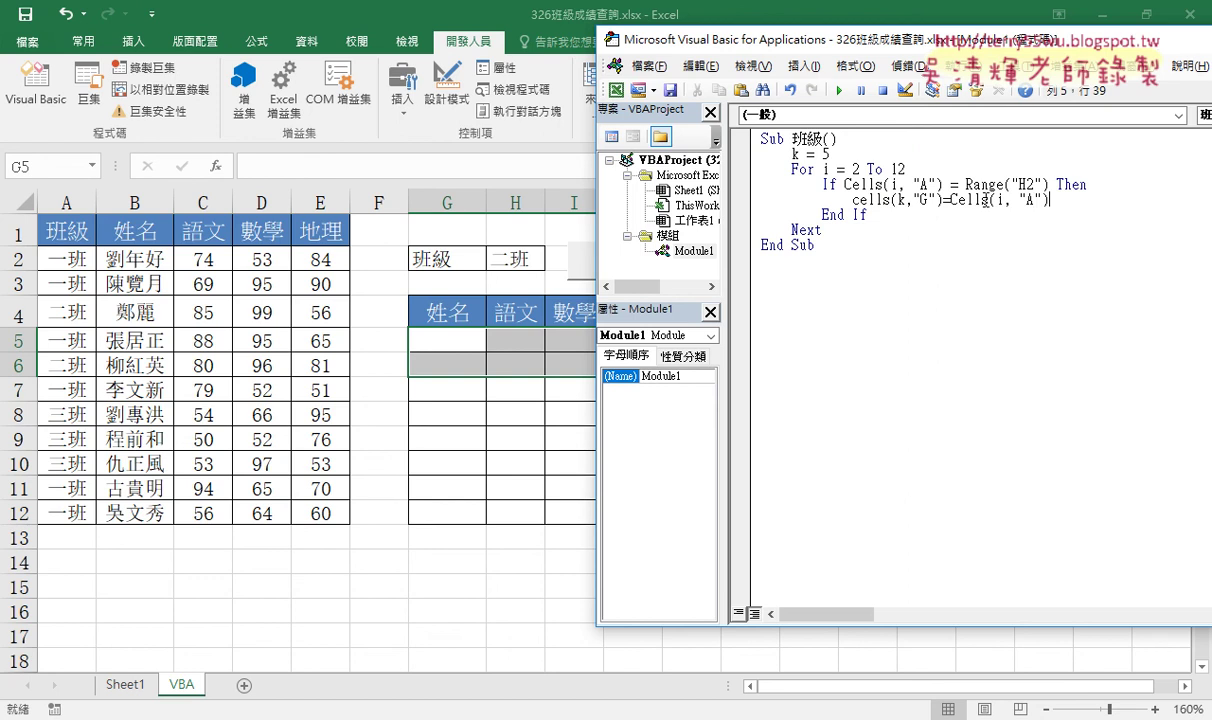
double_click(1027, 200)
type("B")
left_click(1030, 378)
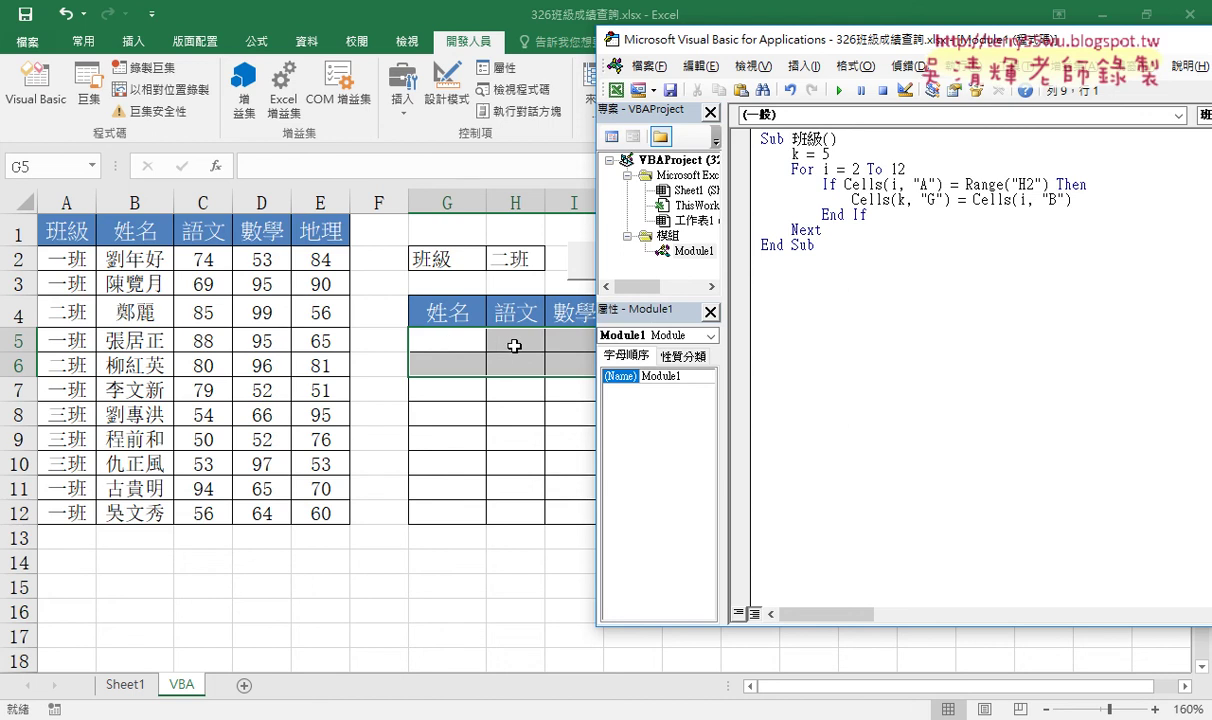
Copy the G-column assignment line and paste it three times below
left_click_drag(1073, 199, 851, 199)
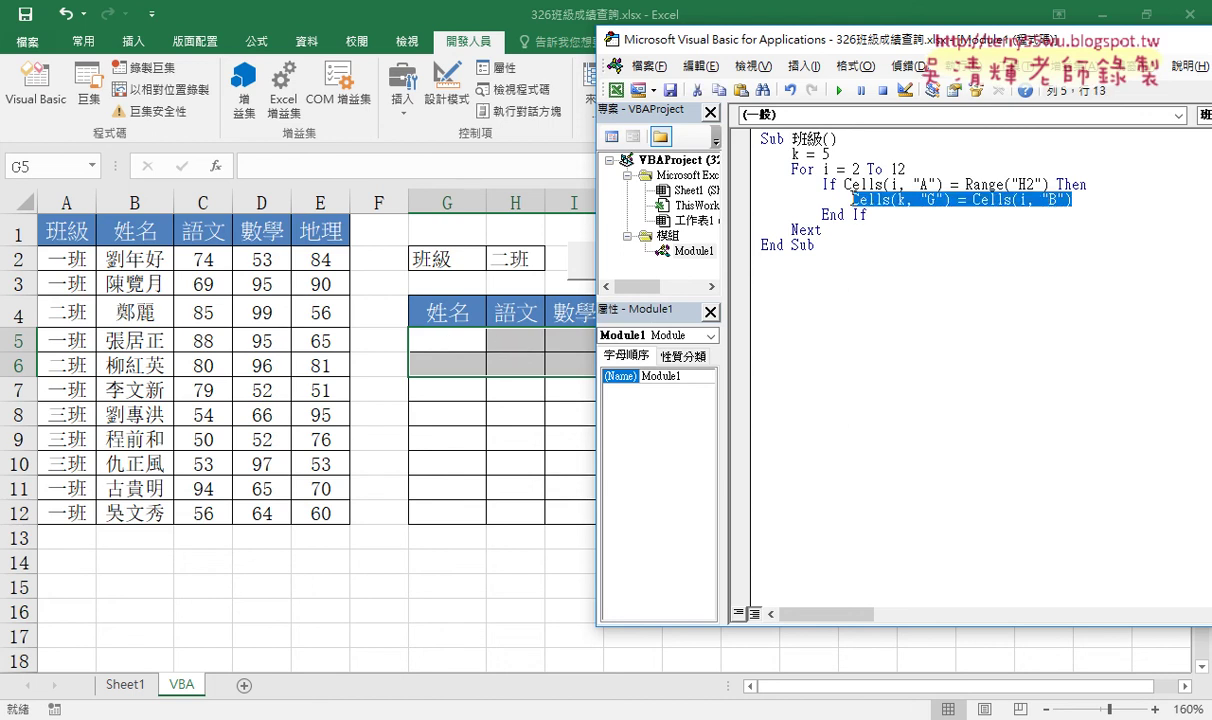
left_click(1076, 199)
key("Return")
type("Cells(k, \"G\") = Cells(i, \"B\")")
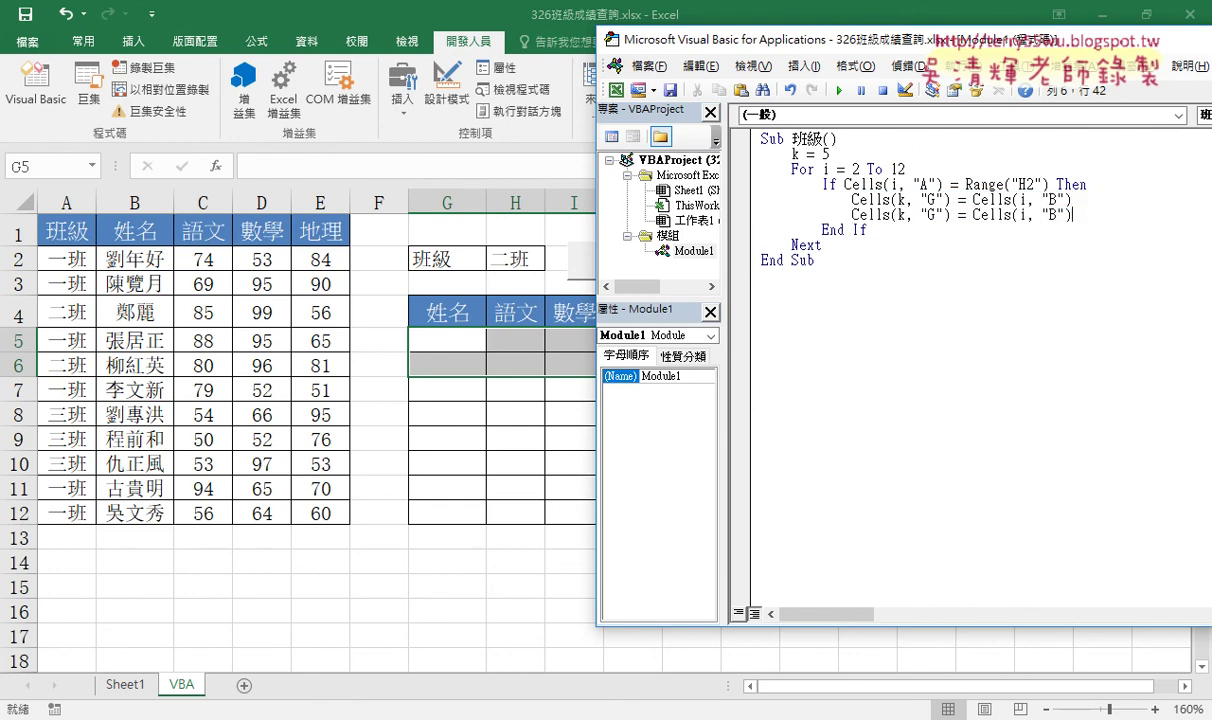
key("Return")
type("Cells(k, \"G\") = Cells(i, \"B\")")
key("Return")
type("Cells(k, \"G\") = Cells(i, \"B\")")
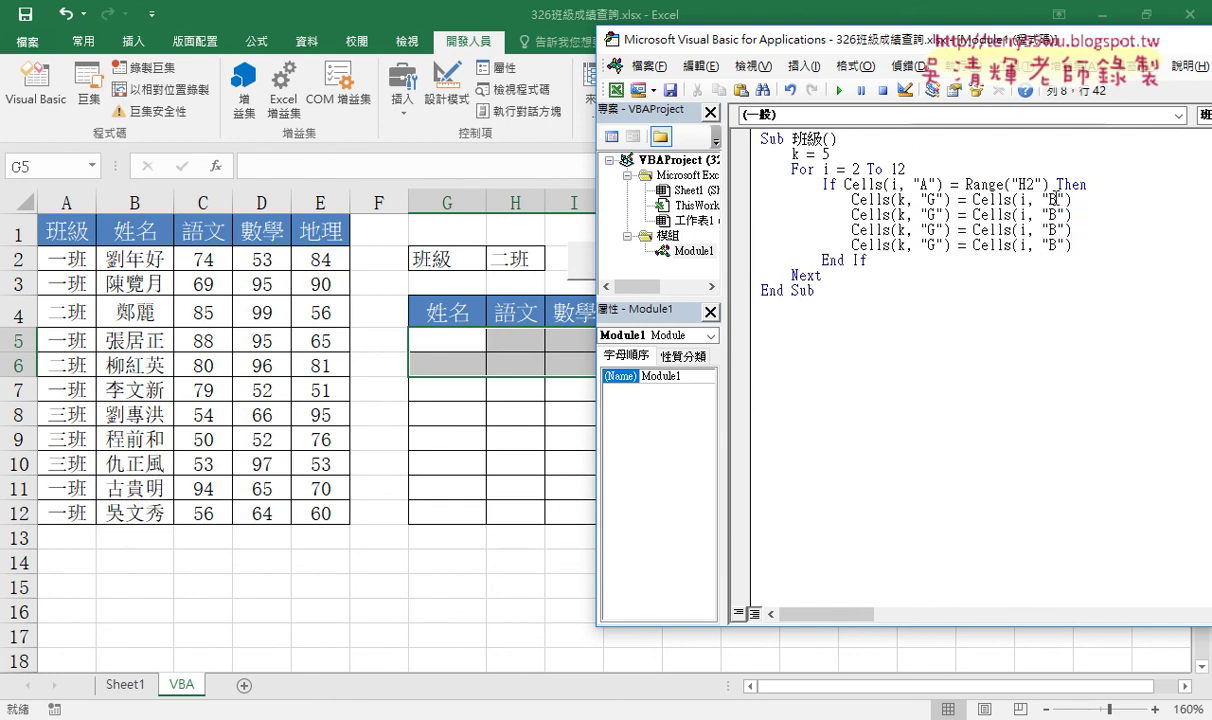
Edit the copies so columns C, D and E are written into H, I and J
double_click(883, 213)
type("H")
double_click(885, 229)
type("I")
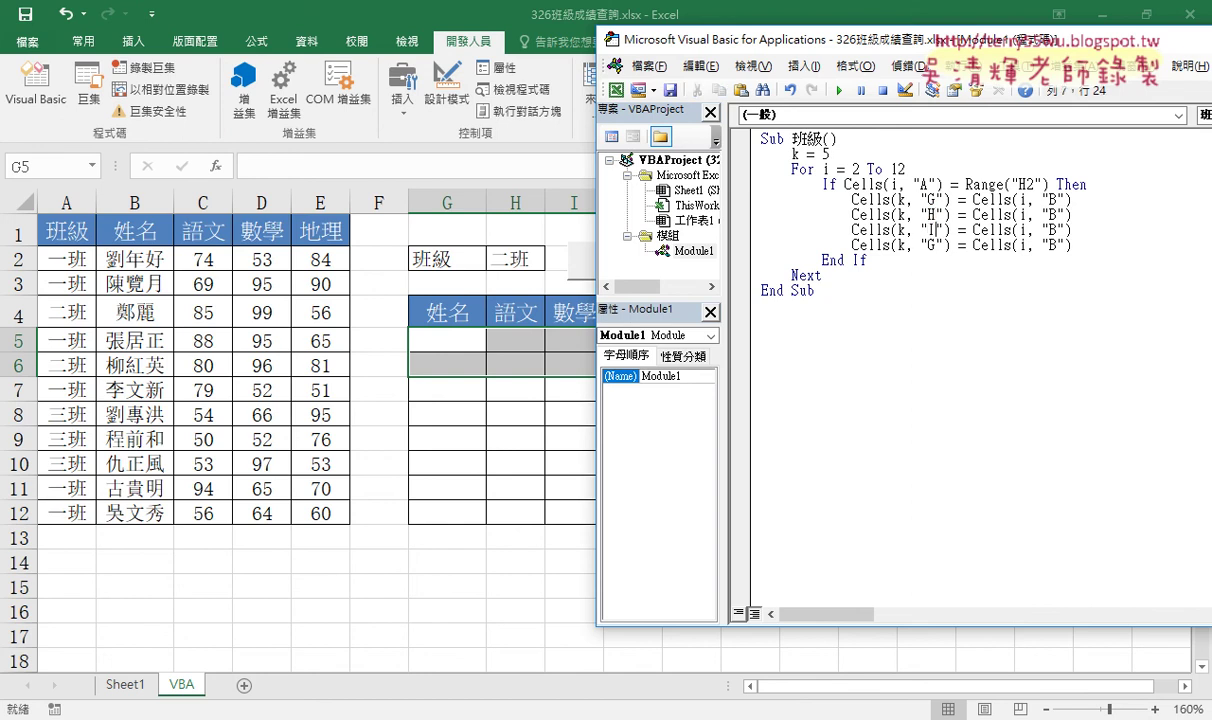
double_click(932, 244)
type("J")
double_click(1052, 213)
type("C")
left_click(1053, 229)
key("BackSpace")
type("D")
double_click(1052, 244)
type("E")
left_click(1095, 319)
Add k = k + 1 after the J-column assignment to advance the output row
left_click_drag(1048, 184, 845, 184)
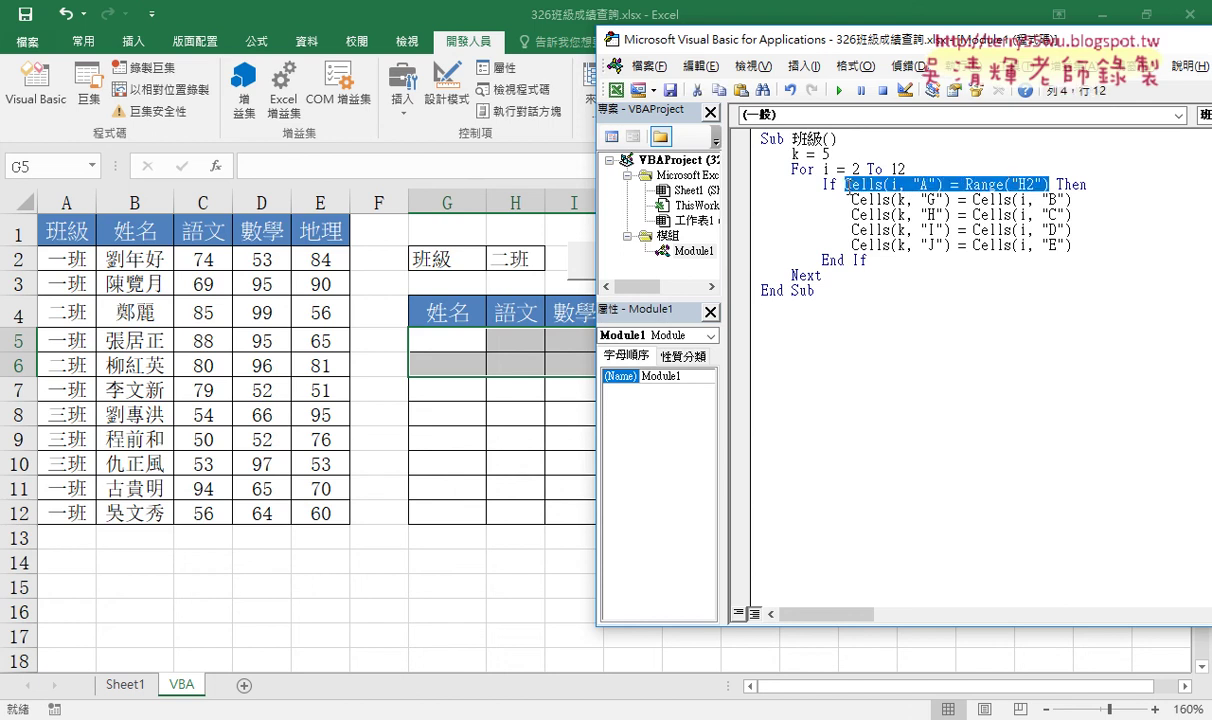
left_click(1103, 245)
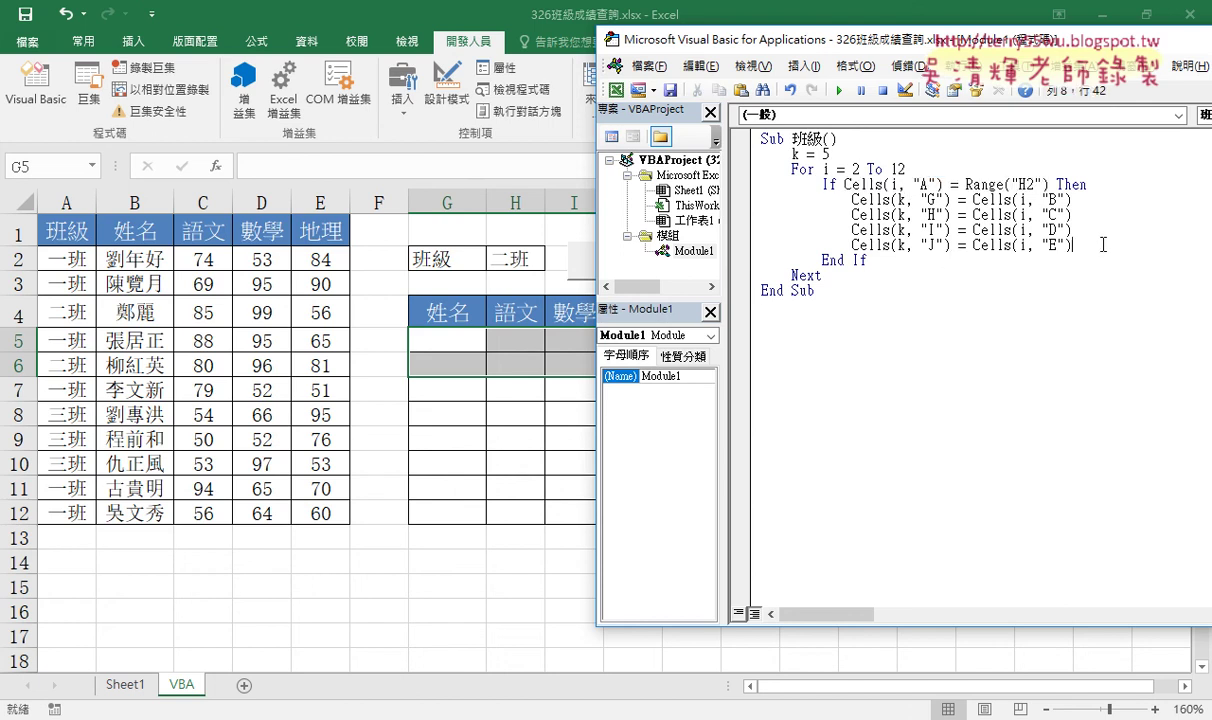
key("Return")
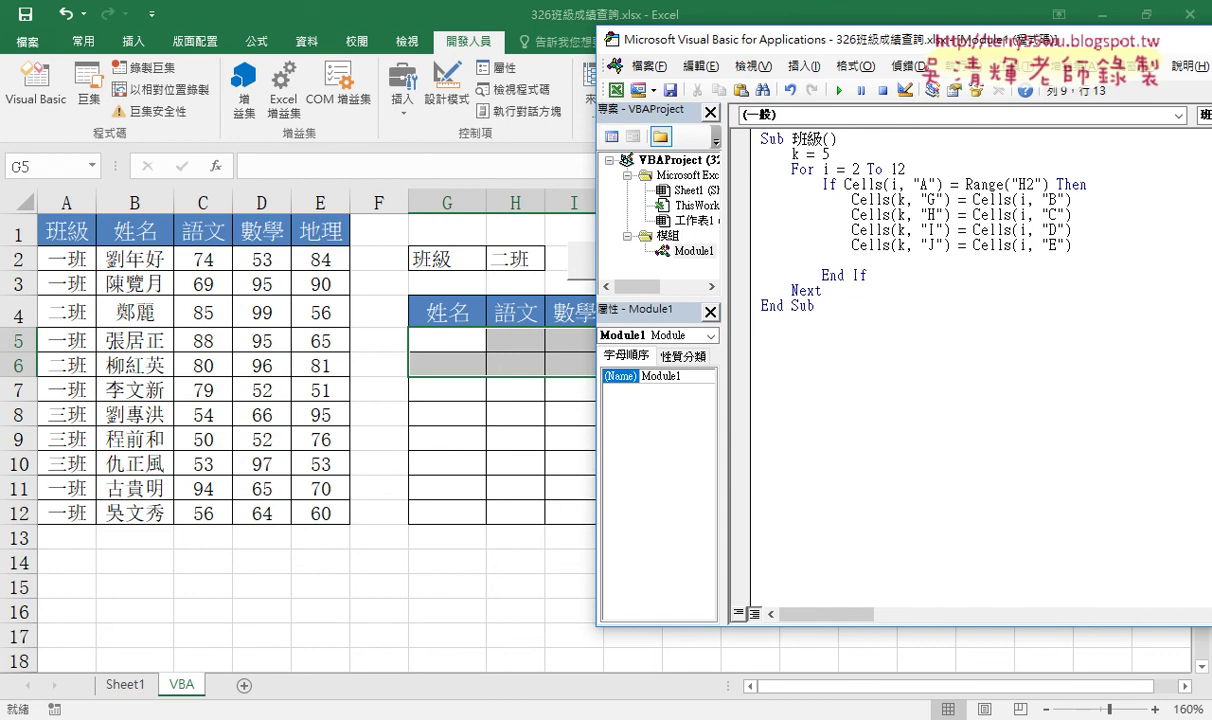
type("k=k")
type("+1")
left_click(985, 299)
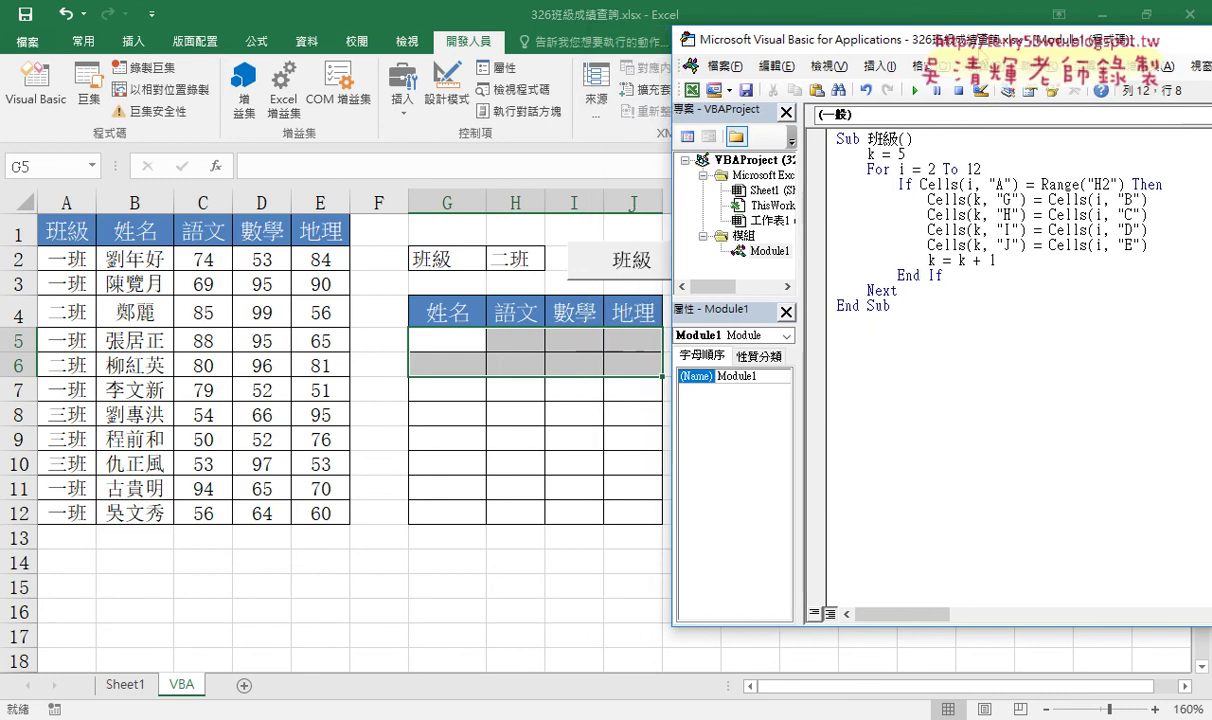
Review the For loop, the Cells(i, "B") source and the k = k + 1 counter lines
left_click_drag(904, 52, 973, 55)
left_click(993, 264)
left_click_drag(993, 264, 810, 264)
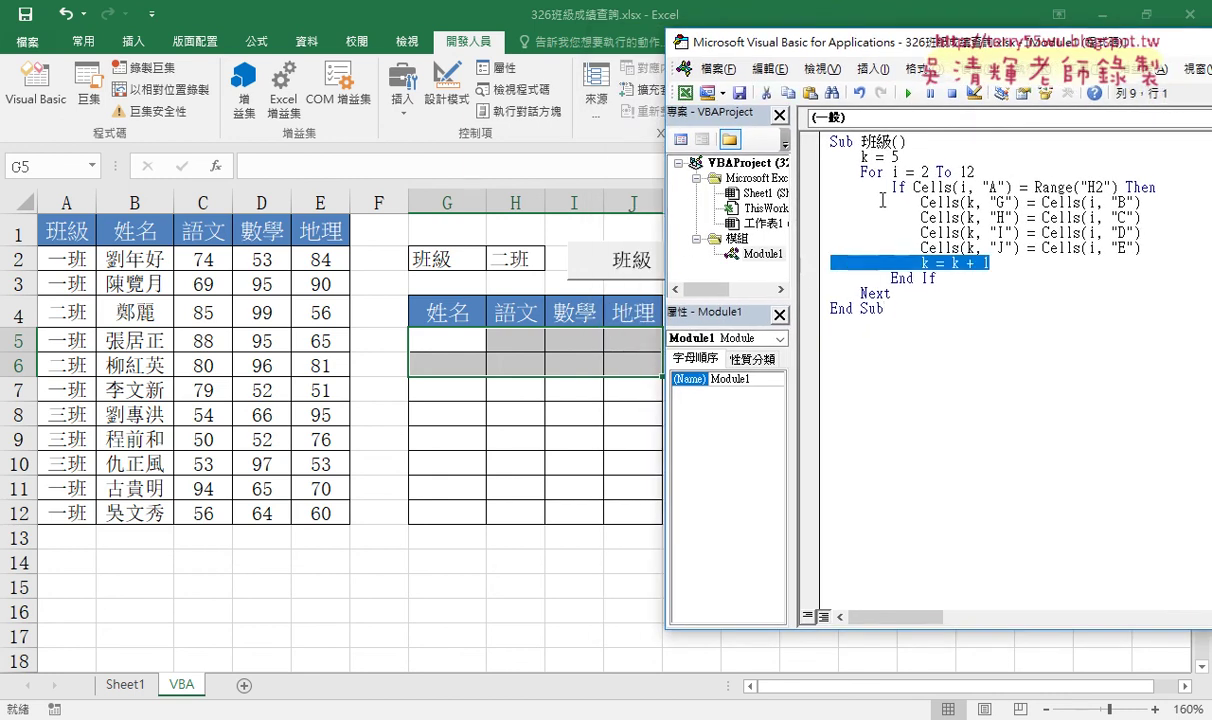
left_click_drag(868, 172, 1117, 187)
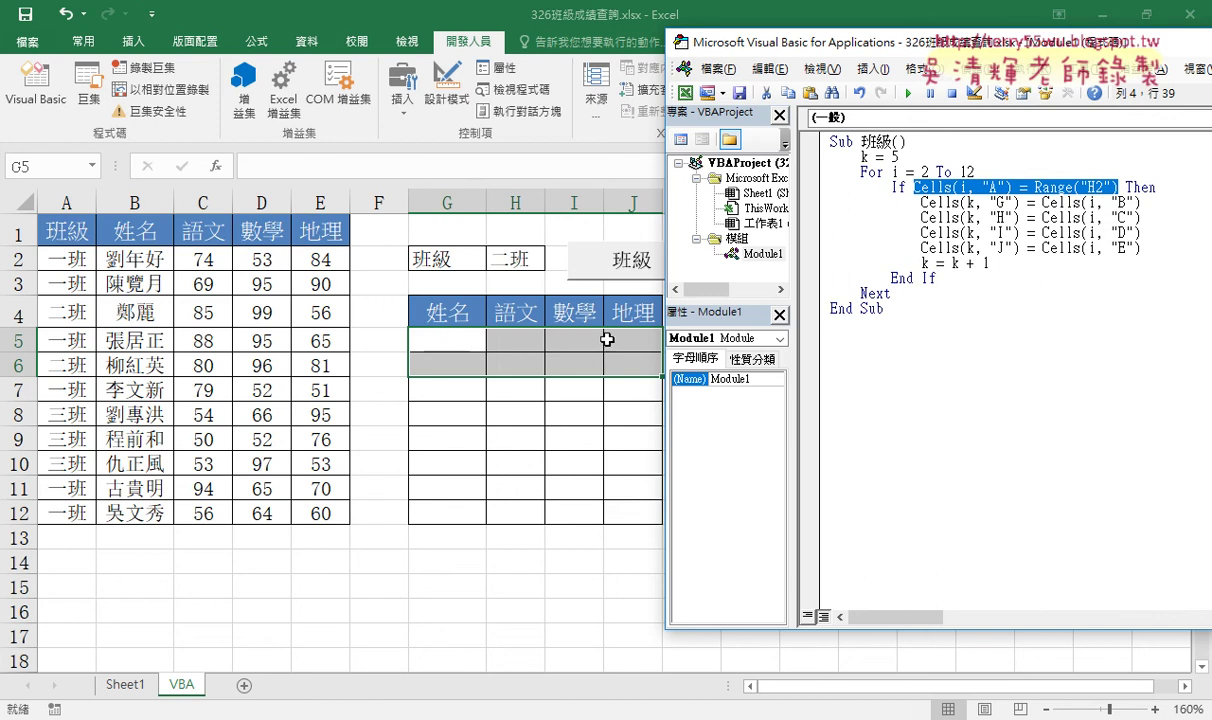
left_click_drag(1141, 203, 1043, 203)
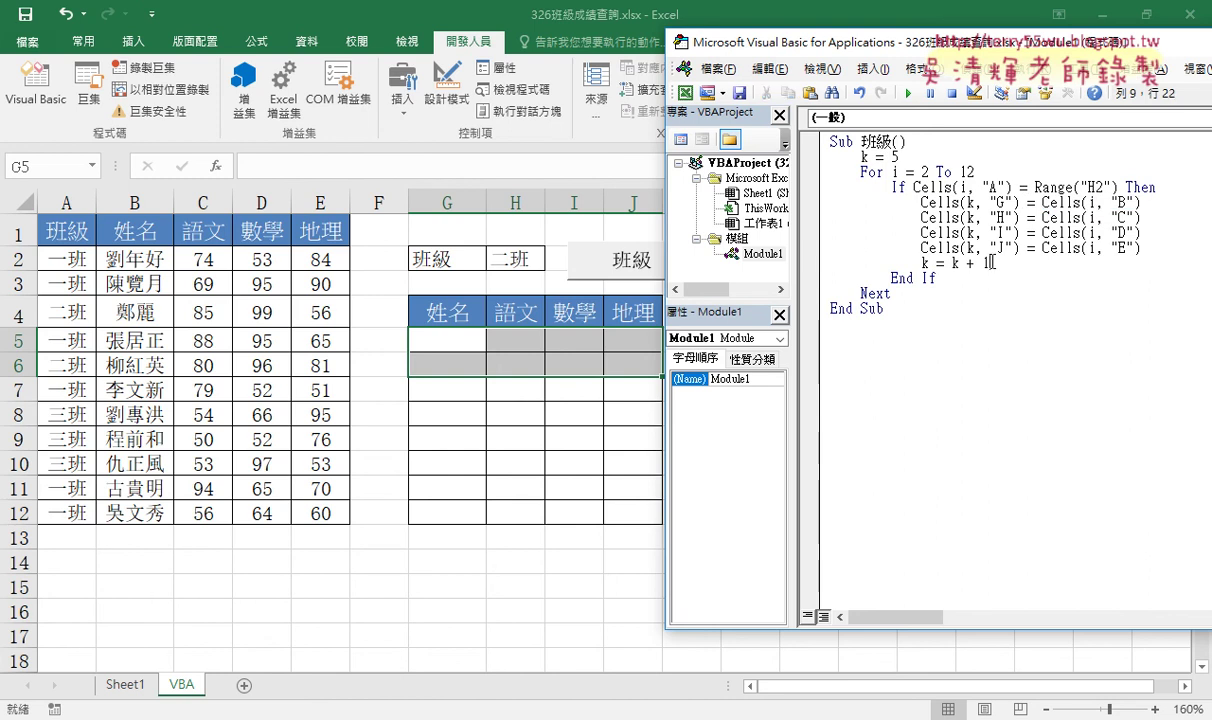
left_click_drag(991, 263, 921, 263)
Choose 一班 in H2's dropdown and run the 班級 lookup
left_click(990, 231)
left_click(520, 256)
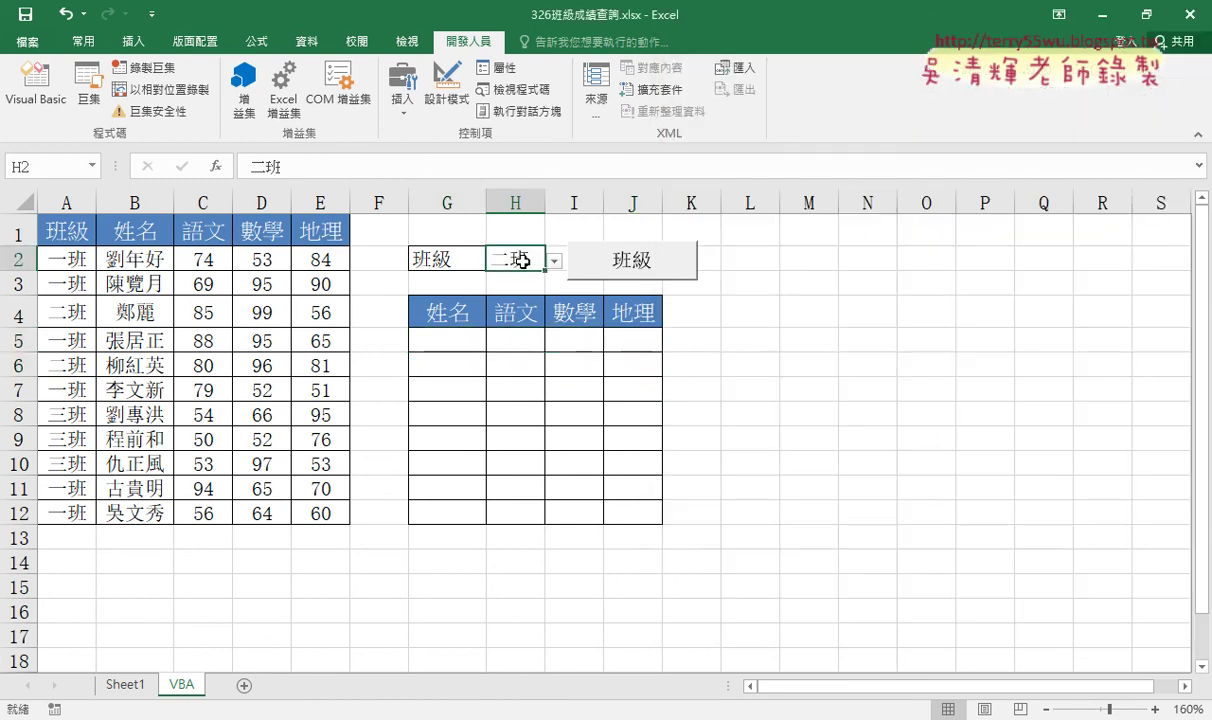
left_click(553, 261)
left_click(470, 282)
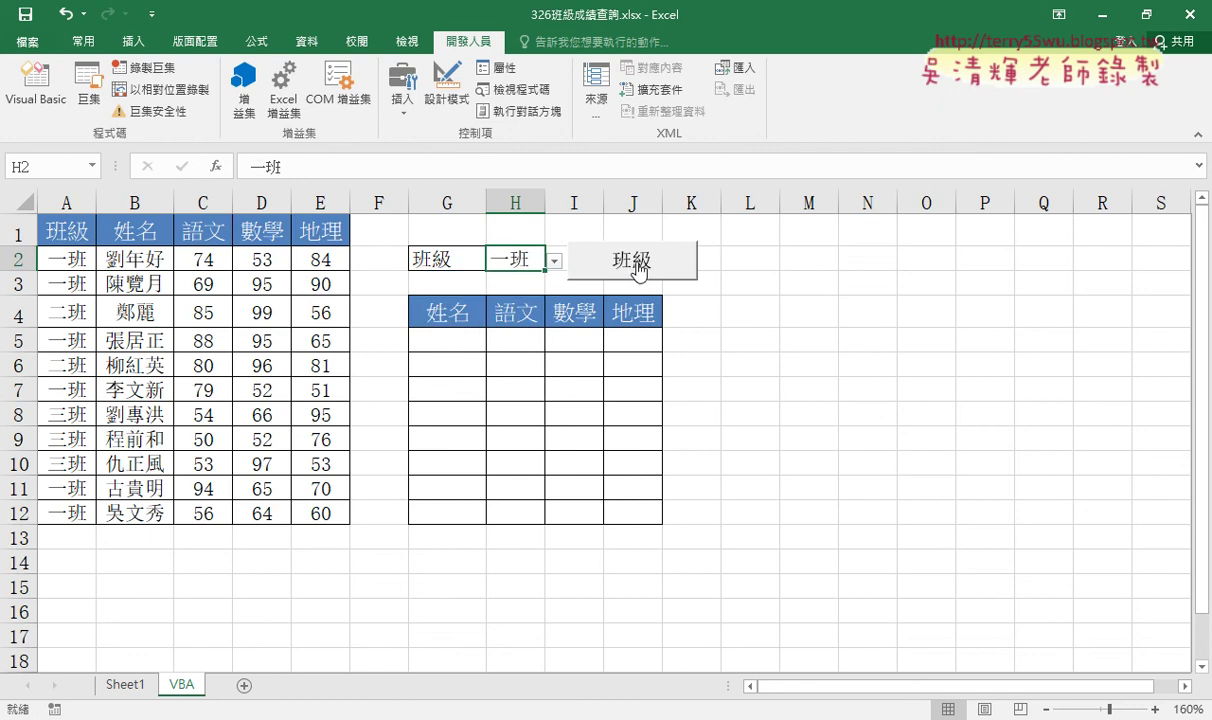
left_click(638, 268)
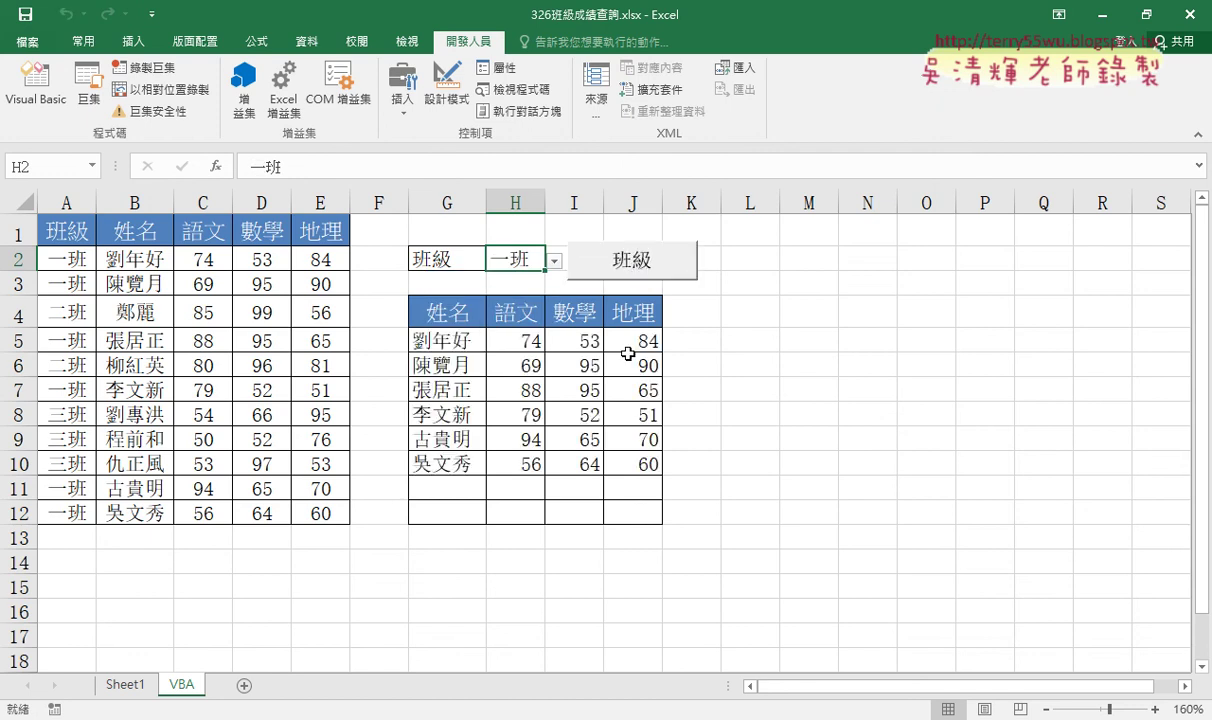
Choose 二班 and run the lookup again, revealing leftover 一班 rows beneath
left_click(553, 261)
left_click(531, 305)
left_click(643, 268)
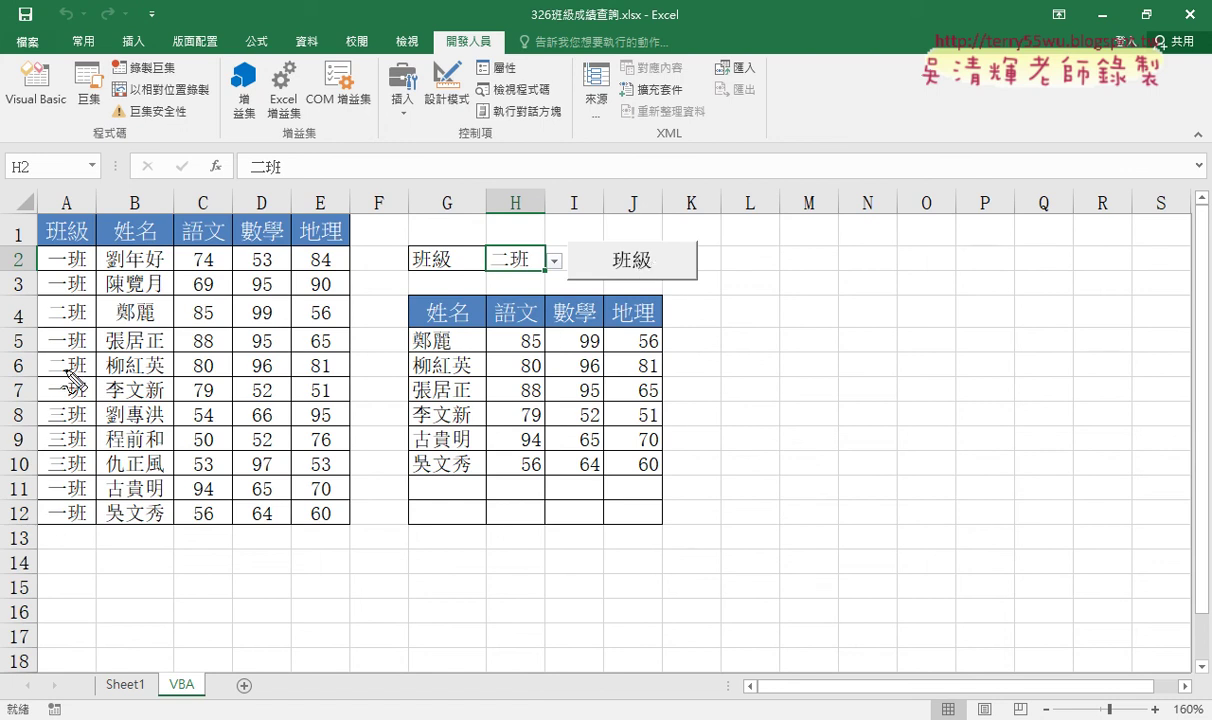
mouse_move(398, 330)
left_mouse_down()
mouse_move(402, 370)
mouse_move(592, 373)
mouse_move(398, 381)
left_mouse_up()
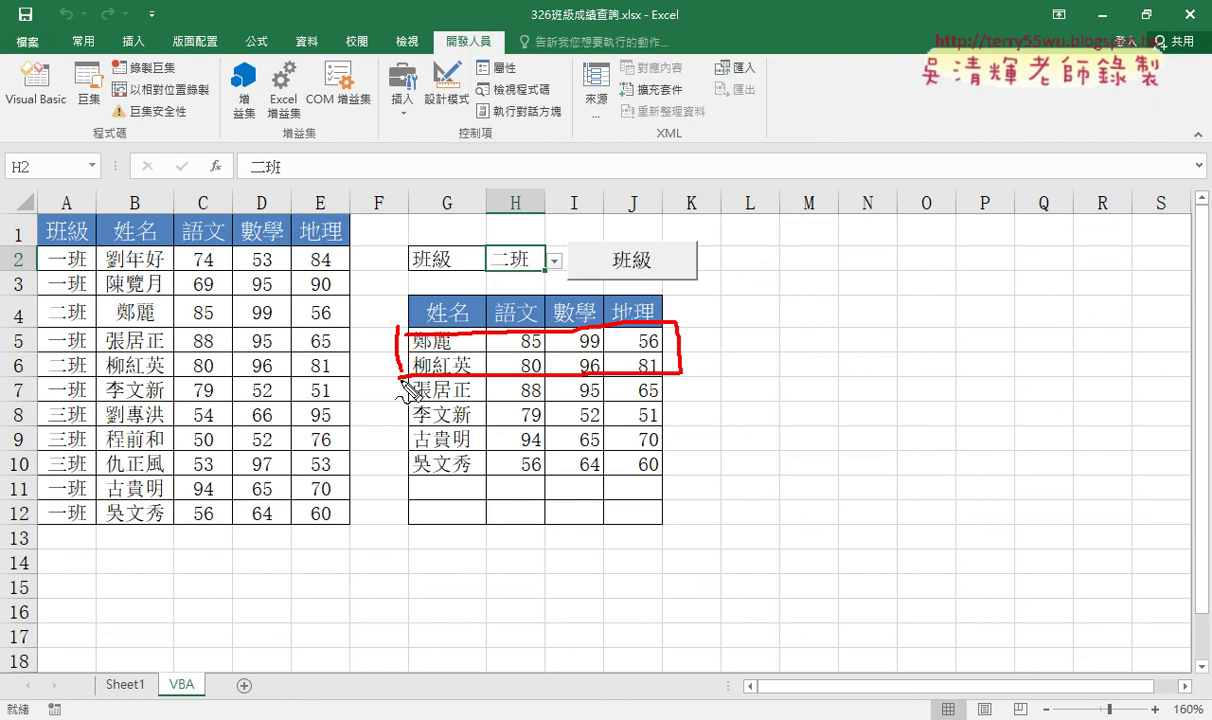
key("Escape")
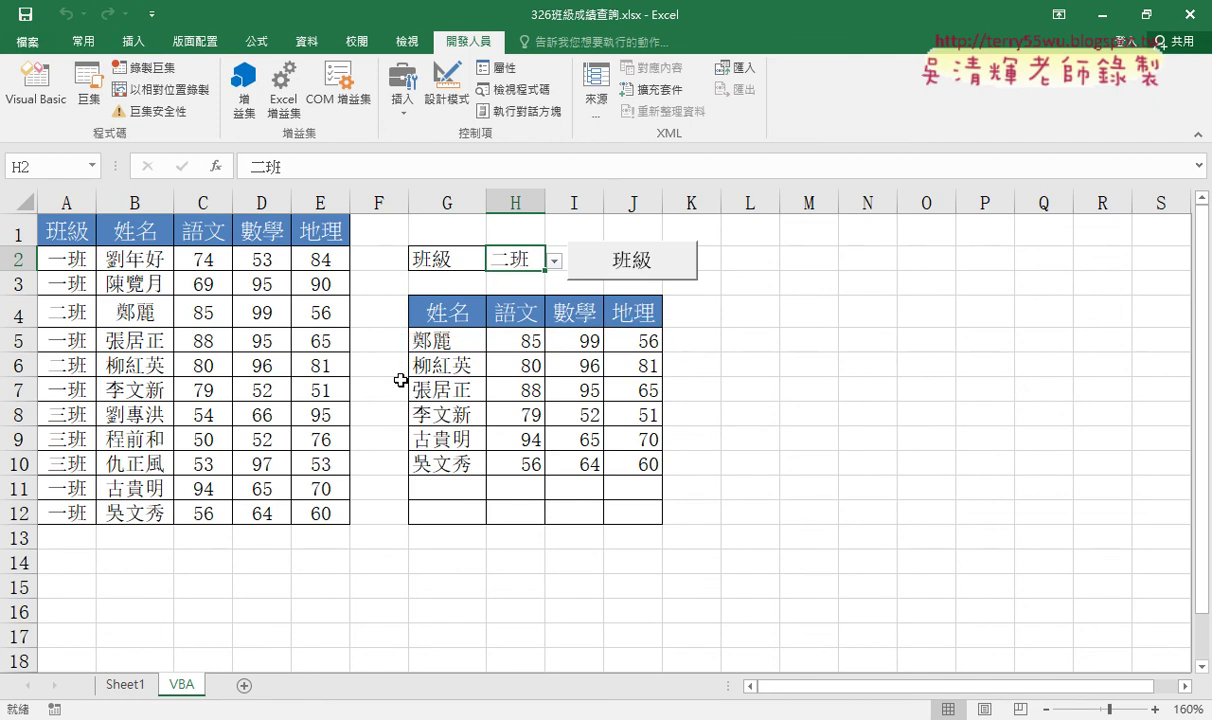
Add Range("G5:J12").ClearContents as the first line of the 班級 macro
left_click(16, 92)
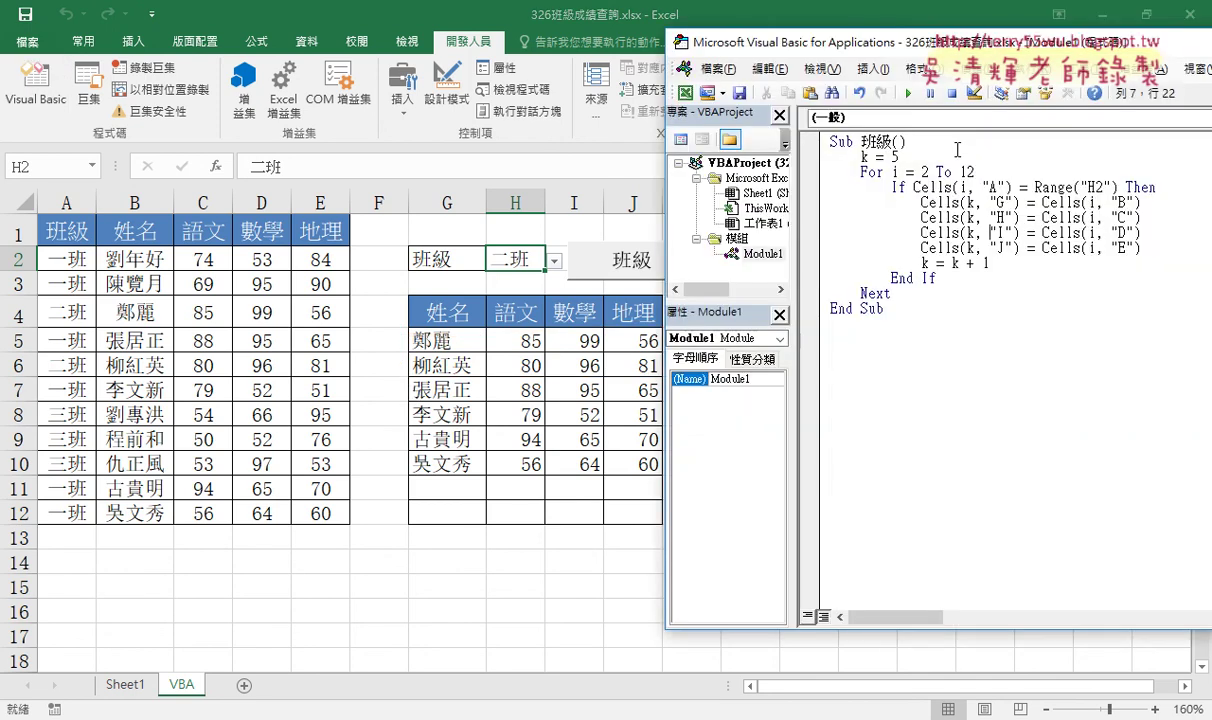
left_click(957, 146)
key("Return")
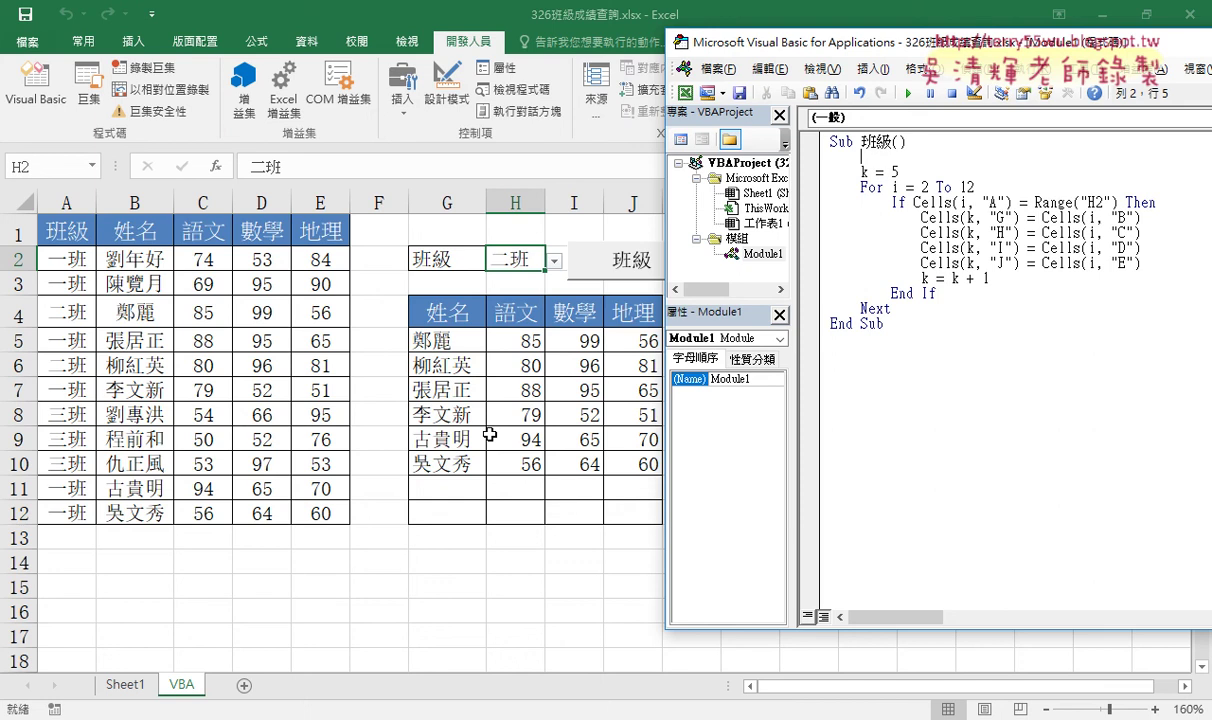
type("r")
type("ange")
type("(\"")
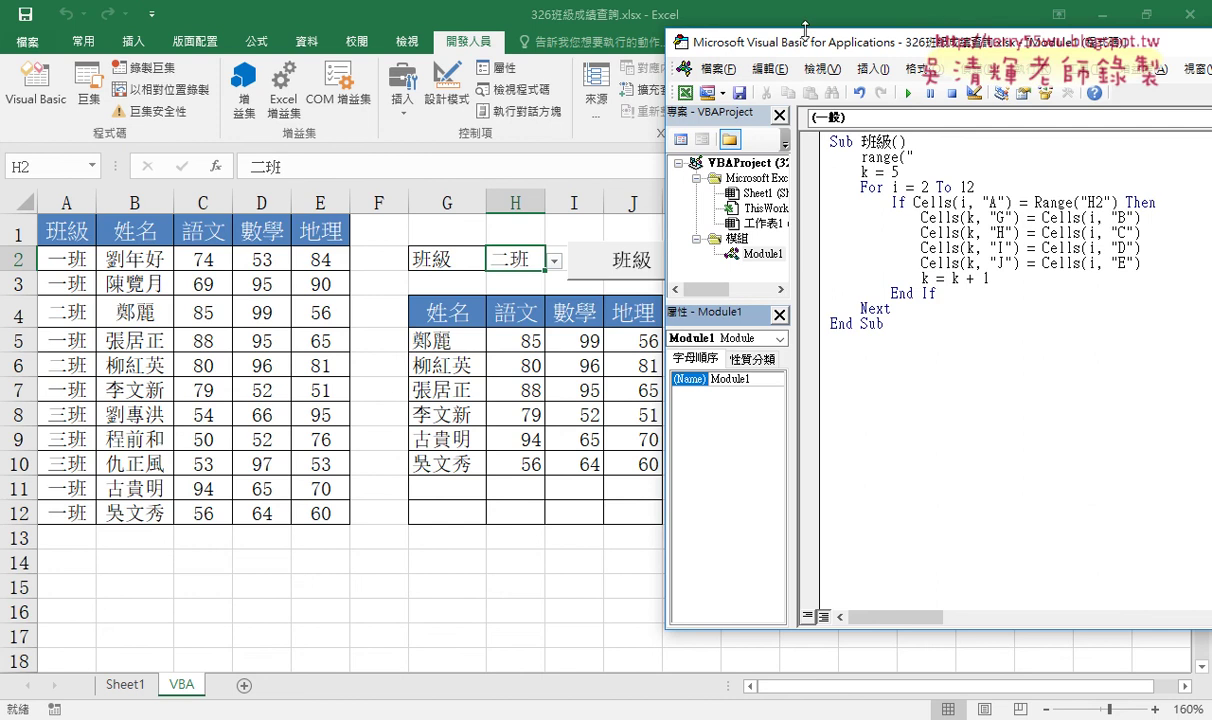
left_click_drag(805, 30, 813, 32)
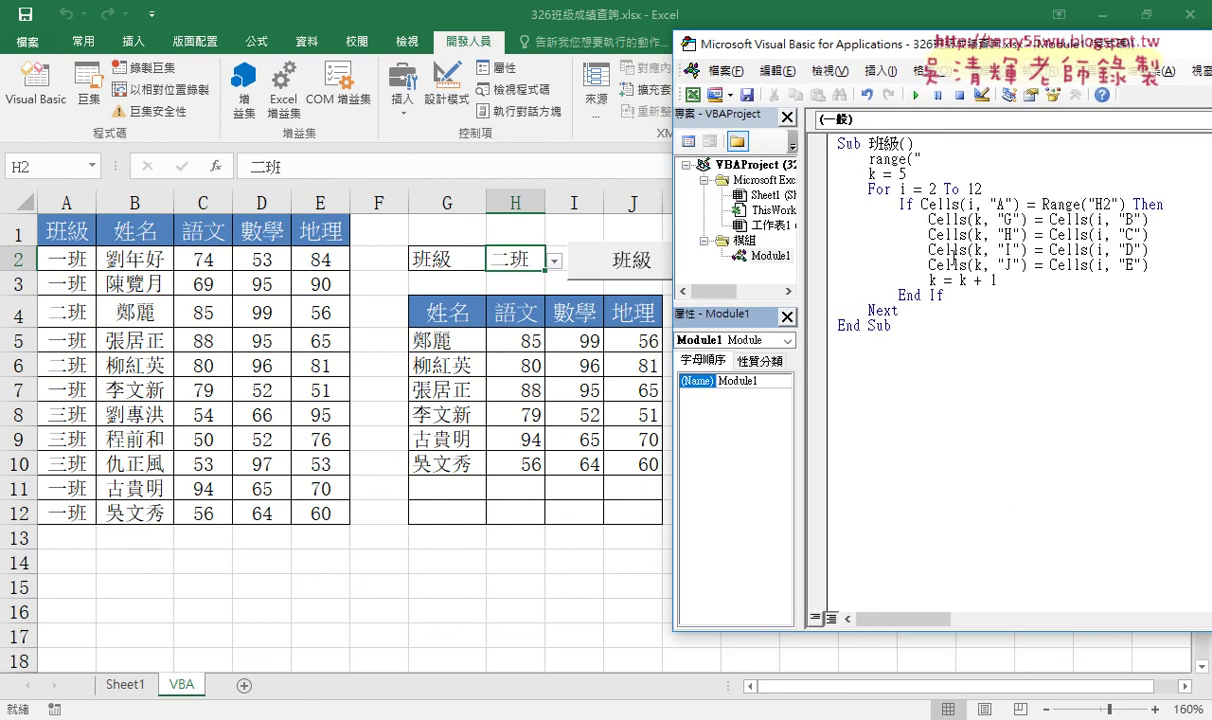
left_click(922, 158)
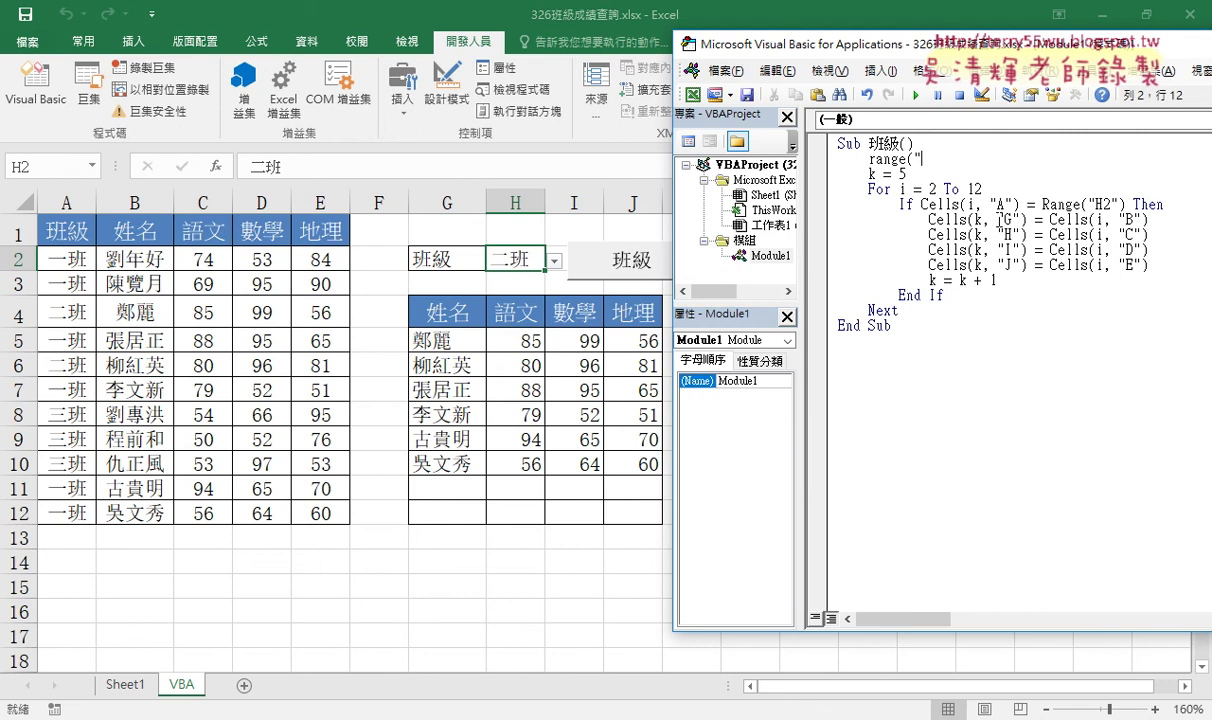
type("G5:")
type("J")
type("12")
type("\").")
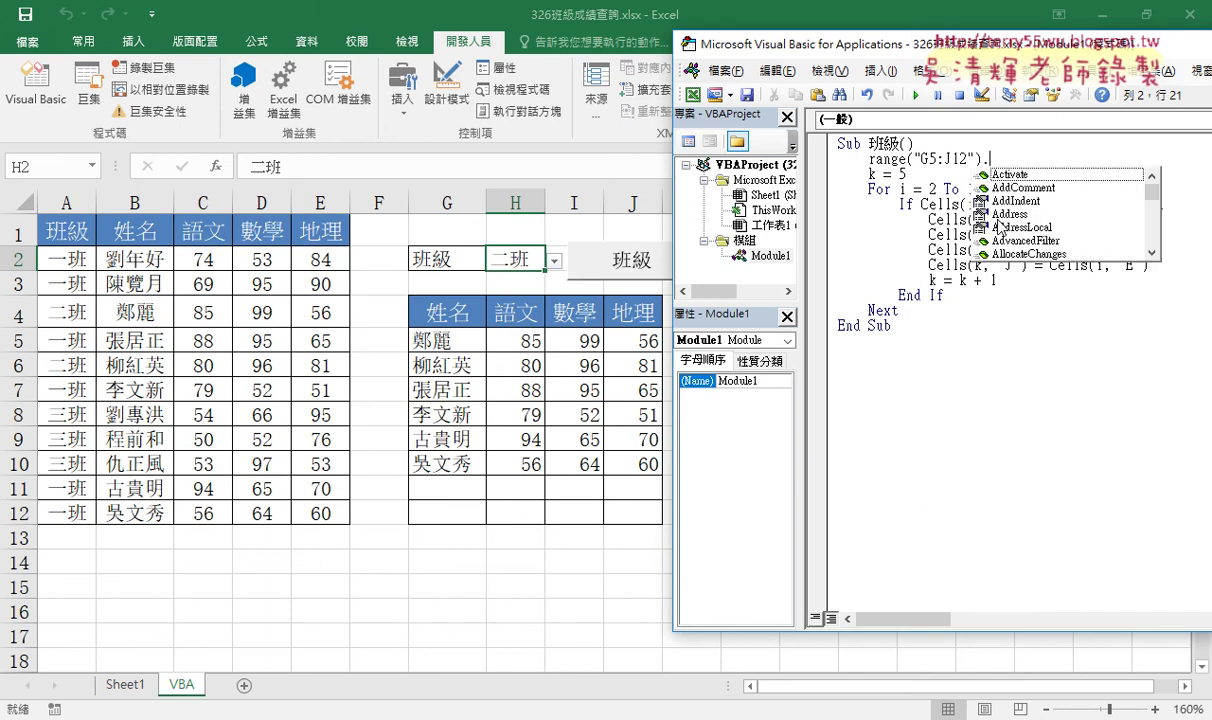
type("c")
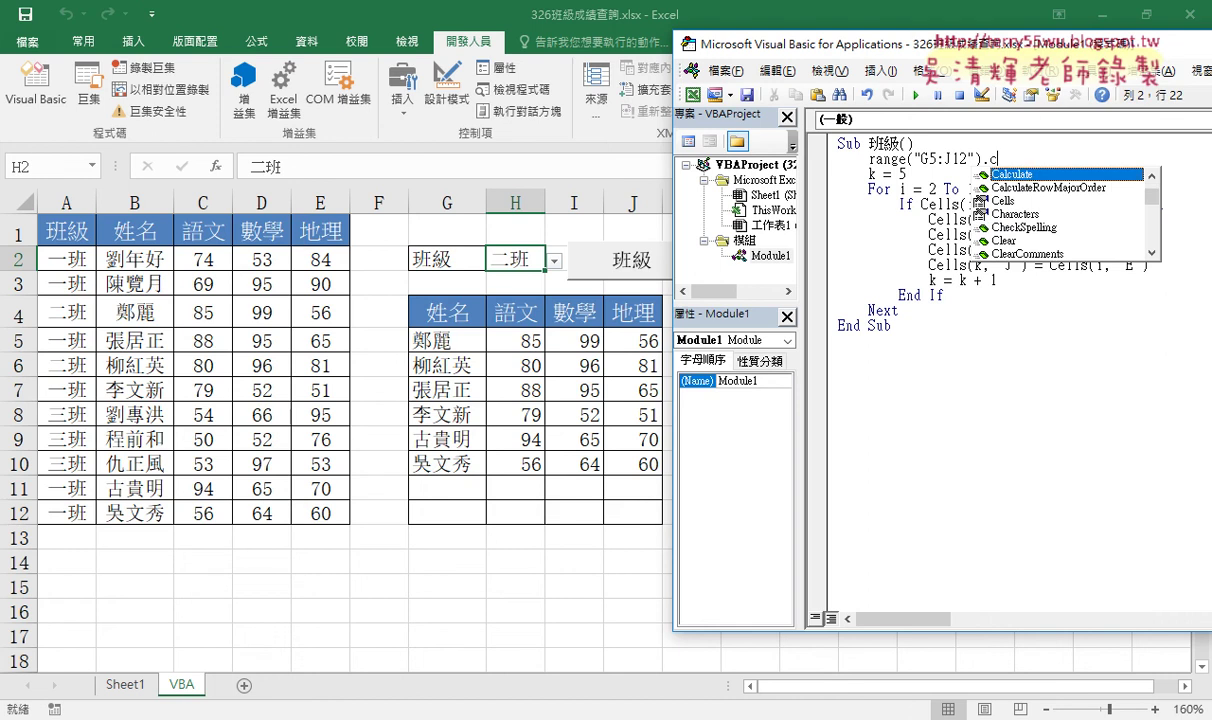
type("l")
key("Down")
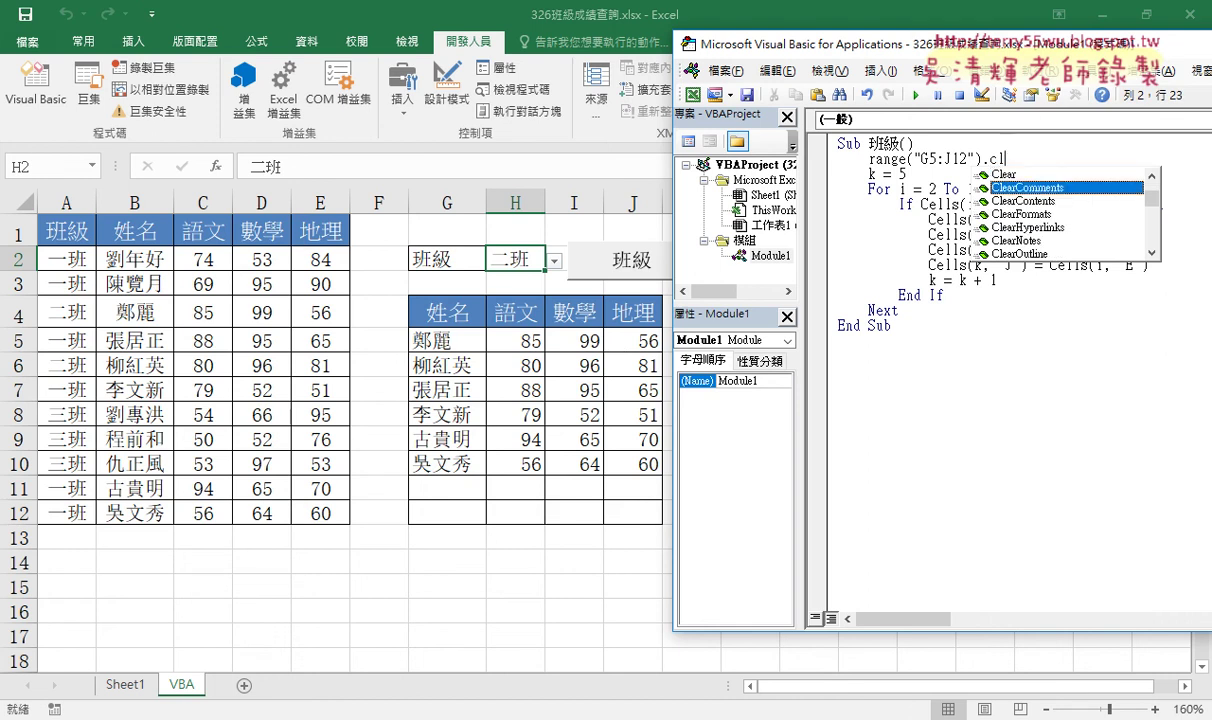
key("Down")
key("space")
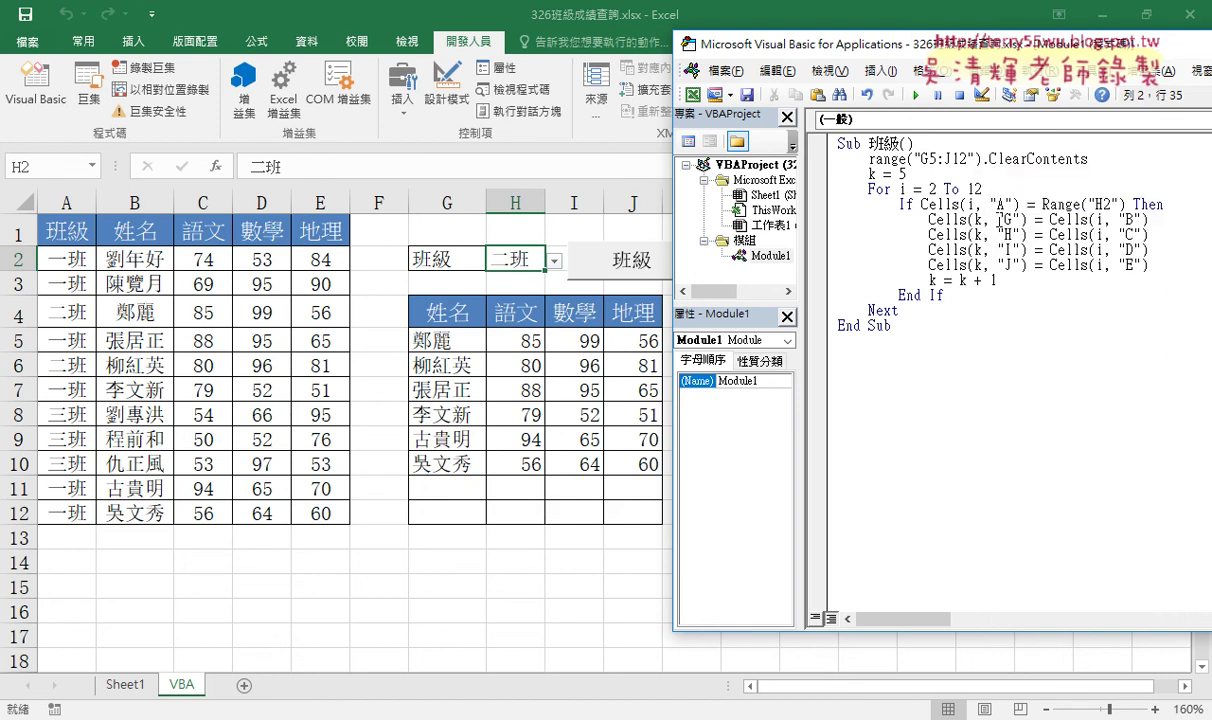
left_click(1031, 379)
Run the 班級 lookup for 三班, 二班, then 一班, ending with six 一班 students listed
left_click(555, 261)
left_click(500, 324)
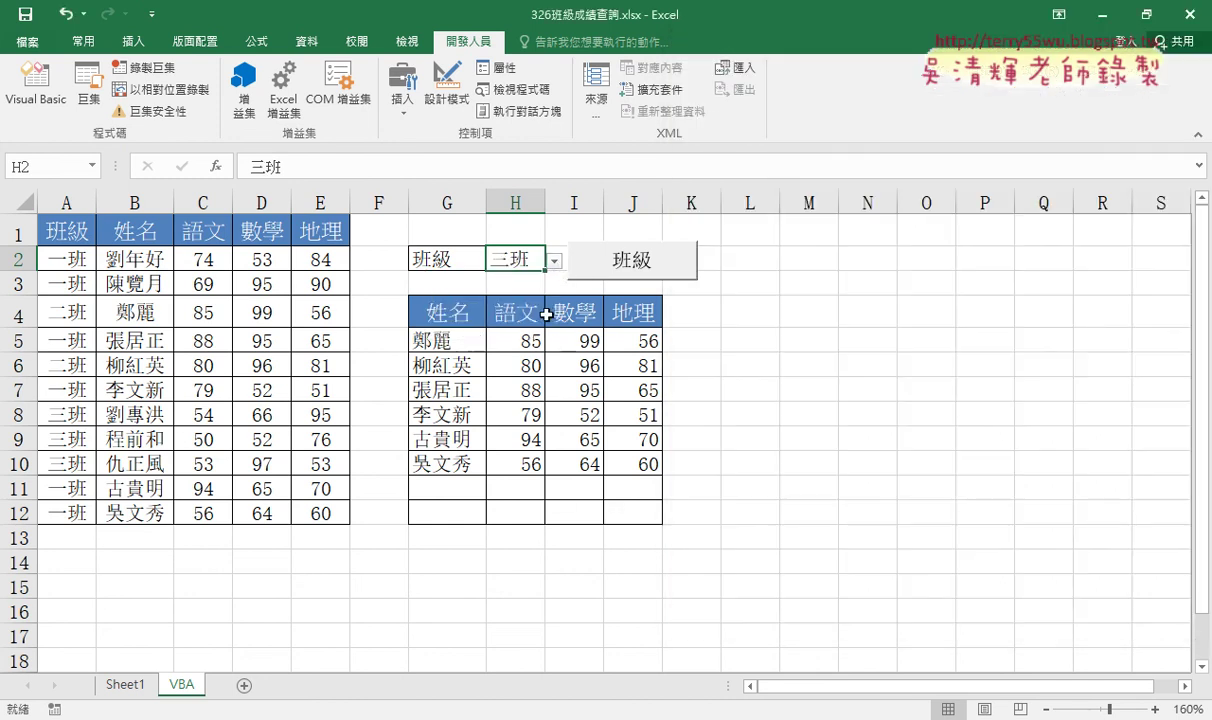
left_click(648, 262)
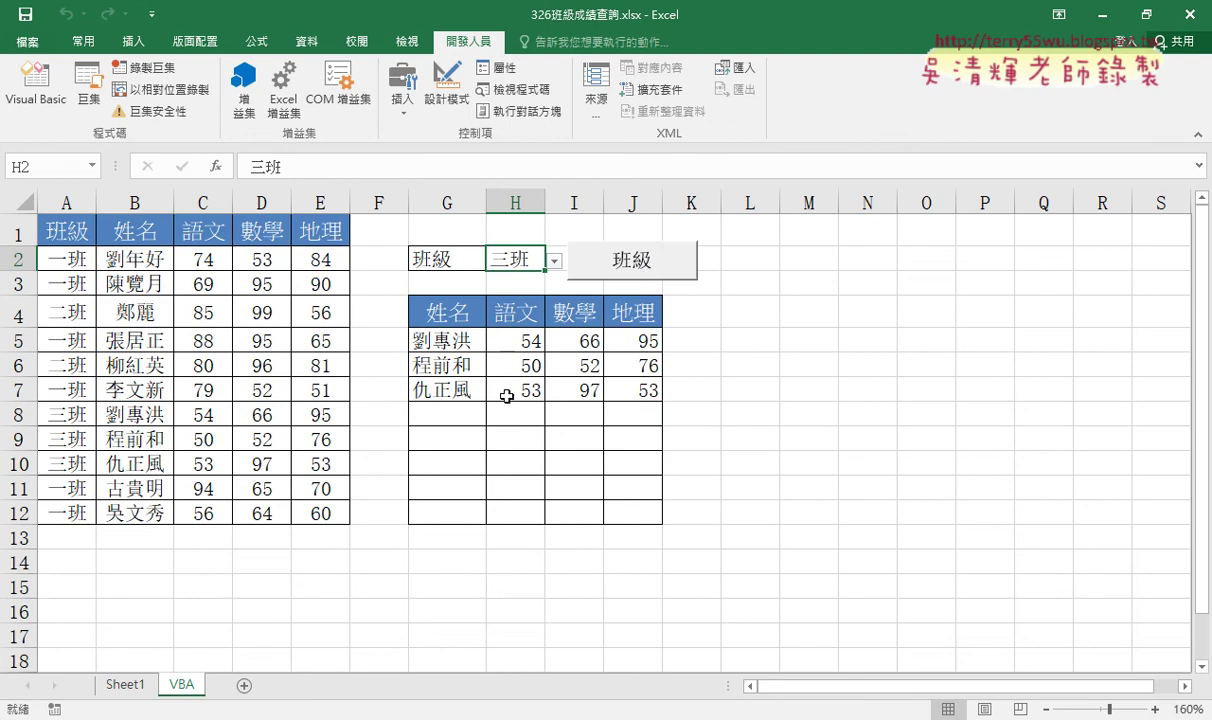
left_click(553, 261)
left_click(500, 305)
left_click(630, 262)
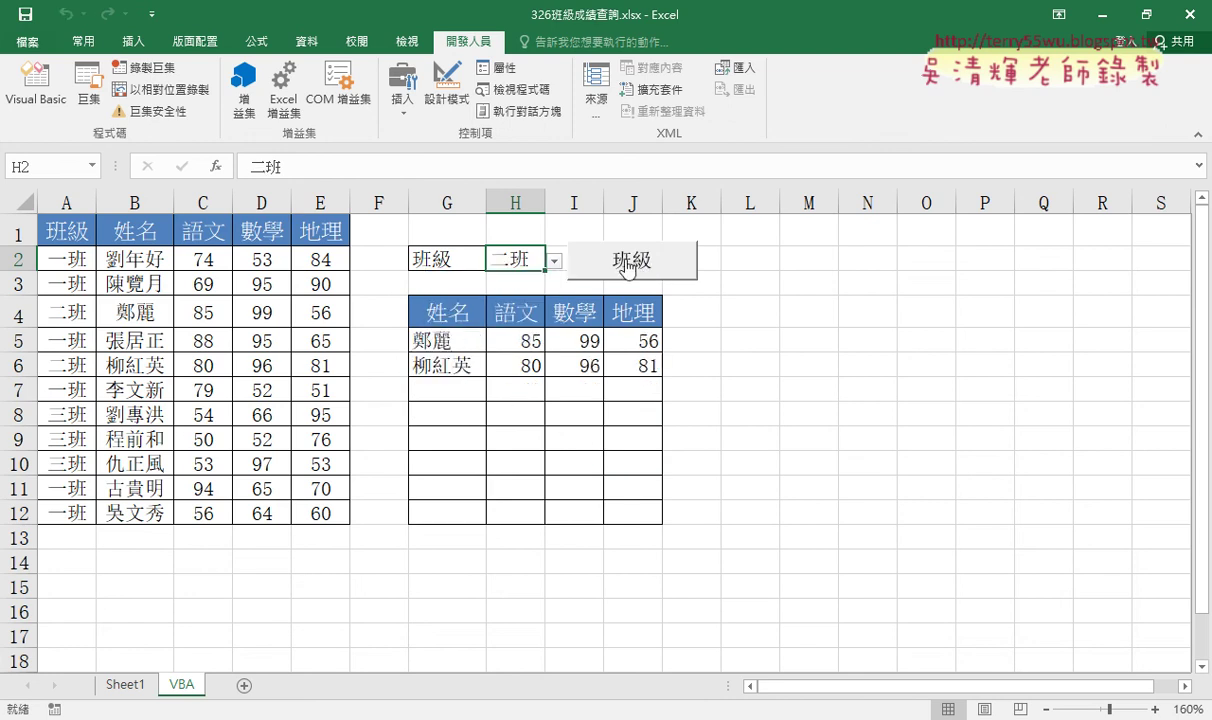
left_click(554, 261)
left_click(505, 282)
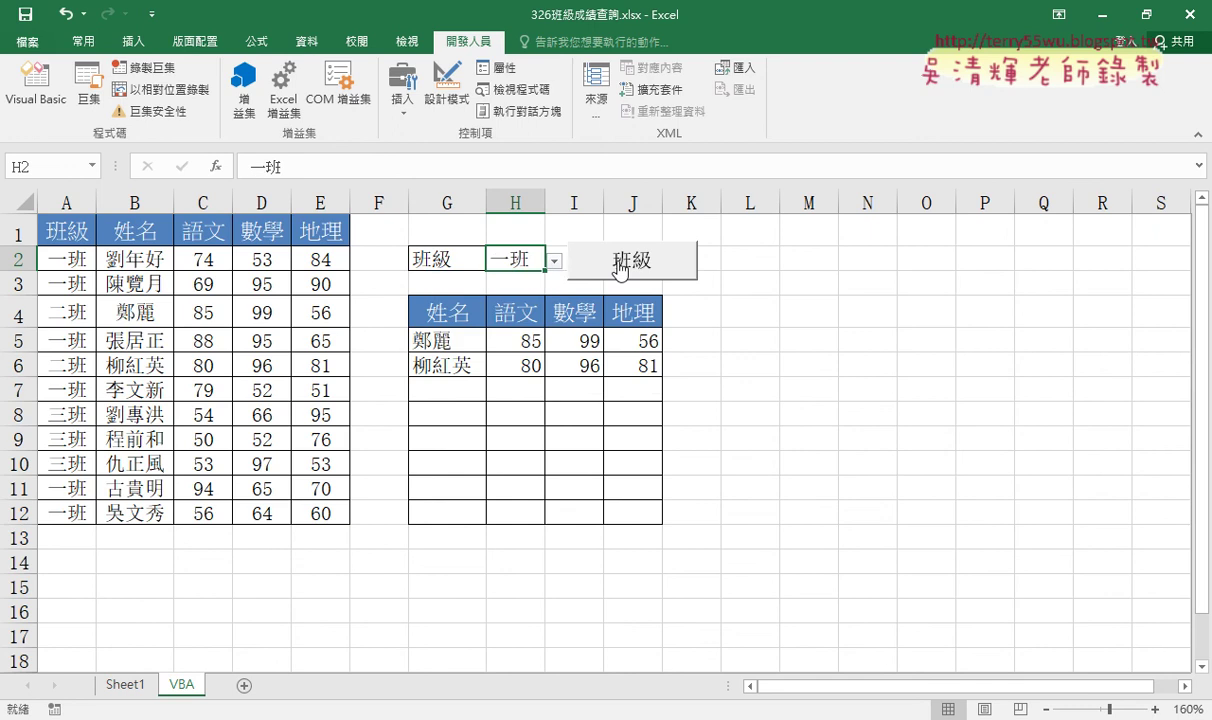
left_click(624, 264)
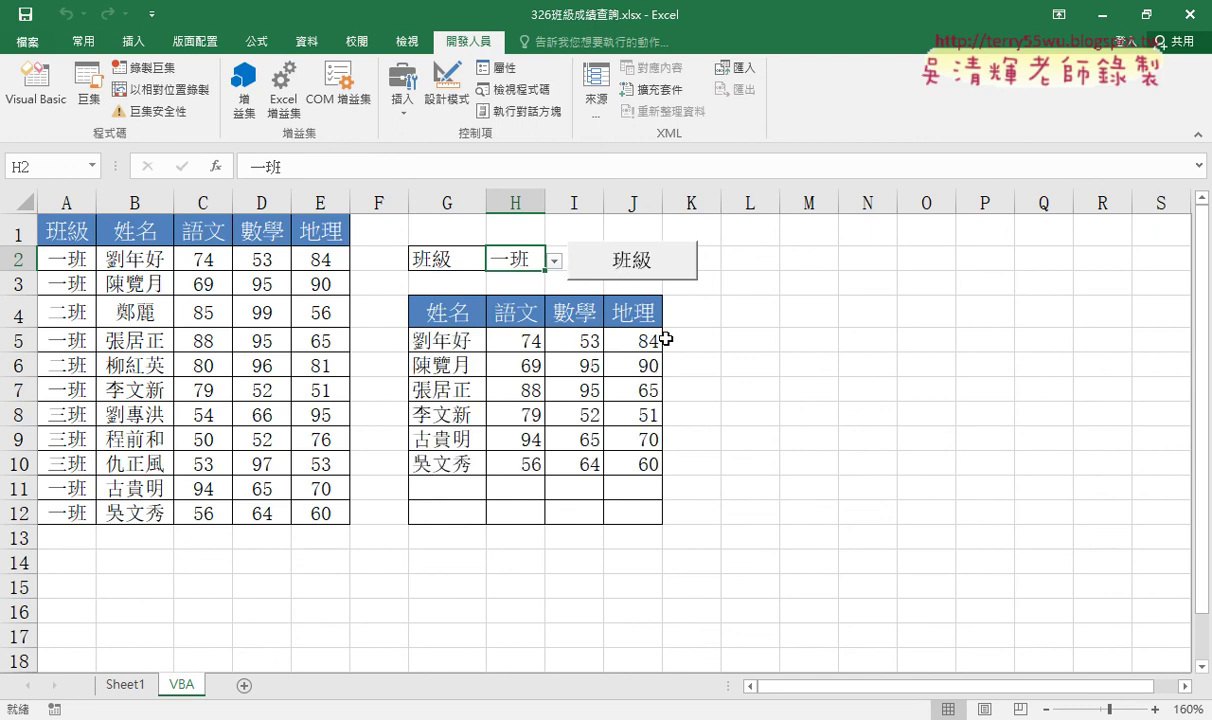
Highlight the If Cells(i, "A") = Range("H2") condition, then switch to the Google Docs notes
left_click(35, 85)
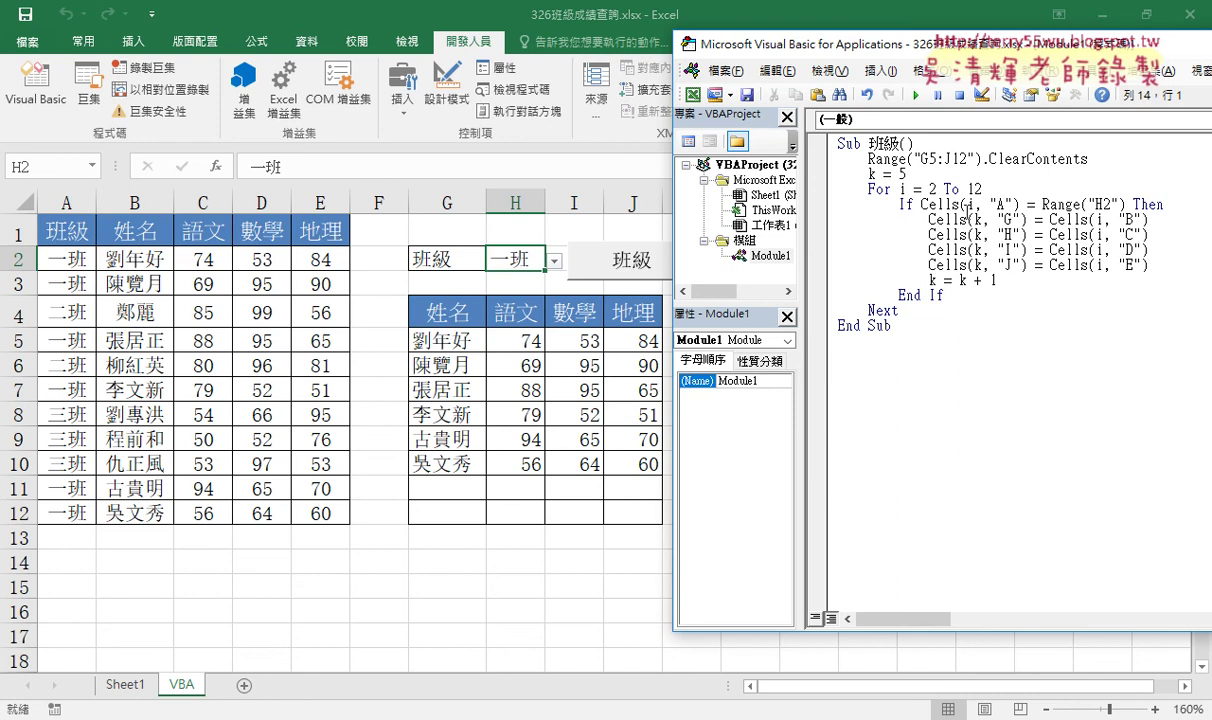
left_click_drag(921, 204, 1126, 204)
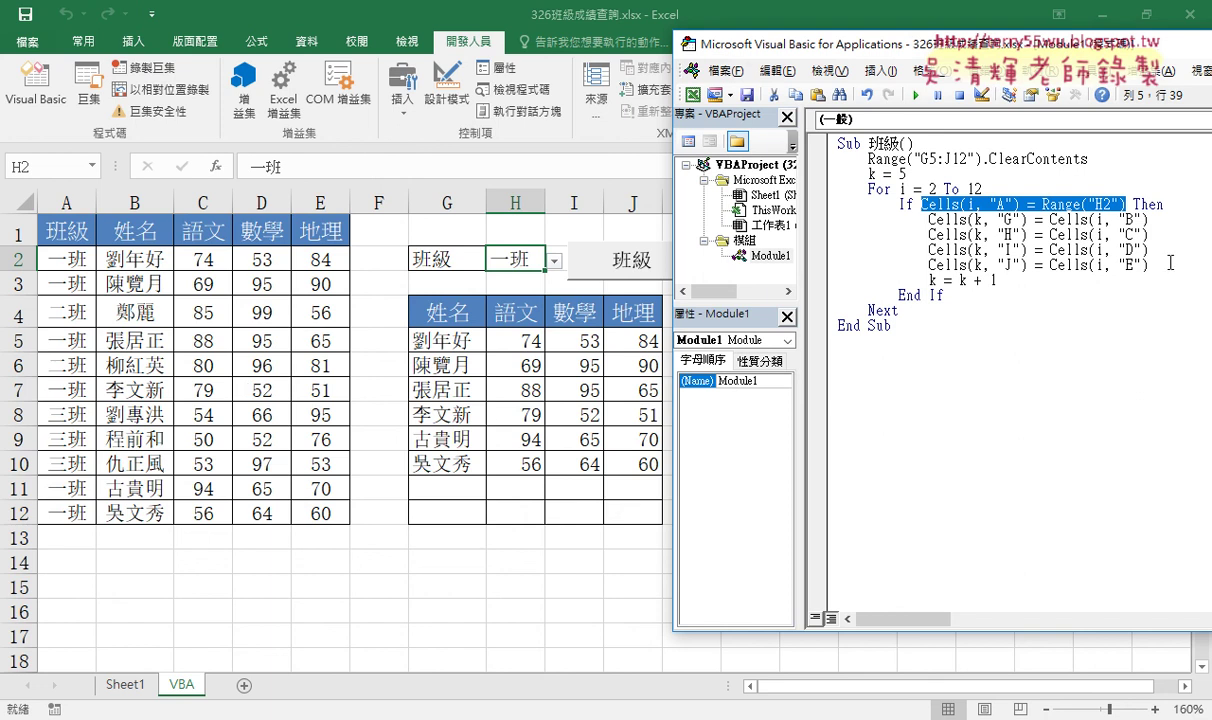
left_click(1035, 285)
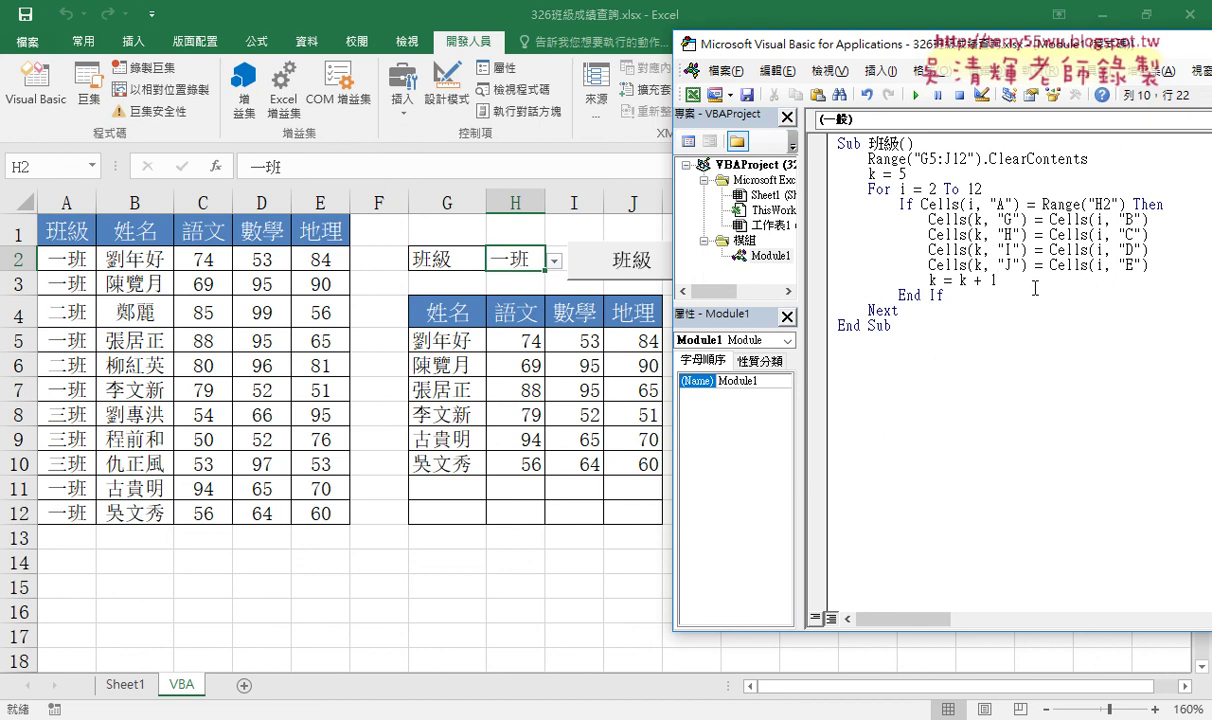
key("alt+Tab")
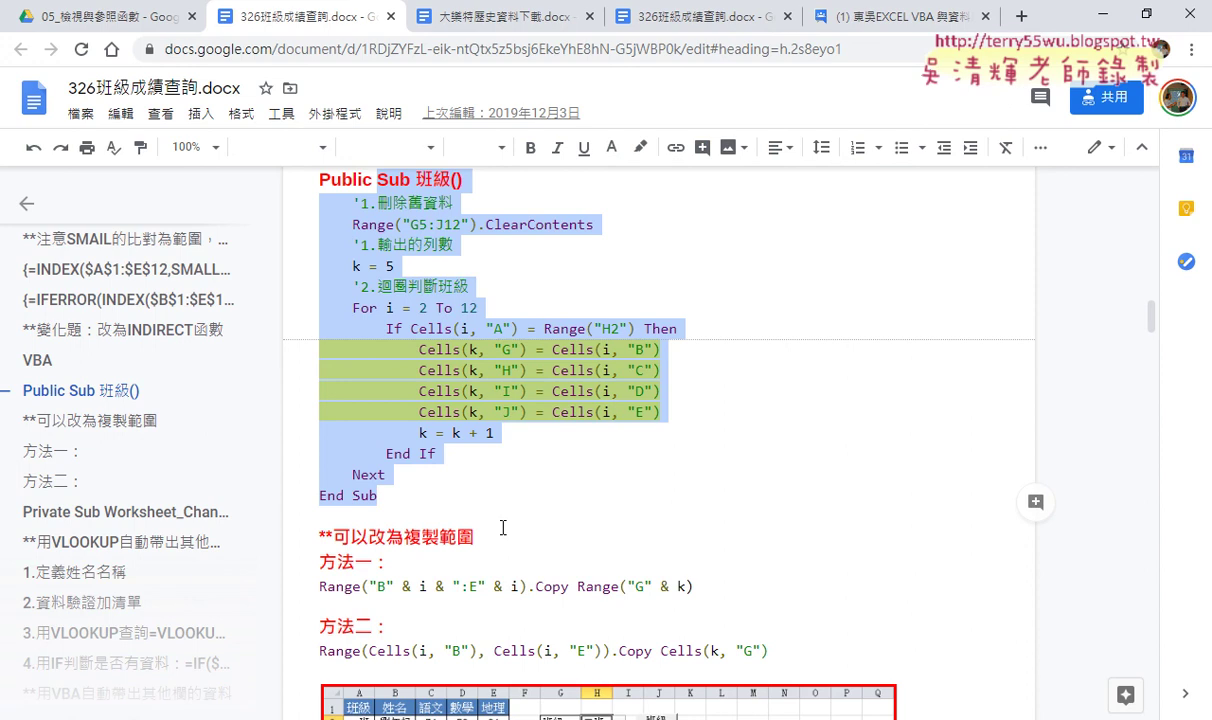
Mark source row B2:E2 with pen annotations, then select output row G5:H5 to show the mapping
left_click(1104, 14)
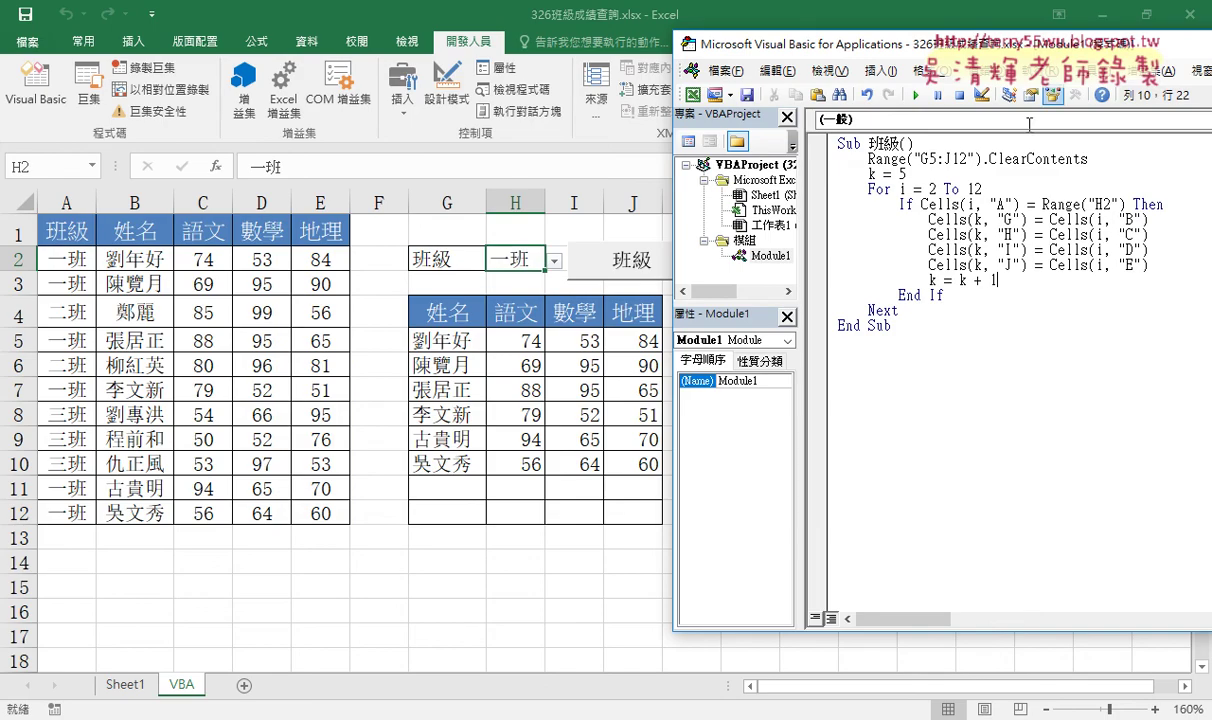
left_click_drag(109, 250, 318, 259)
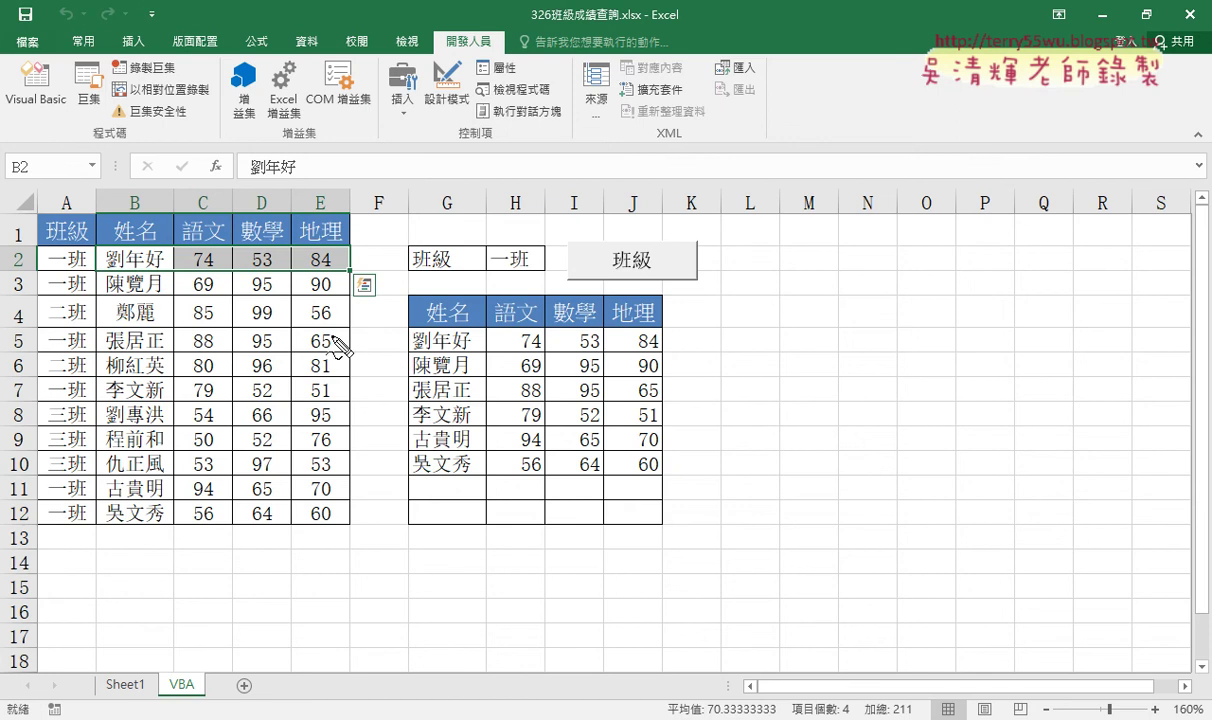
mouse_move(92, 268)
left_mouse_down()
mouse_move(281, 274)
mouse_move(97, 276)
left_mouse_up()
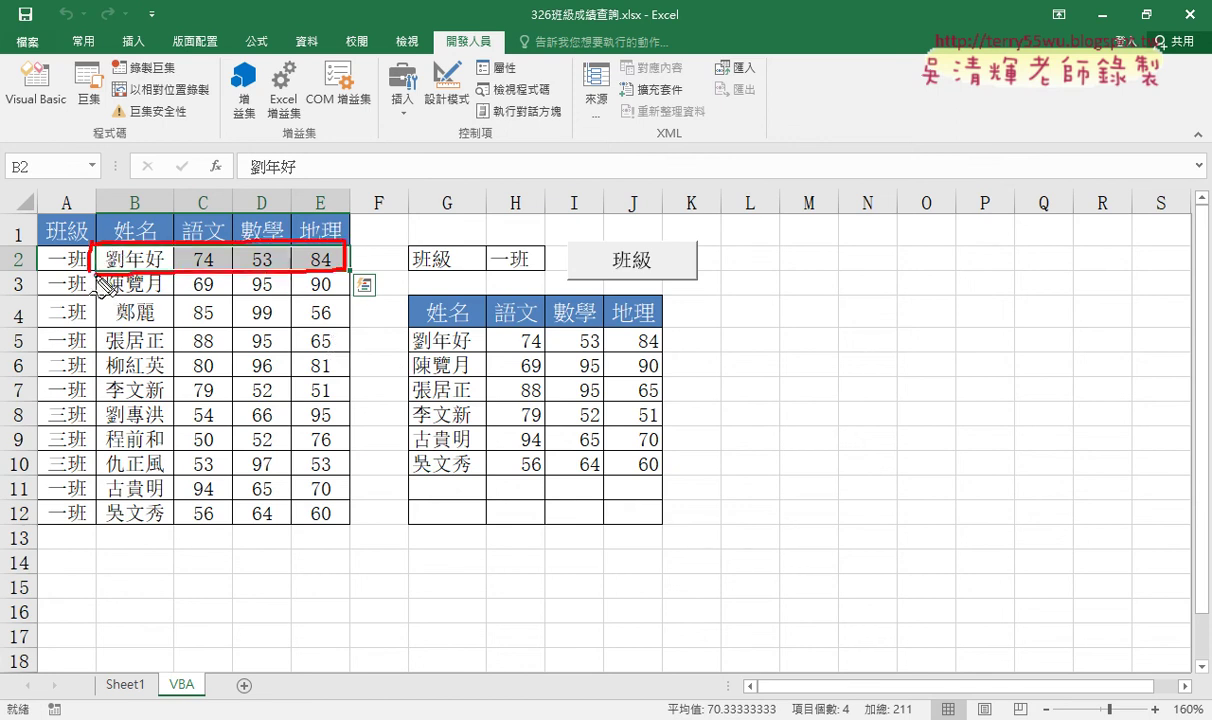
mouse_move(348, 266)
left_mouse_down()
mouse_move(413, 338)
mouse_move(362, 342)
left_mouse_up()
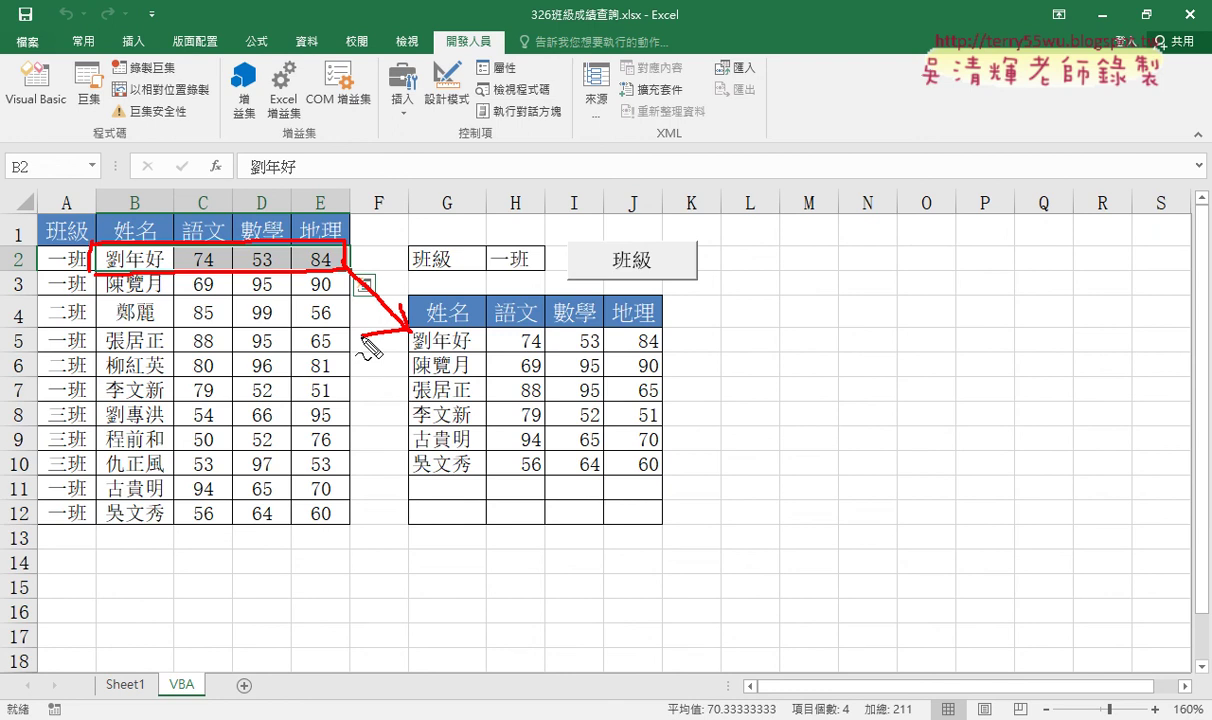
key("Escape")
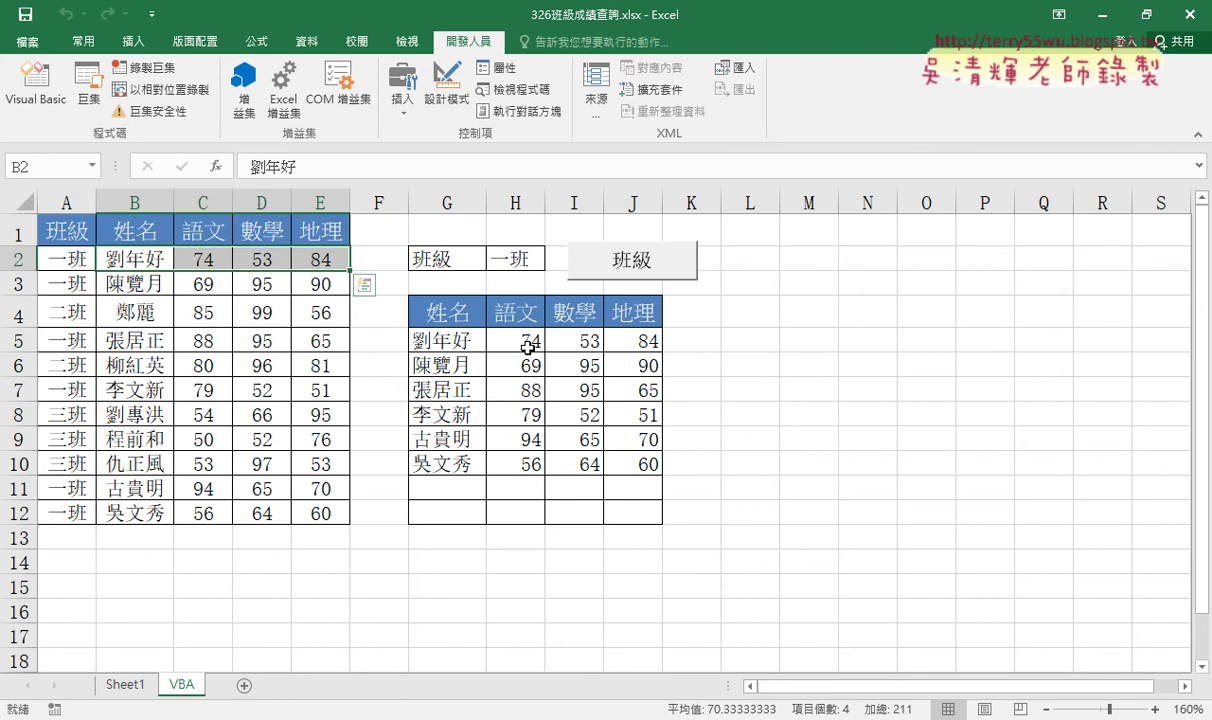
left_click_drag(437, 339, 625, 349)
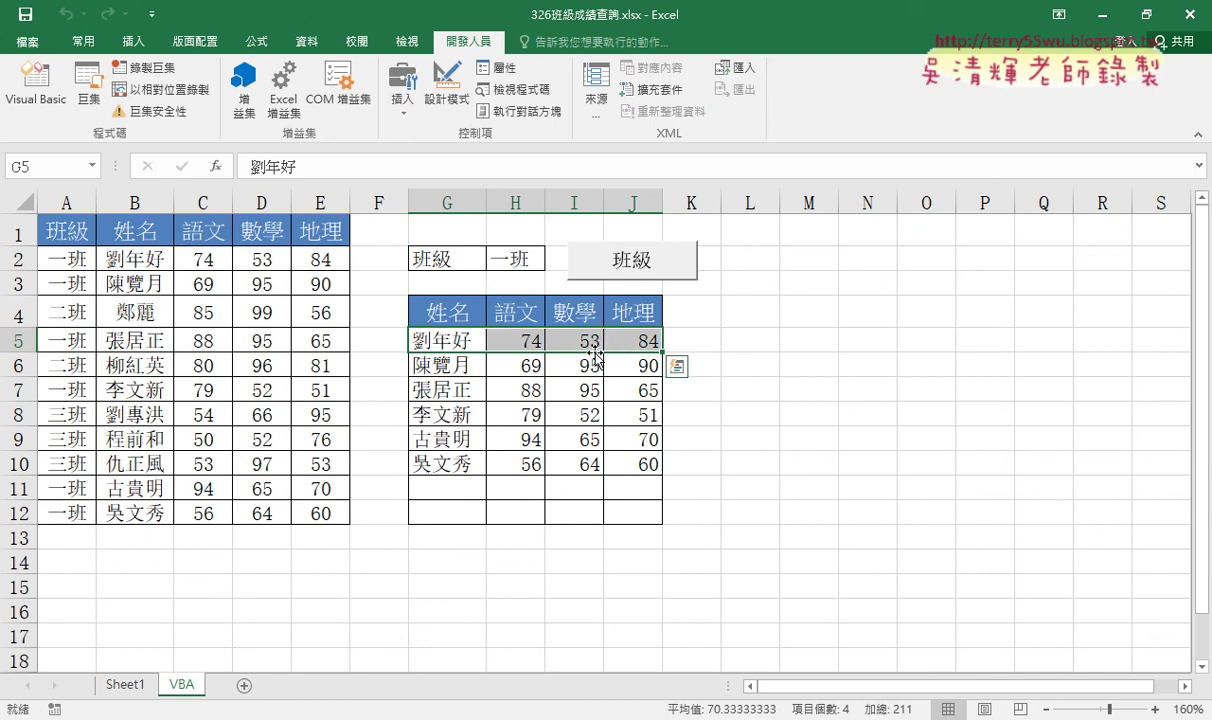
left_click(522, 257)
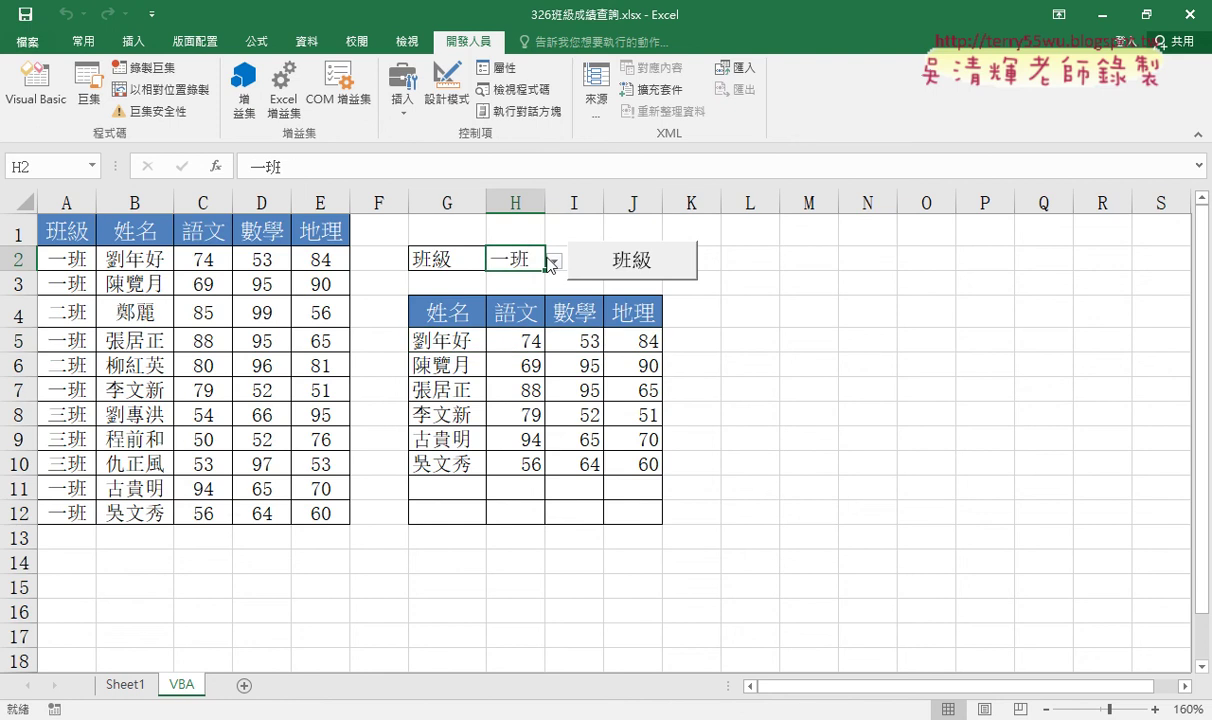
left_click(553, 260)
left_click(540, 307)
left_click(636, 266)
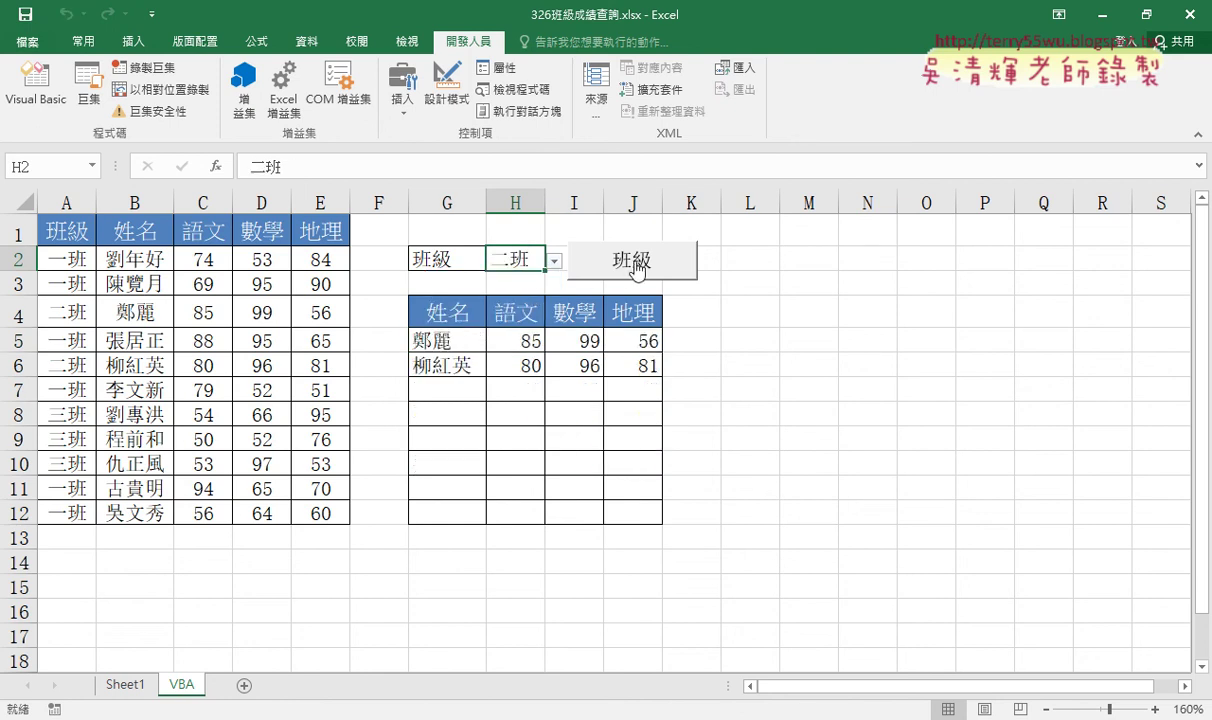
left_click(553, 260)
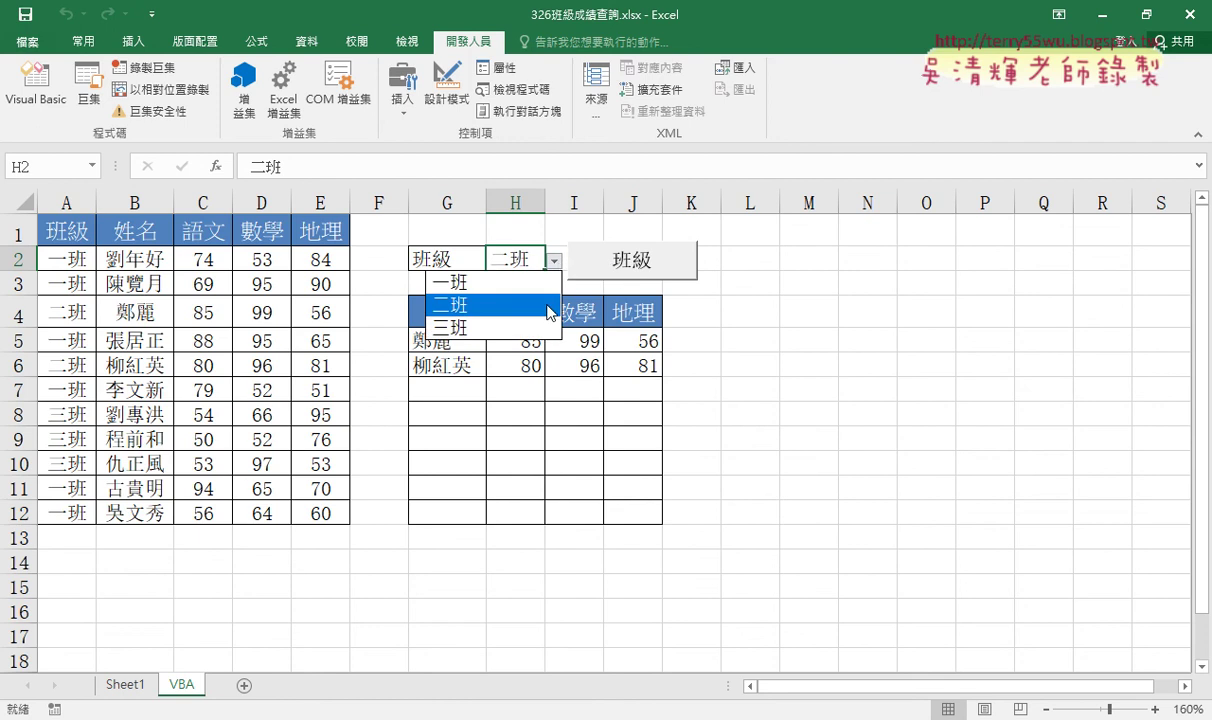
left_click(540, 328)
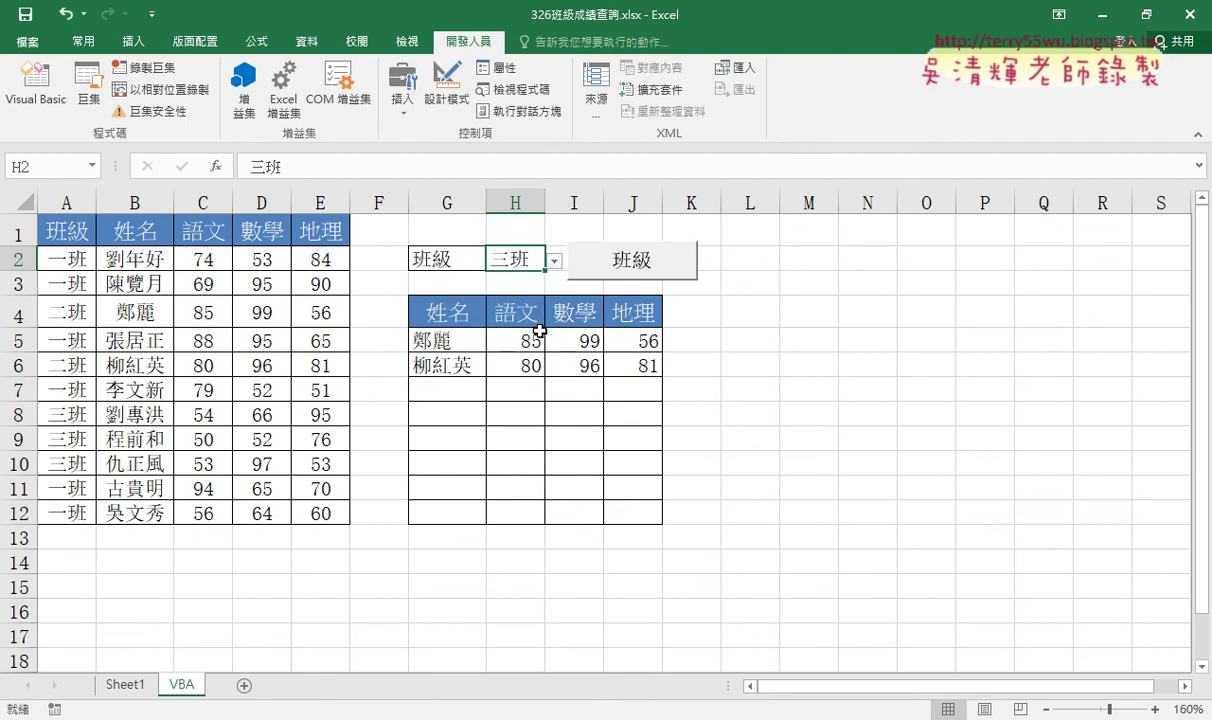
left_click(655, 282)
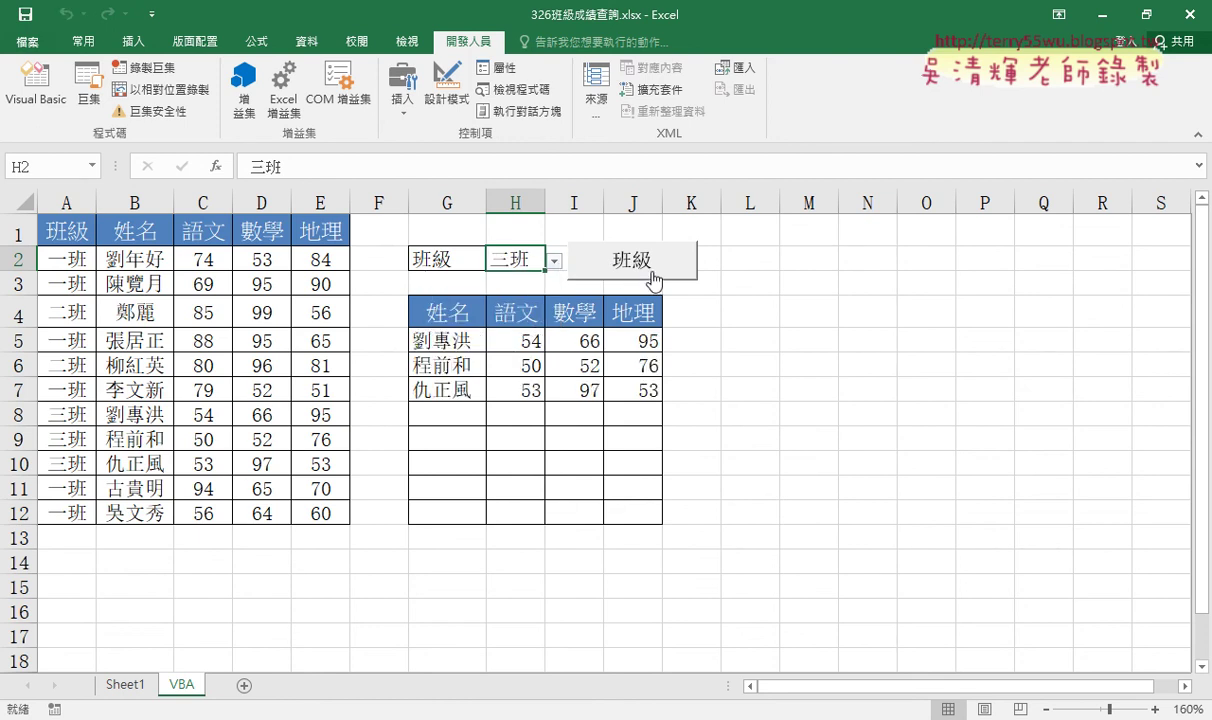
left_click(553, 260)
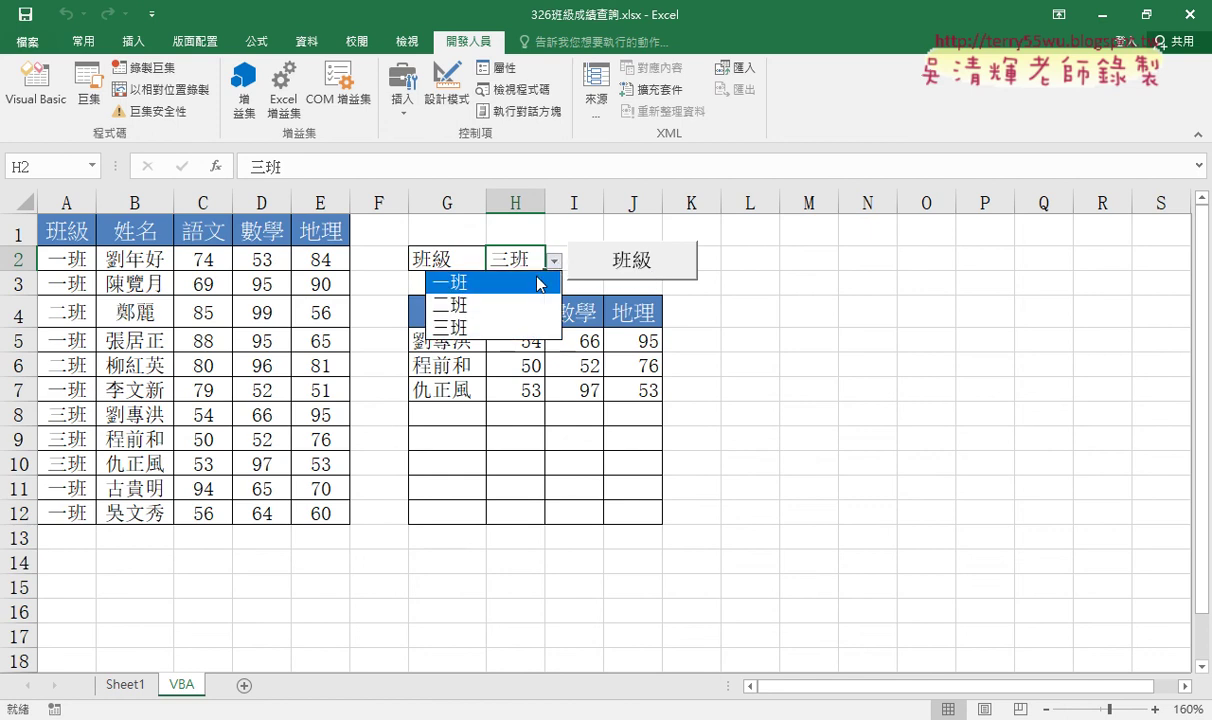
left_click(540, 284)
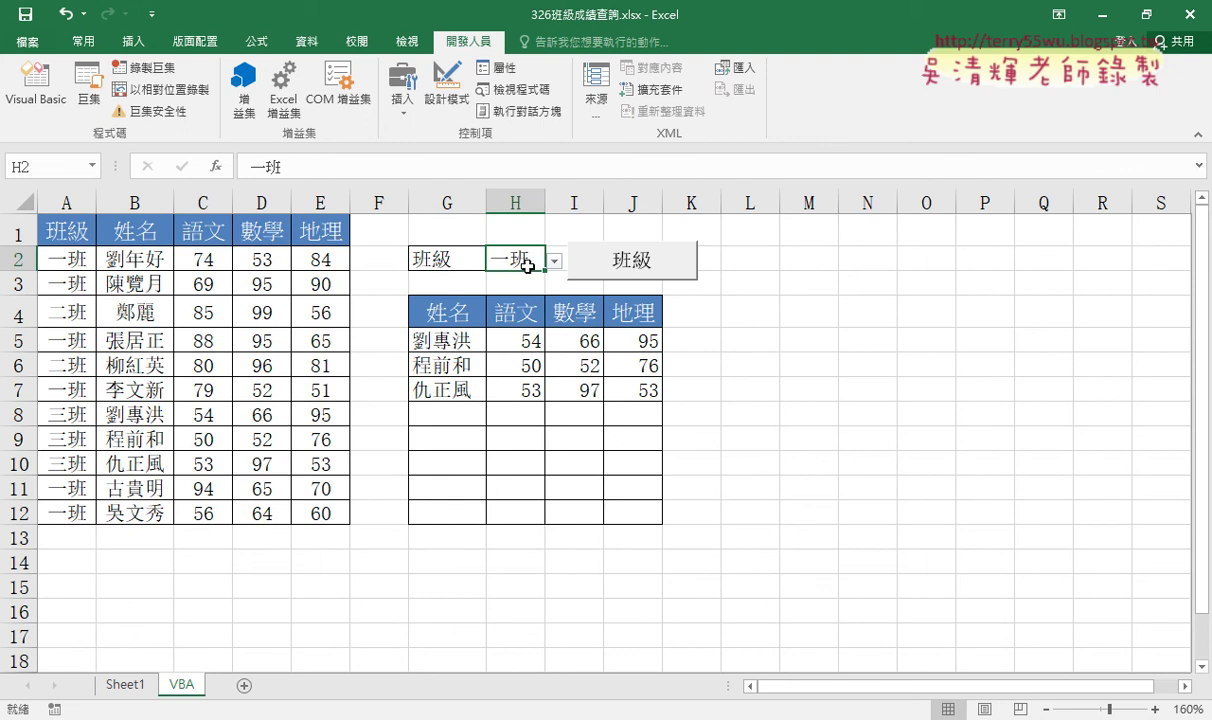
left_click(657, 264)
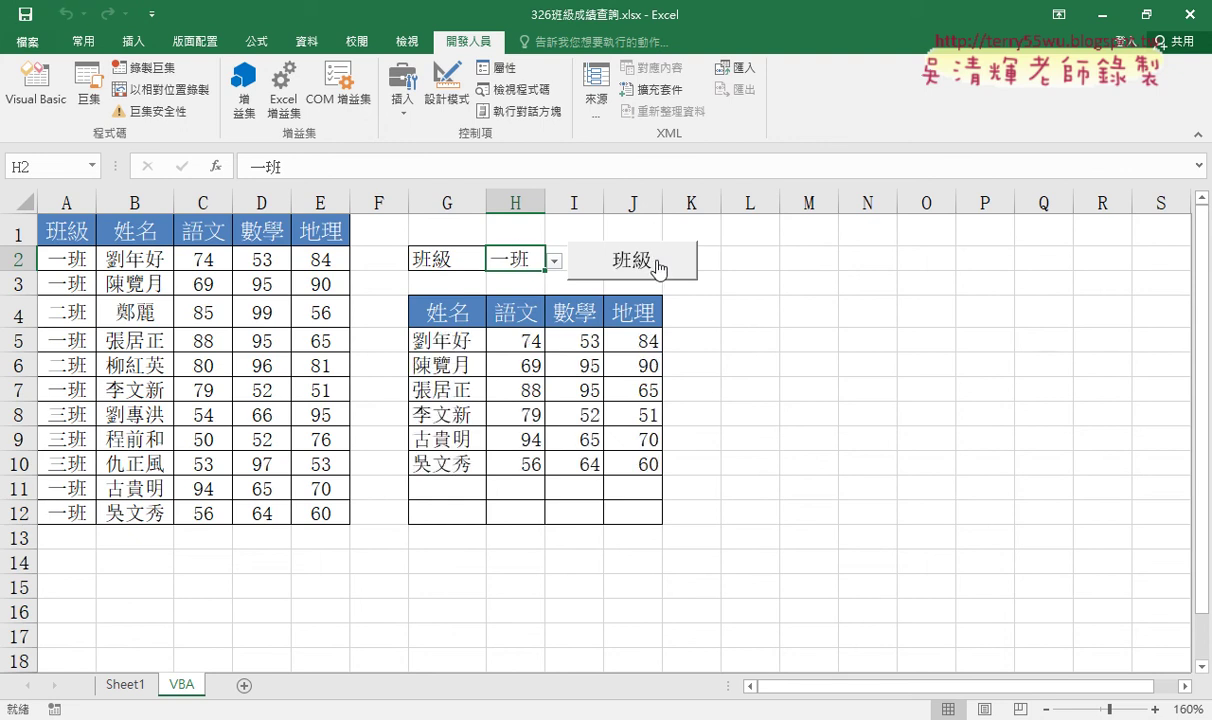